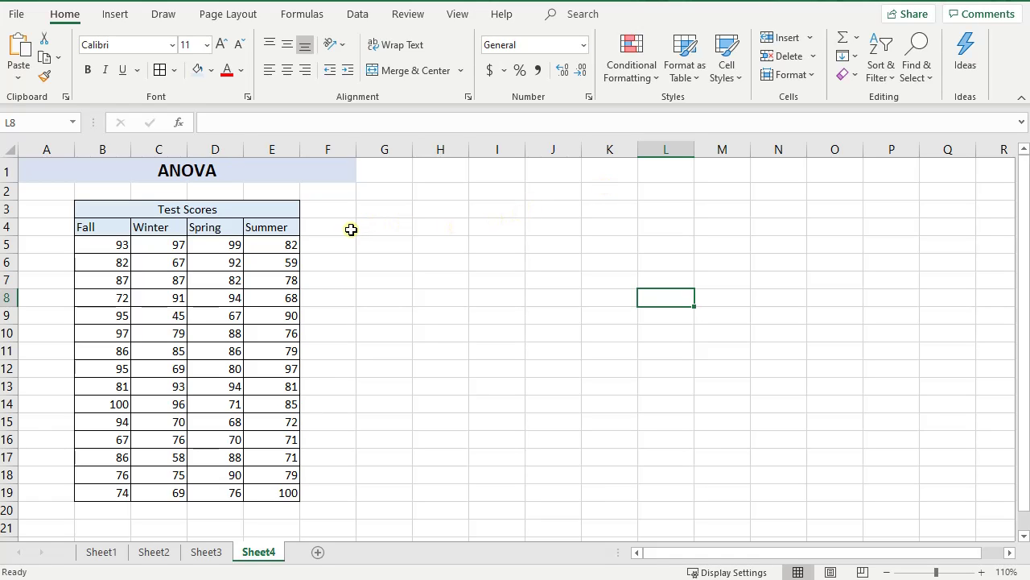
Enter the label "H0:" in G4 and the null hypothesis "mu1 = mu2 = mu3 = mu4" in H4
{"action": "left_click", "coordinate": [383, 227]}
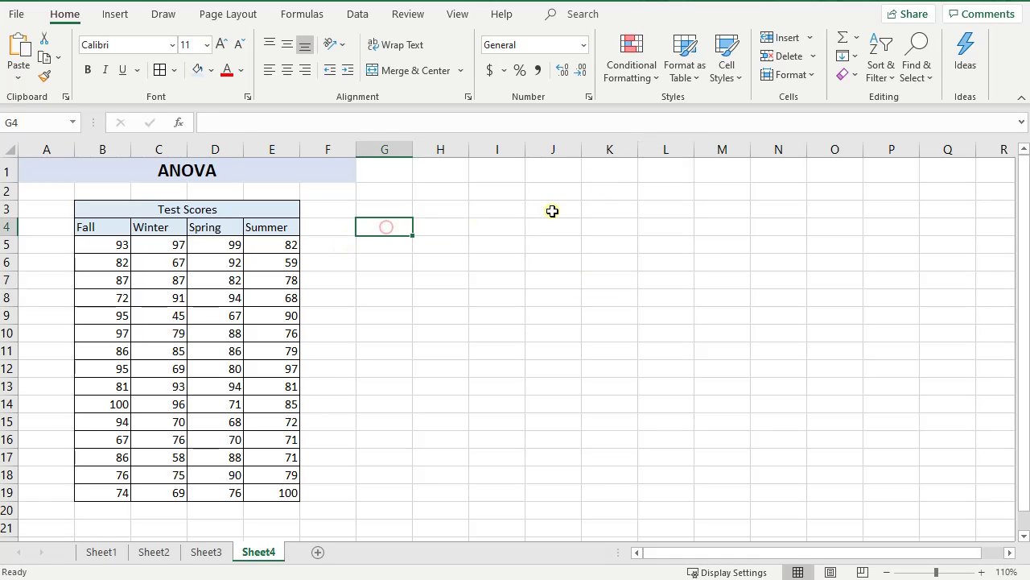
{"action": "type", "text": "H"}
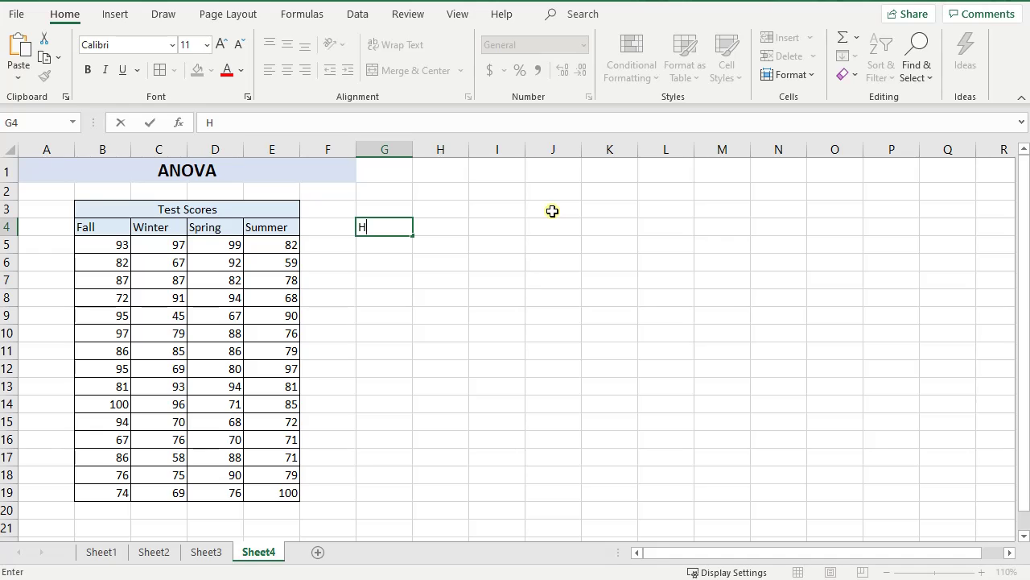
{"action": "type", "text": "0:"}
{"action": "key", "text": "Tab"}
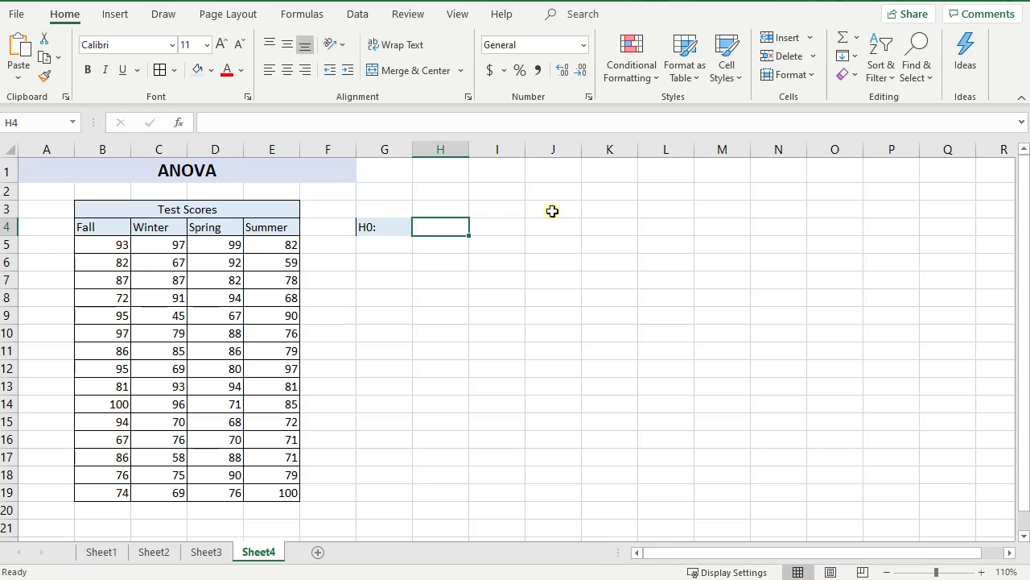
{"action": "type", "text": "mu1"}
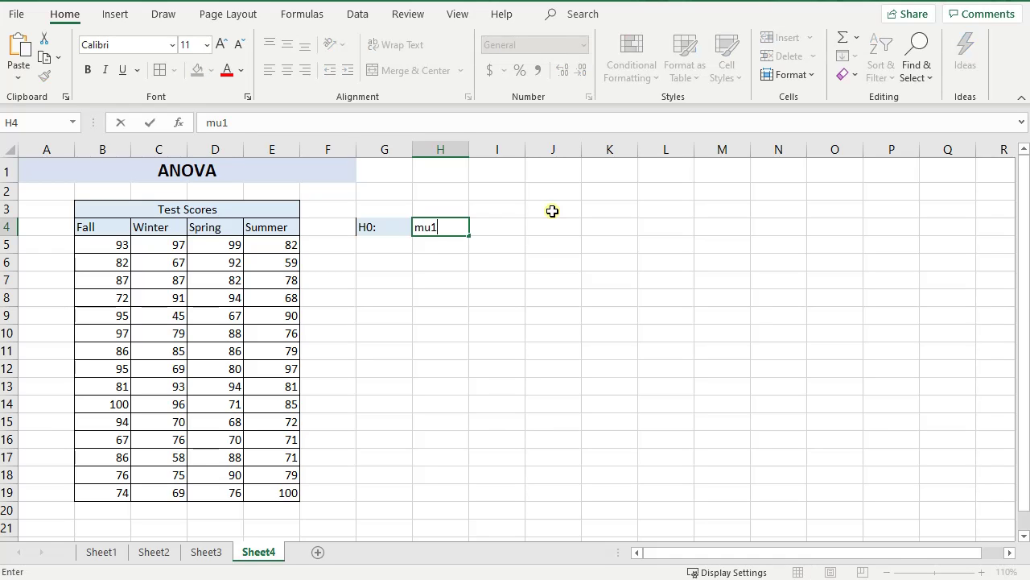
{"action": "type", "text": " -"}
{"action": "type", "text": "m"}
{"action": "type", "text": "u2 = m"}
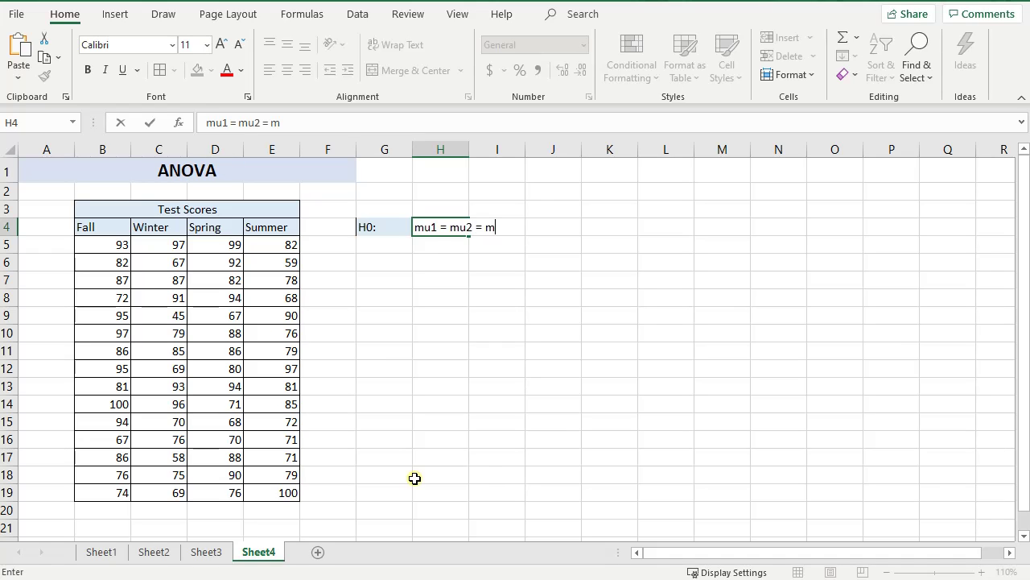
{"action": "type", "text": "u3 = mu4"}
{"action": "key", "text": "Return"}
Enter the label "Ha:" in G5 and the alternative hypothesis "at least one mean test score is difference" in H5
{"action": "type", "text": "Ha"}
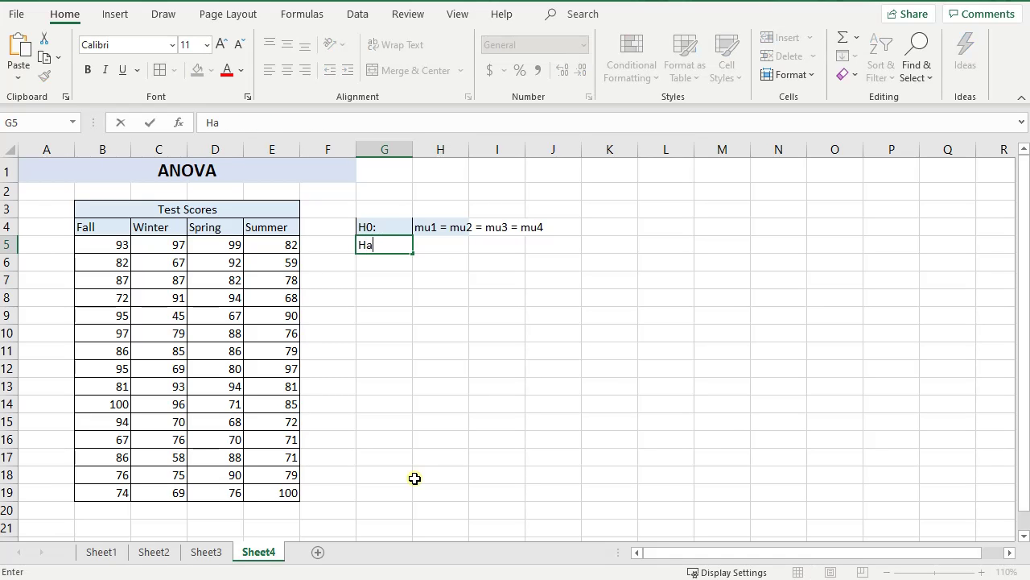
{"action": "type", "text": ":"}
{"action": "key", "text": "Tab"}
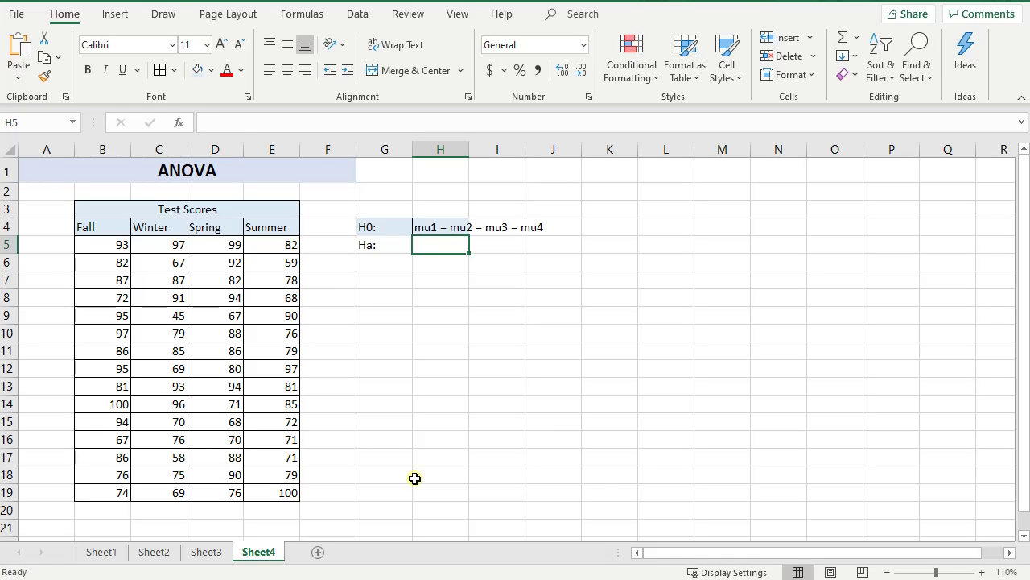
{"action": "type", "text": "at least "}
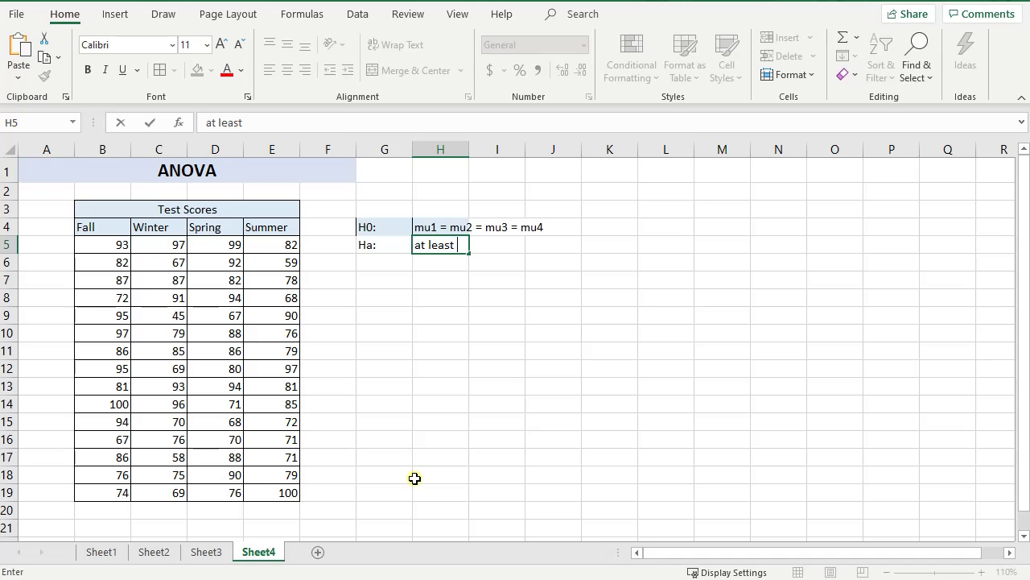
{"action": "type", "text": "one mean "}
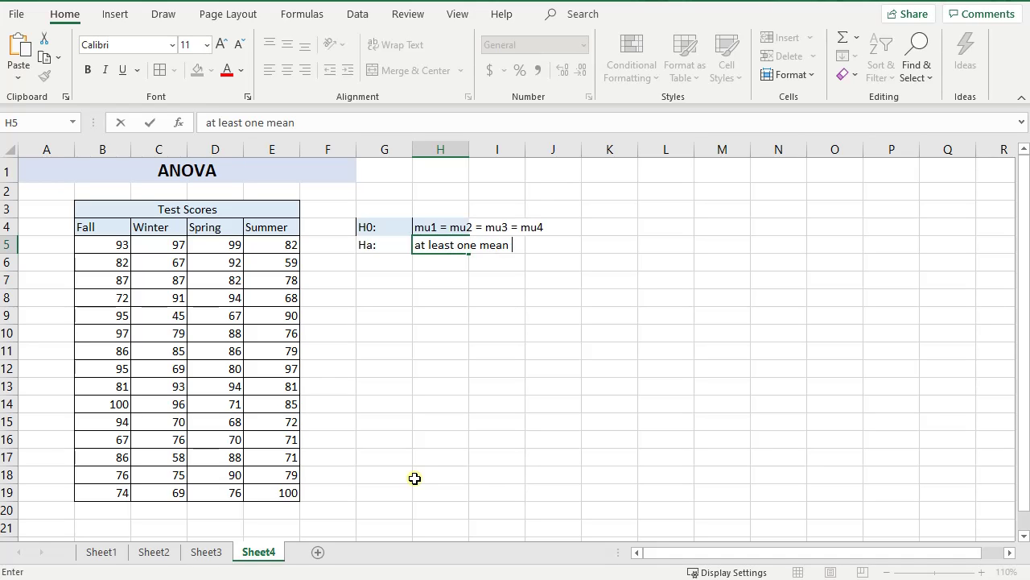
{"action": "type", "text": "test score is di"}
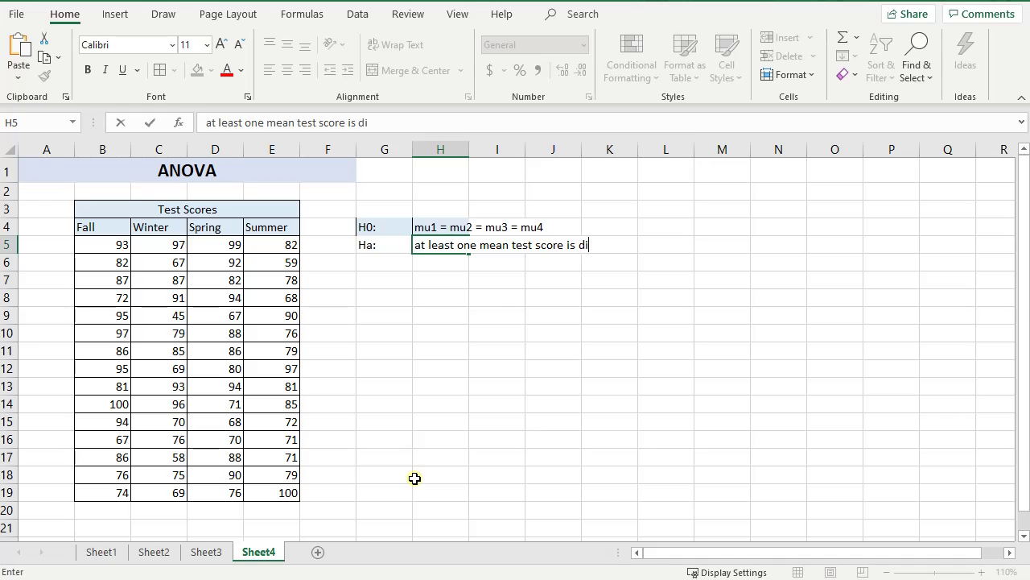
{"action": "type", "text": "fference"}
{"action": "key", "text": "Return"}
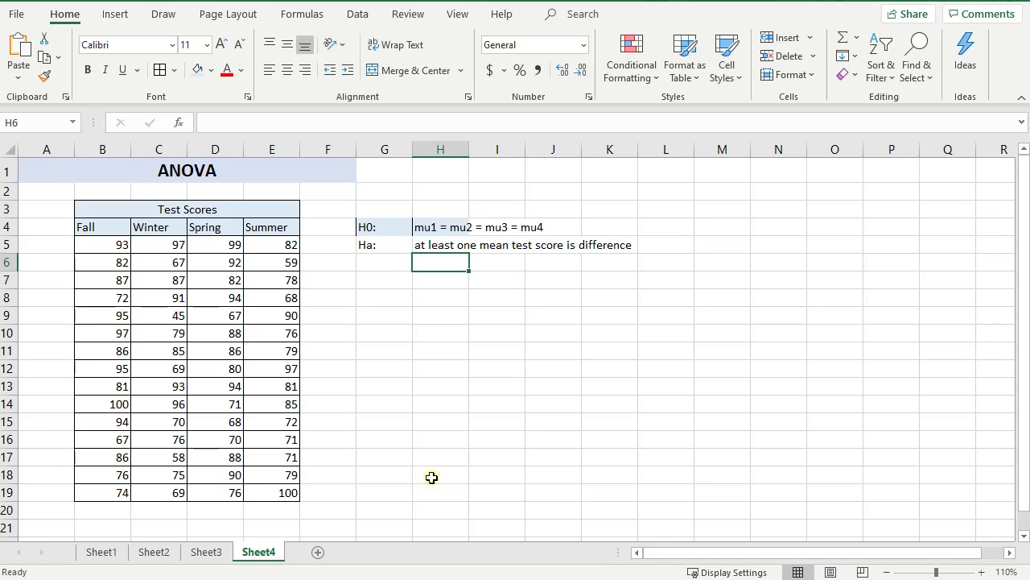
Correct the last word of the alternative hypothesis in H5 to "different"
{"action": "left_click", "coordinate": [433, 243]}
{"action": "left_click_drag", "start_coordinate": [398, 122], "coordinate": [447, 124]}
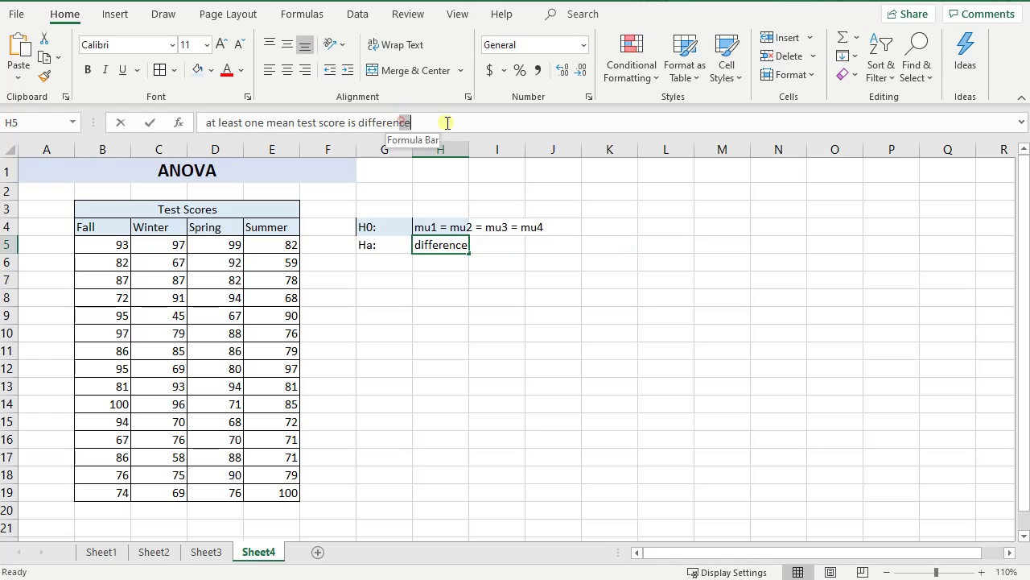
{"action": "type", "text": "t"}
{"action": "key", "text": "Return"}
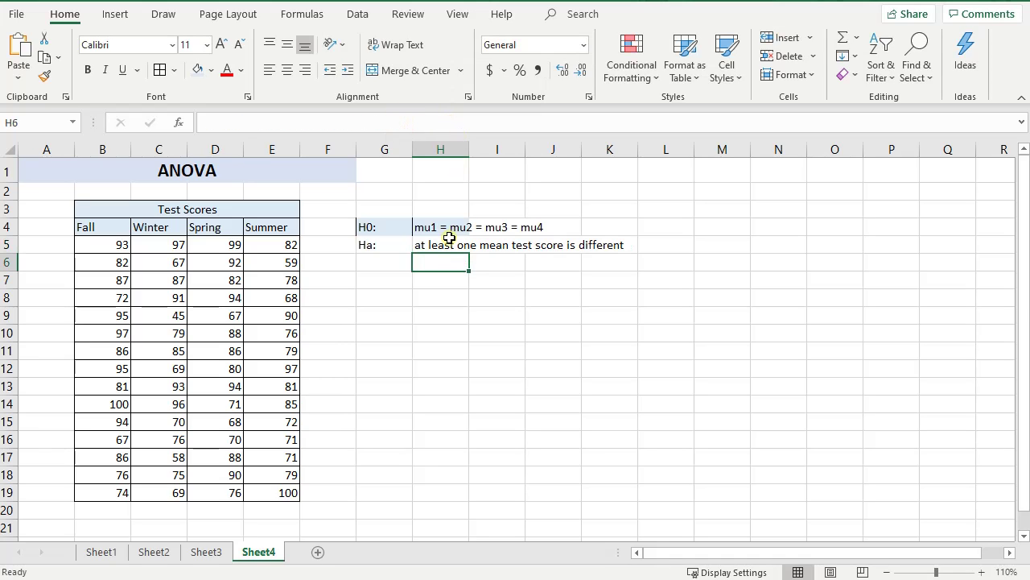
{"action": "left_click_drag", "start_coordinate": [161, 229], "coordinate": [165, 490]}
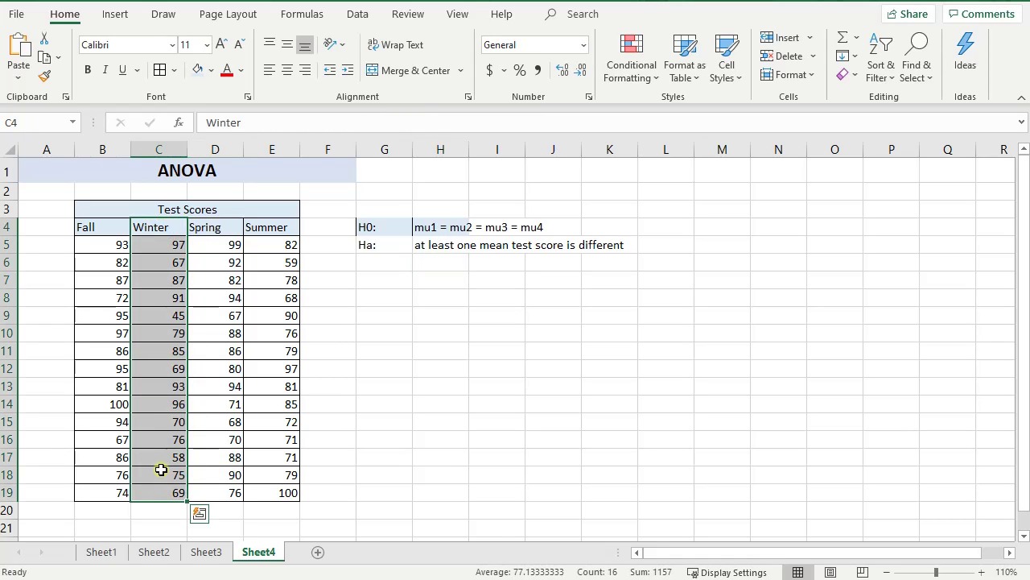
{"action": "left_click_drag", "start_coordinate": [85, 227], "coordinate": [287, 493]}
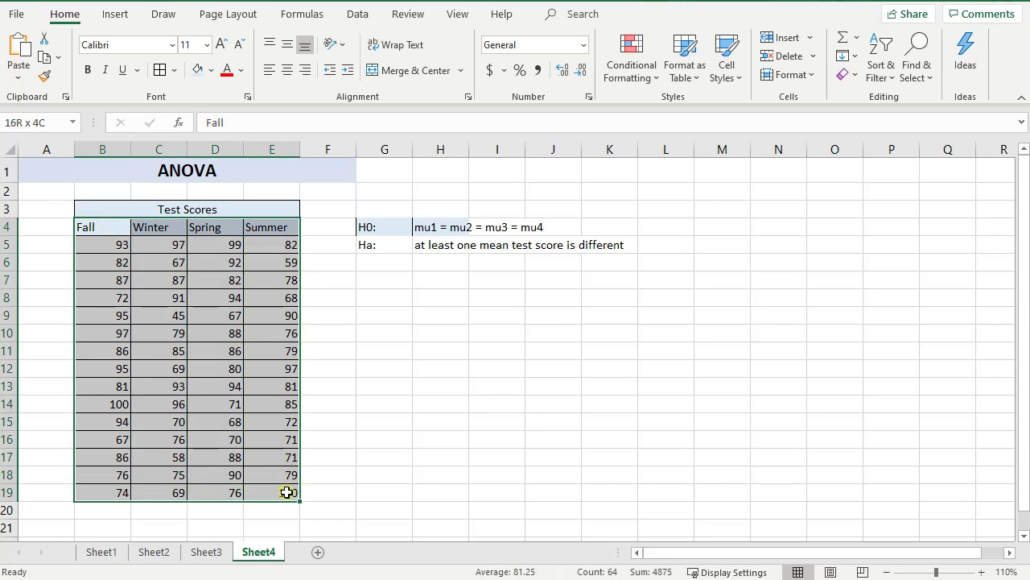
{"action": "left_click", "coordinate": [558, 294]}
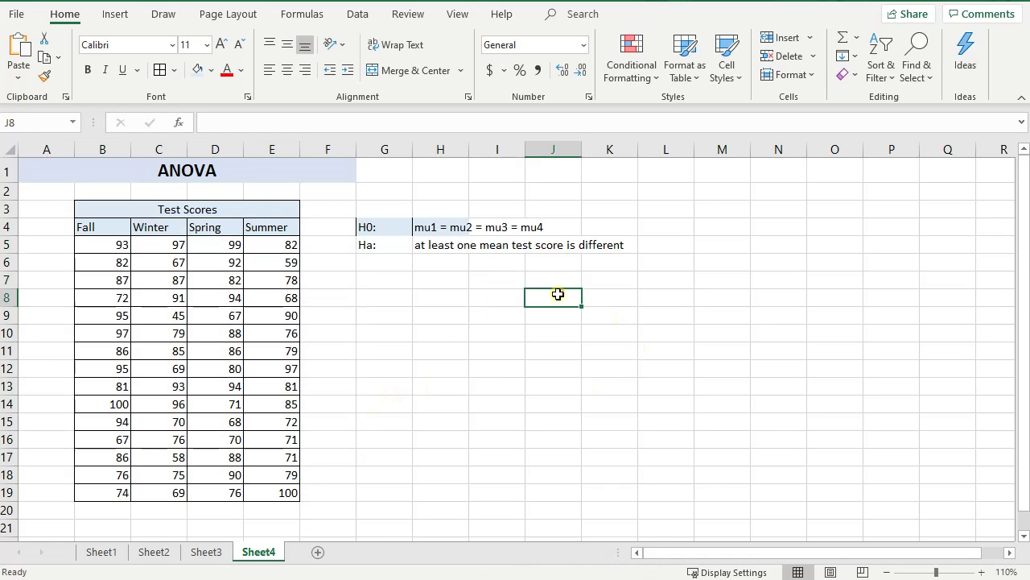
Fill the hypothesis cells G4:K5 with light gold and remove their borders
{"action": "left_click_drag", "start_coordinate": [375, 226], "coordinate": [610, 244]}
{"action": "left_click", "coordinate": [211, 70]}
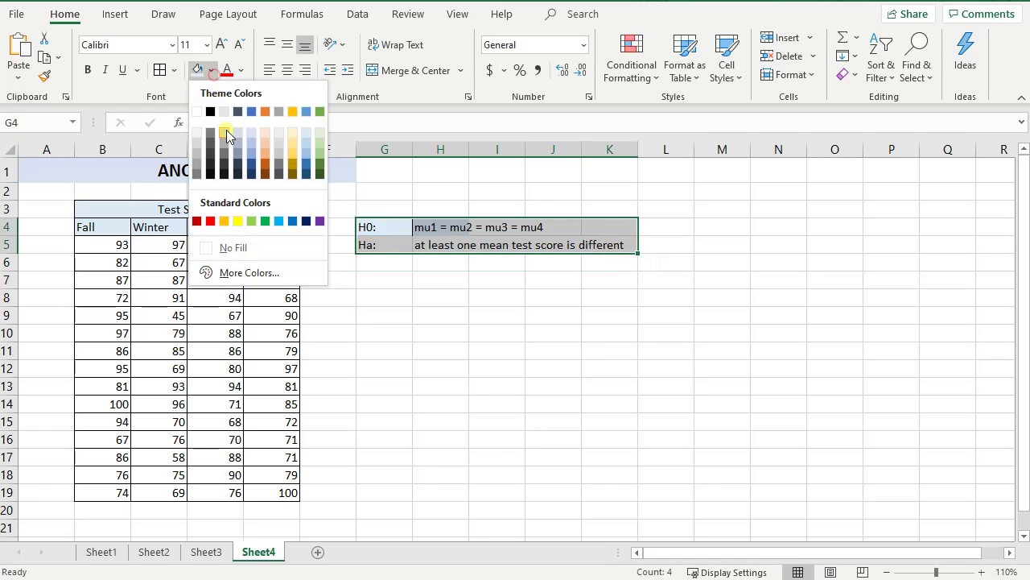
{"action": "left_click", "coordinate": [292, 138]}
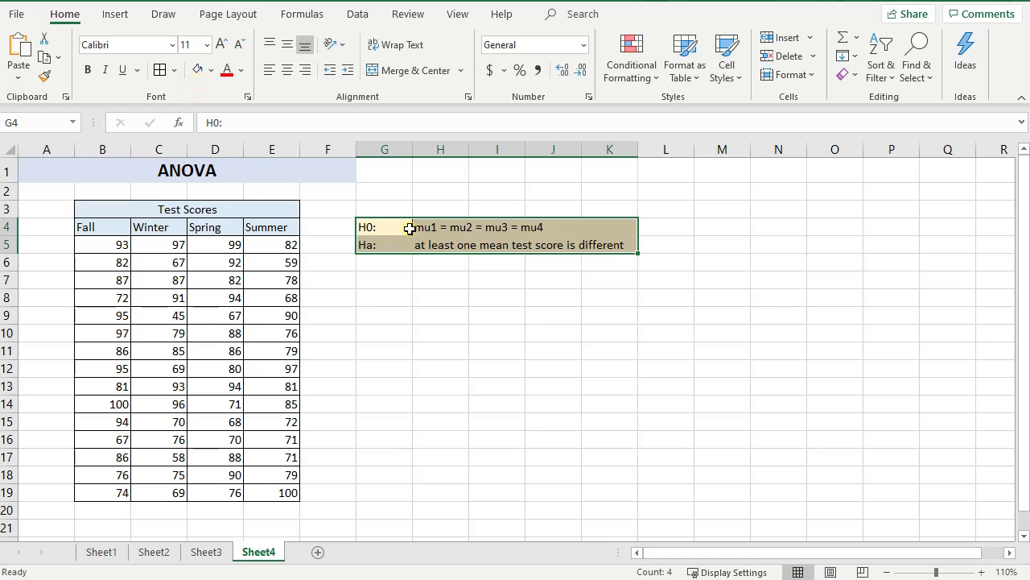
{"action": "left_click", "coordinate": [174, 70]}
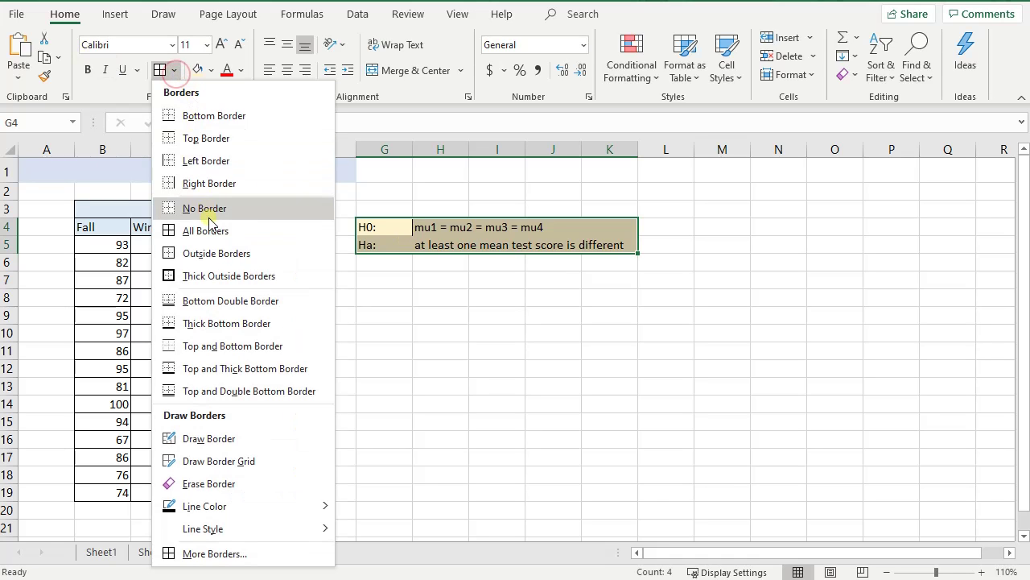
{"action": "left_click", "coordinate": [255, 230]}
{"action": "left_click", "coordinate": [508, 369]}
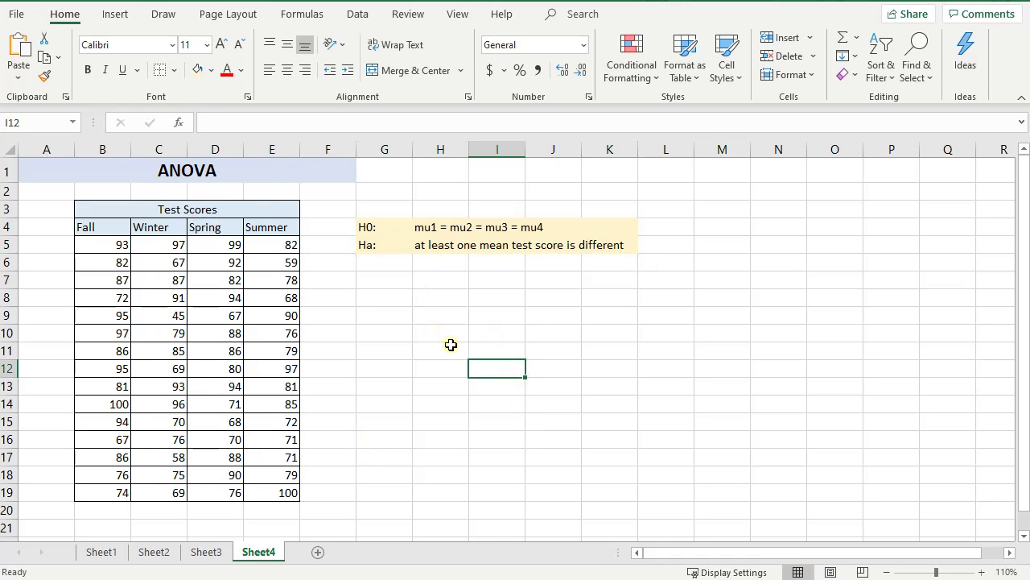
Open the Anova: Single Factor tool from the data analysis tools
{"action": "left_click", "coordinate": [103, 525]}
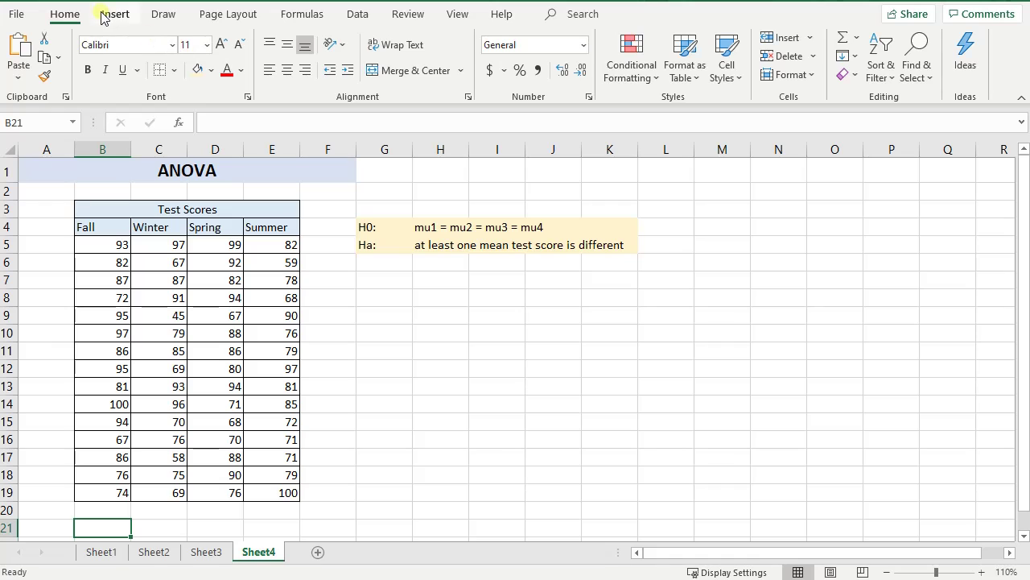
{"action": "left_click", "coordinate": [360, 14]}
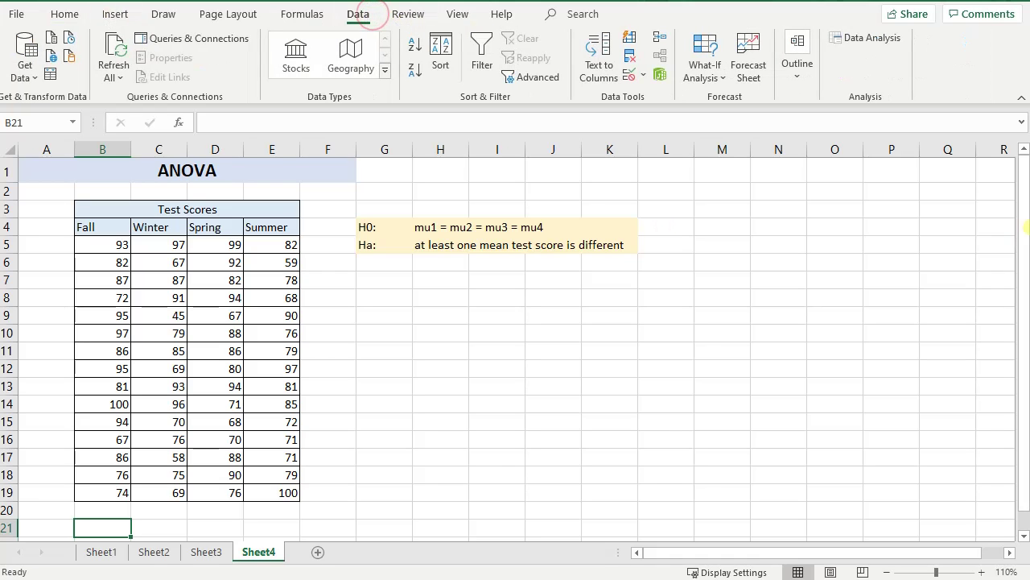
{"action": "left_click", "coordinate": [884, 39]}
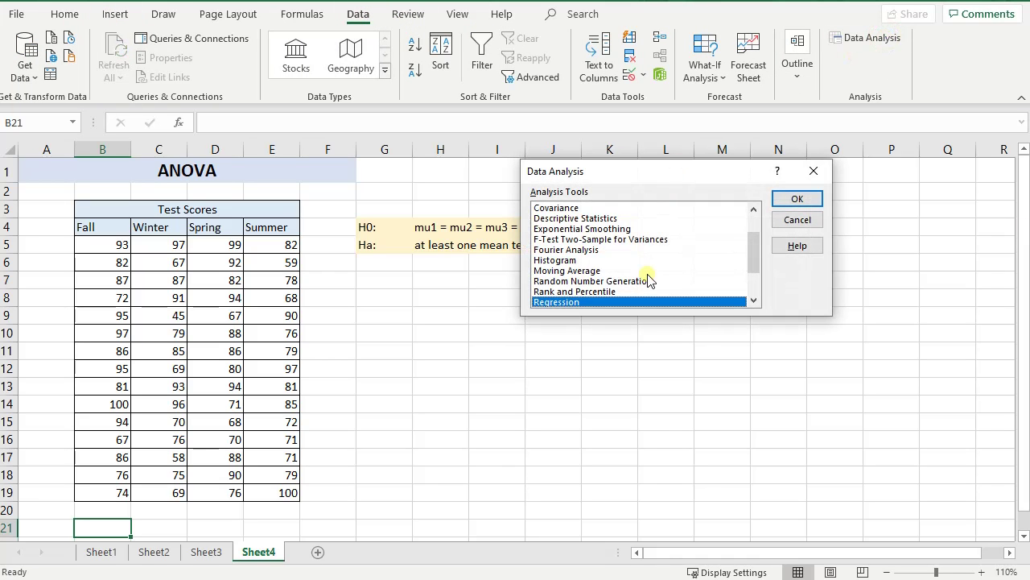
{"action": "scroll", "coordinate": [649, 278], "scroll_direction": "up", "scroll_amount": 2}
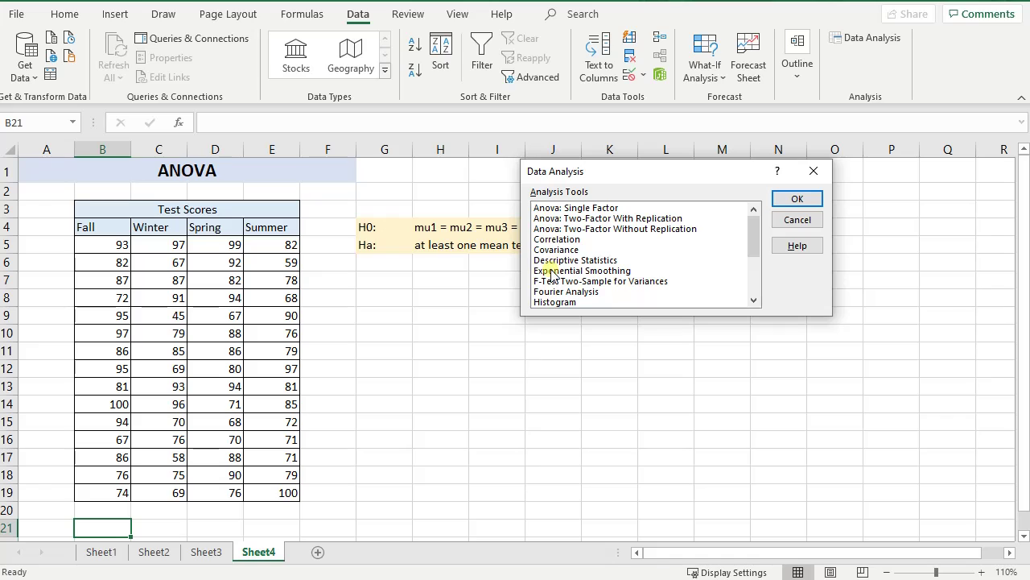
{"action": "left_click", "coordinate": [597, 208]}
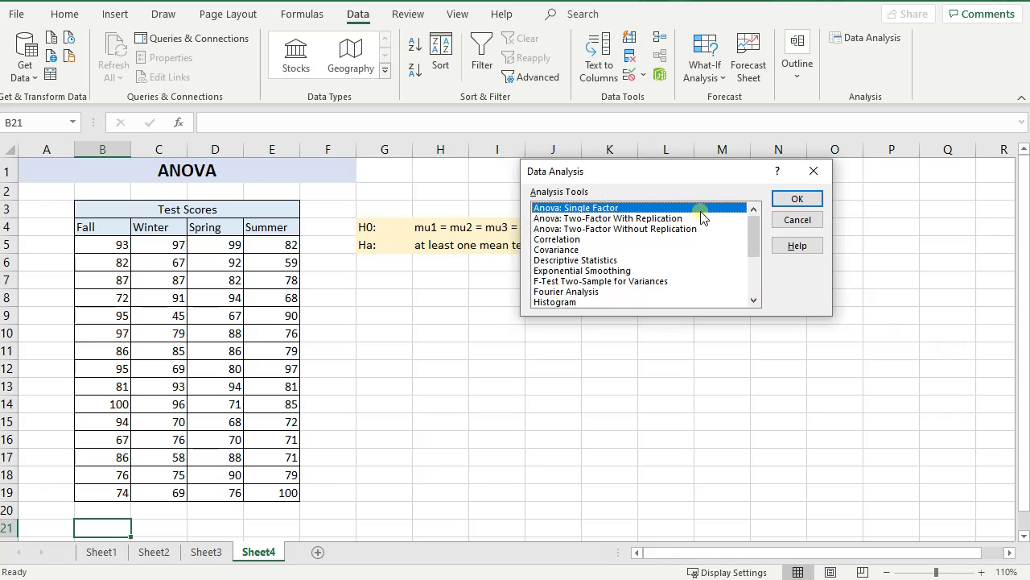
{"action": "left_click", "coordinate": [799, 203]}
Set the ANOVA input range to the test scores with their season headers, B4:E19, using an alpha of 0.05
{"action": "left_click_drag", "start_coordinate": [719, 174], "coordinate": [582, 173]}
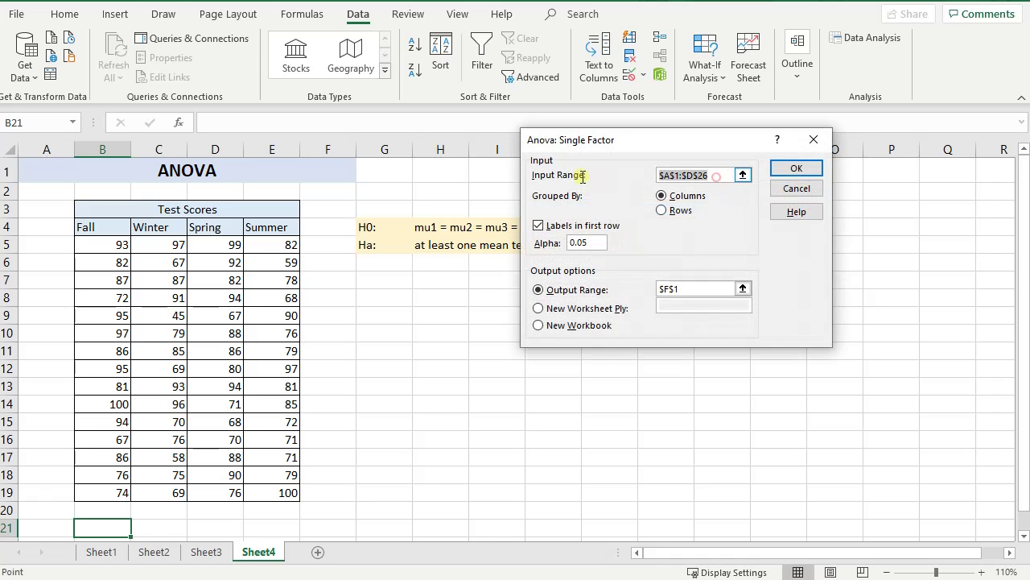
{"action": "key", "text": "BackSpace"}
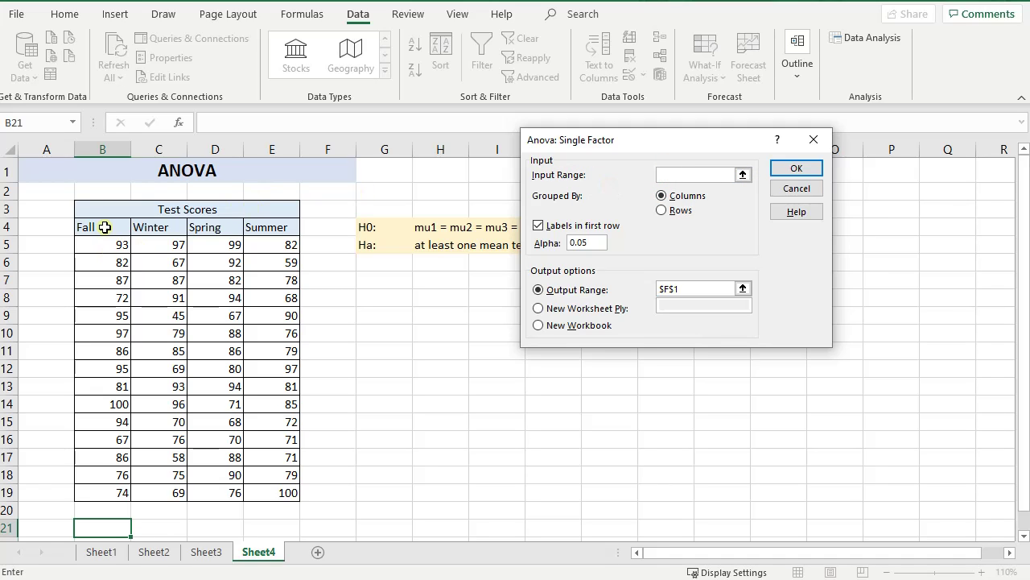
{"action": "left_click_drag", "start_coordinate": [105, 228], "coordinate": [260, 492]}
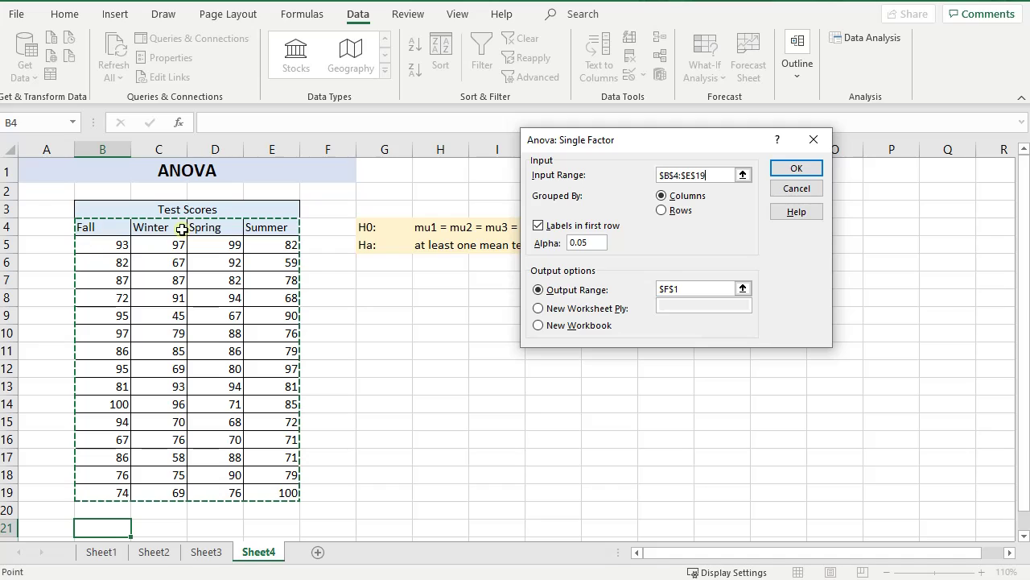
{"action": "left_click", "coordinate": [589, 242]}
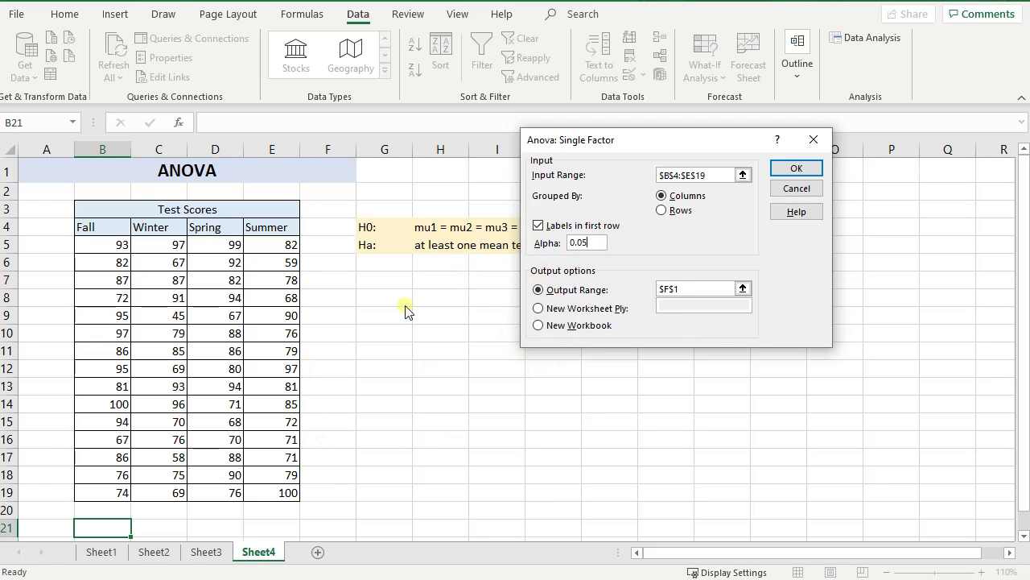
Set the ANOVA output range to cell G7 and run the analysis
{"action": "left_click_drag", "start_coordinate": [713, 290], "coordinate": [617, 298]}
{"action": "key", "text": "BackSpace"}
{"action": "left_click", "coordinate": [394, 276]}
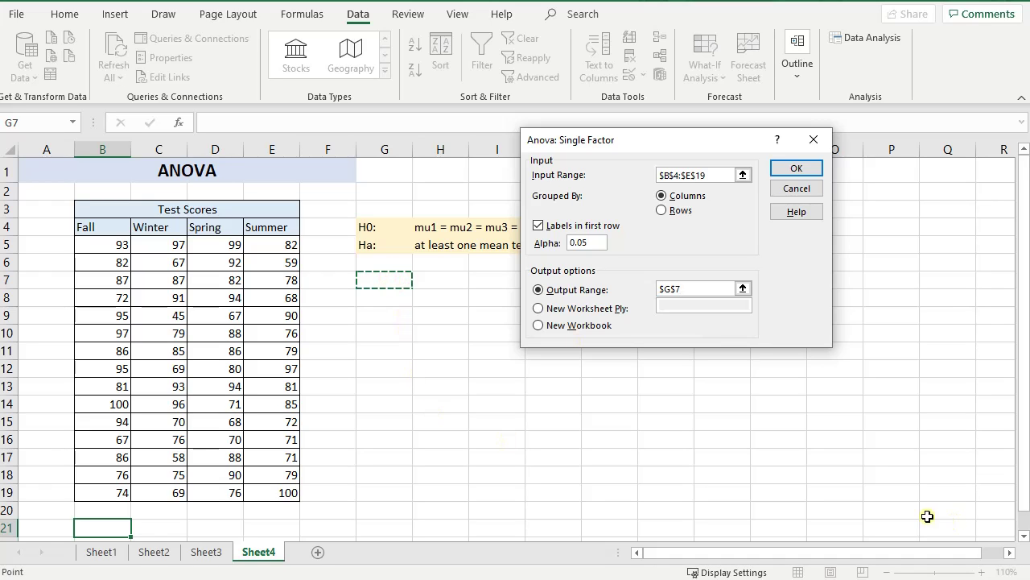
{"action": "left_click", "coordinate": [794, 173]}
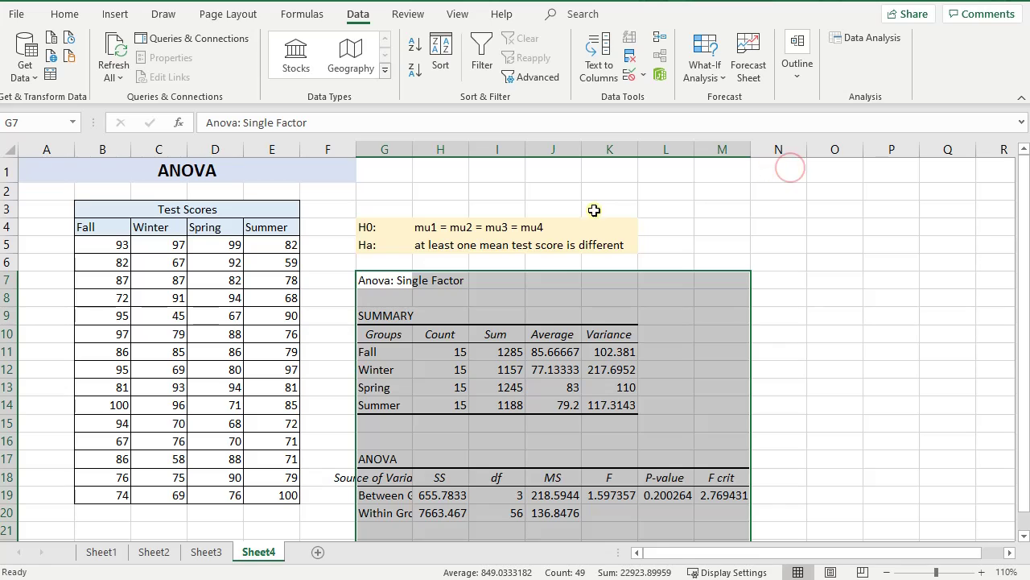
Autofit the width of column G to the ANOVA output labels
{"action": "left_click", "coordinate": [681, 315]}
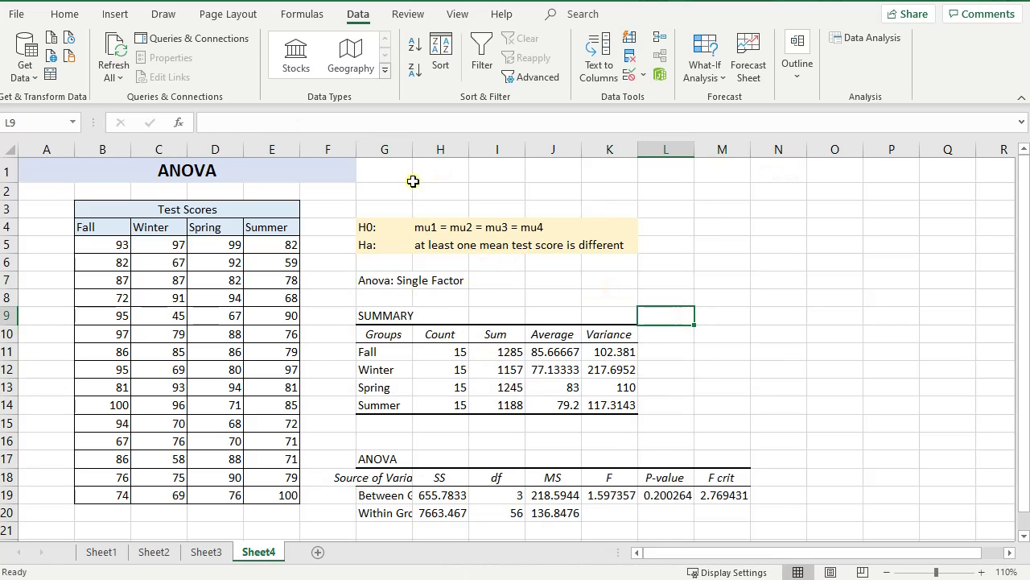
{"action": "double_click", "coordinate": [412, 150]}
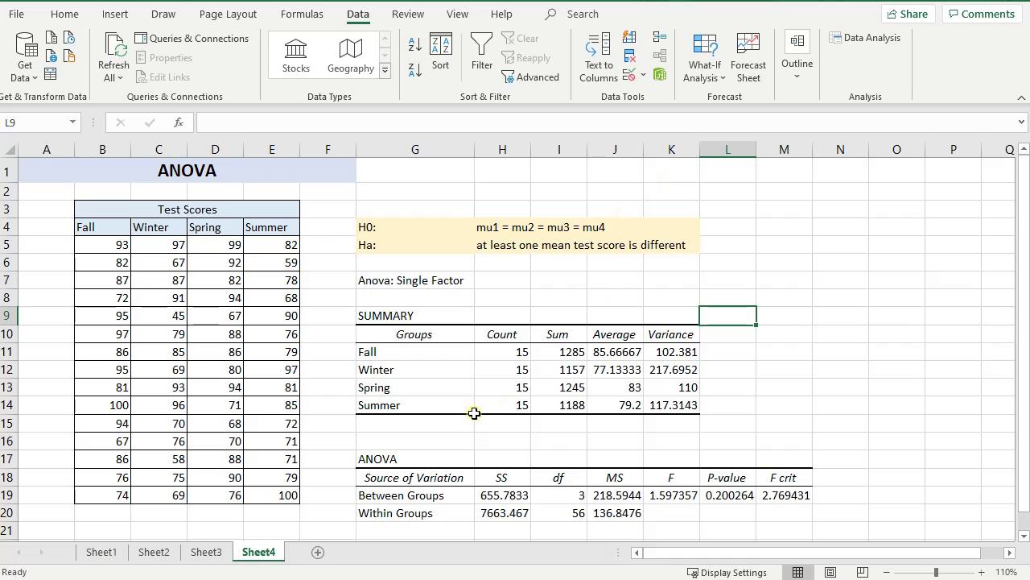
Examine the count, sum, average and variance of each season in the SUMMARY table
{"action": "left_click_drag", "start_coordinate": [492, 354], "coordinate": [489, 404]}
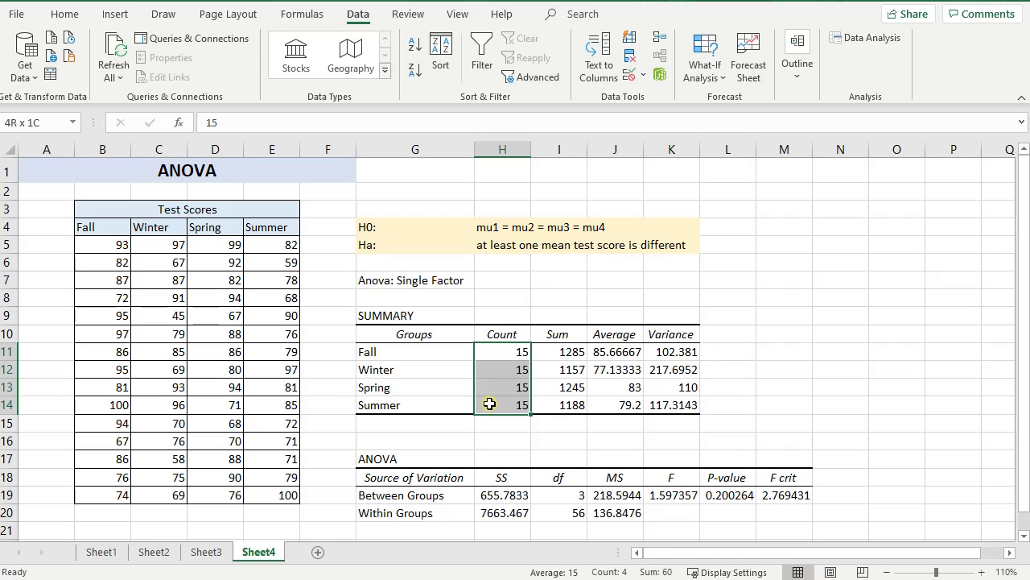
{"action": "left_click_drag", "start_coordinate": [490, 404], "coordinate": [490, 404]}
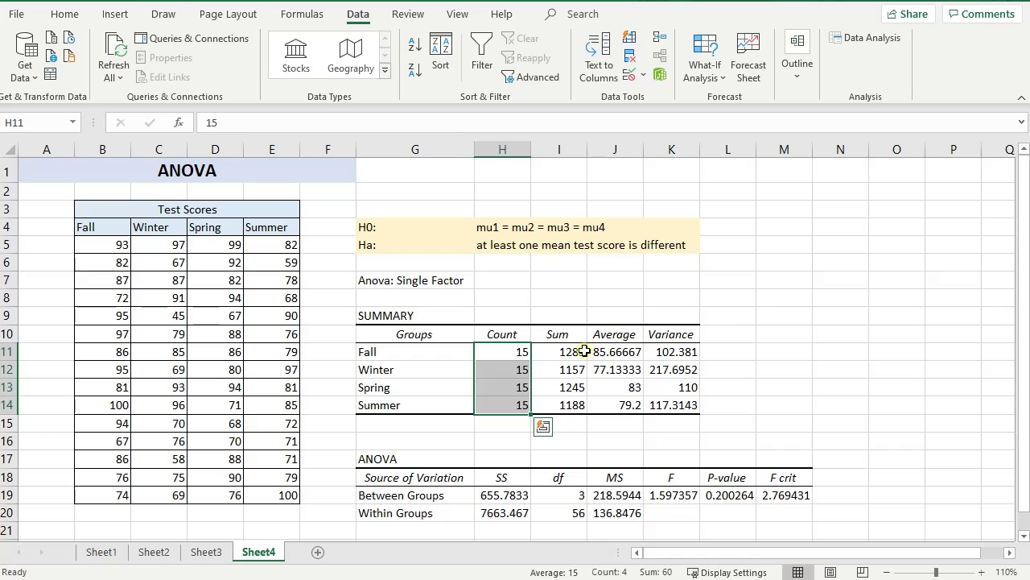
{"action": "left_click_drag", "start_coordinate": [584, 352], "coordinate": [582, 405]}
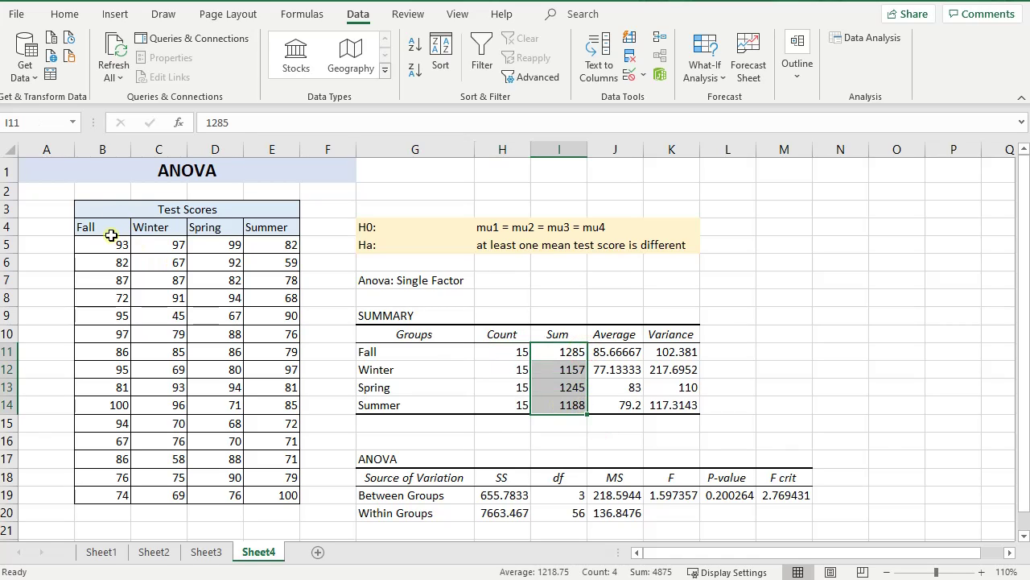
{"action": "left_click_drag", "start_coordinate": [604, 352], "coordinate": [606, 405]}
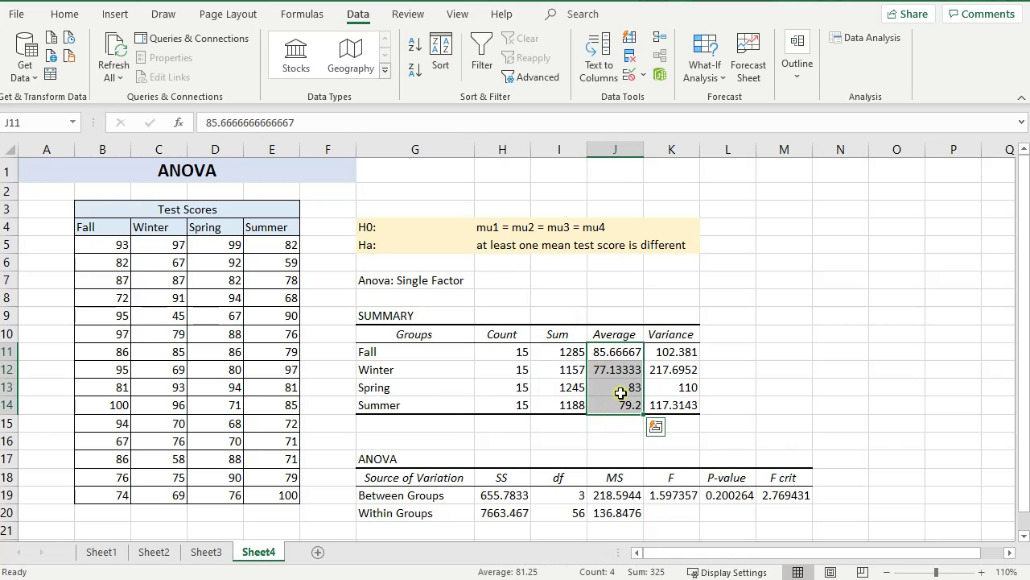
{"action": "left_click_drag", "start_coordinate": [677, 346], "coordinate": [675, 405]}
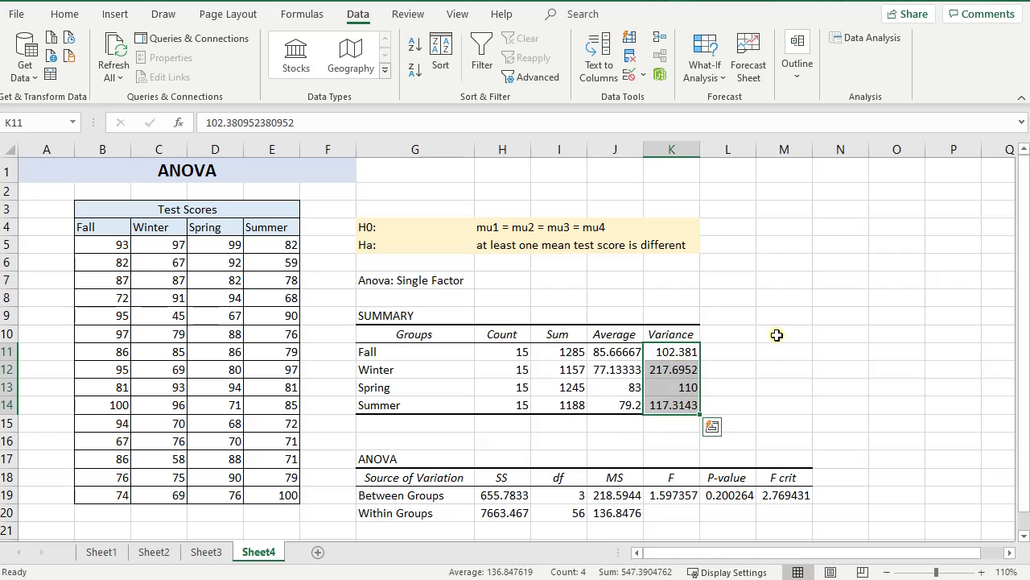
Examine the between-groups and within-groups sources in the ANOVA table and compare their combined sum of squares with the total
{"action": "scroll", "coordinate": [781, 353], "scroll_direction": "down", "scroll_amount": 1}
{"action": "scroll", "coordinate": [781, 353], "scroll_direction": "down", "scroll_amount": 2}
{"action": "left_click", "coordinate": [471, 392]}
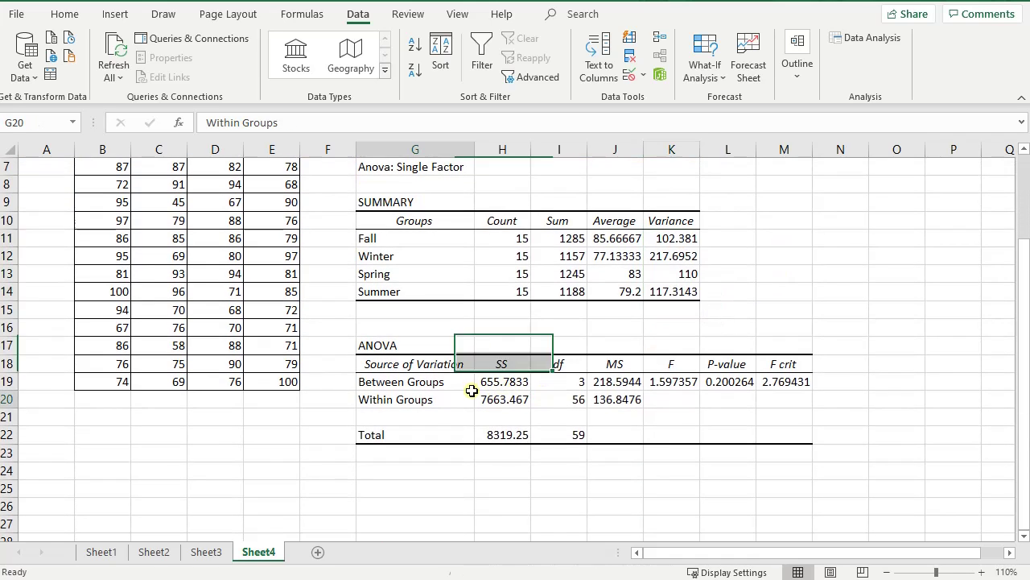
{"action": "left_click", "coordinate": [433, 382]}
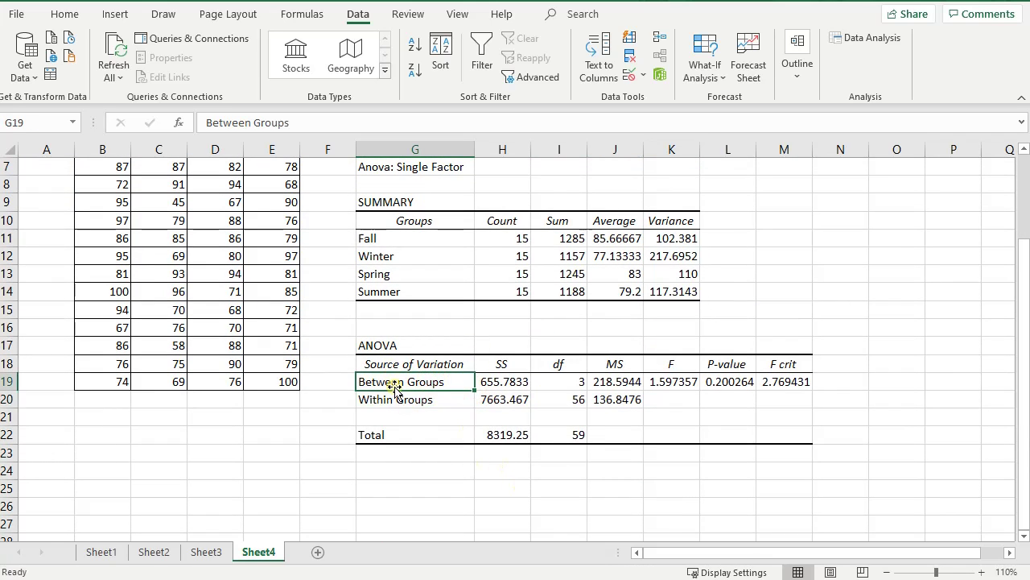
{"action": "left_click", "coordinate": [435, 403]}
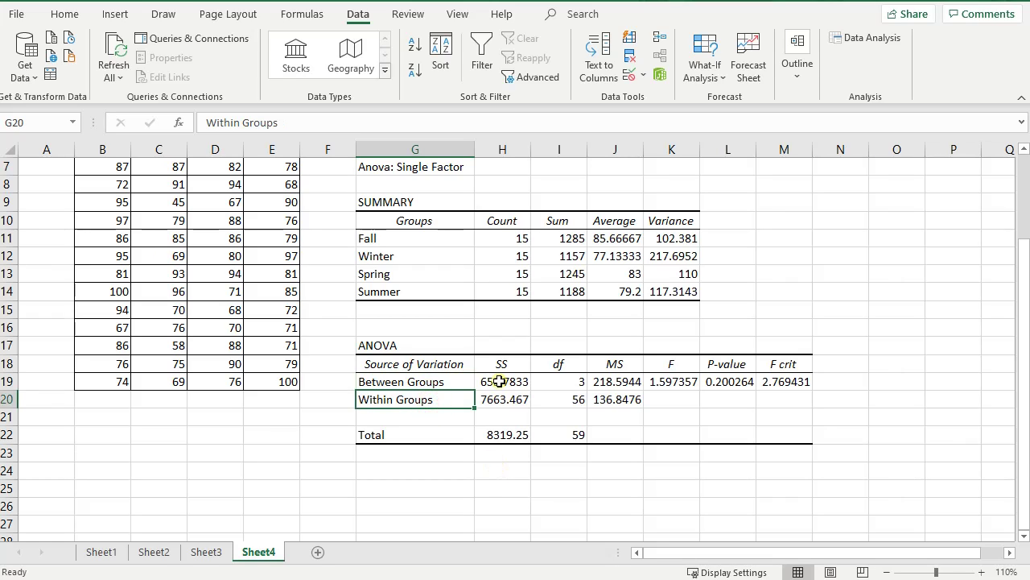
{"action": "left_click_drag", "start_coordinate": [504, 382], "coordinate": [513, 391]}
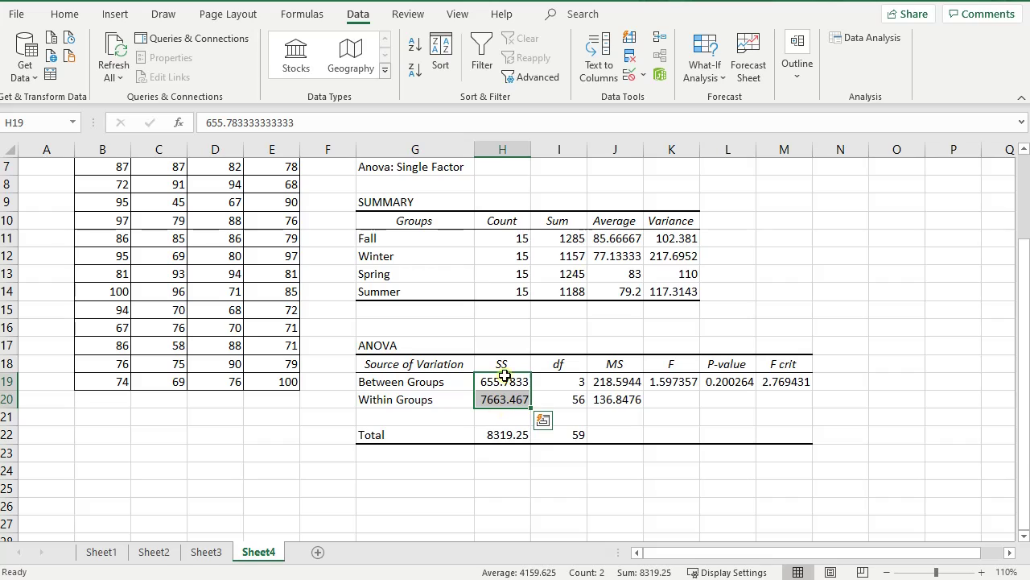
{"action": "left_click", "coordinate": [504, 433]}
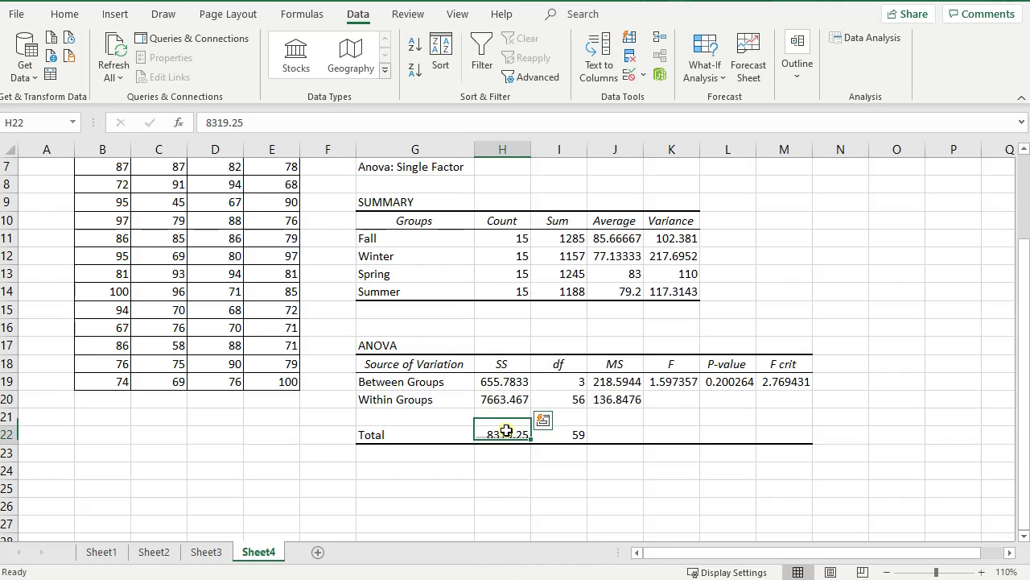
{"action": "left_click_drag", "start_coordinate": [507, 380], "coordinate": [509, 433]}
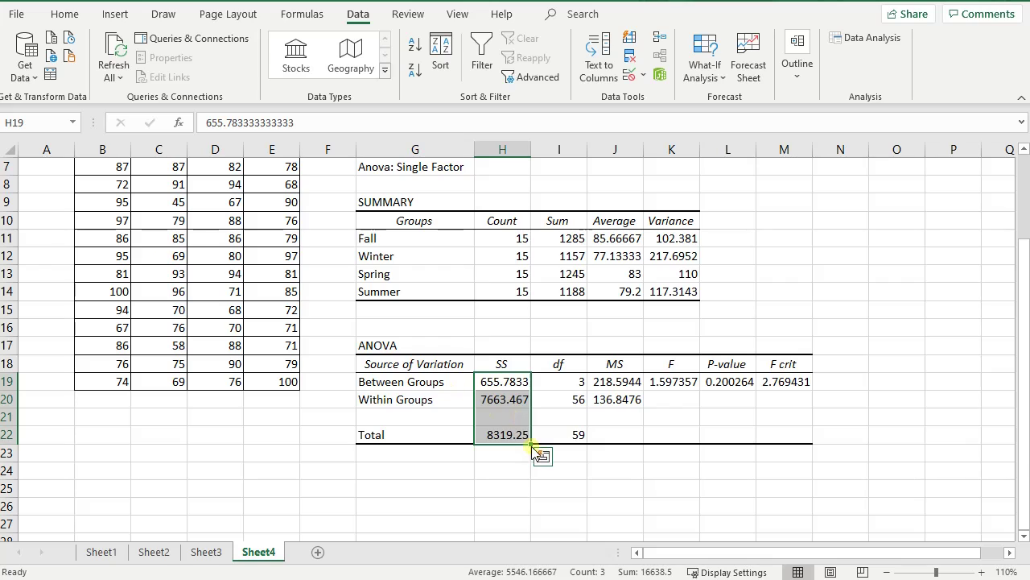
{"action": "left_click_drag", "start_coordinate": [511, 383], "coordinate": [510, 402]}
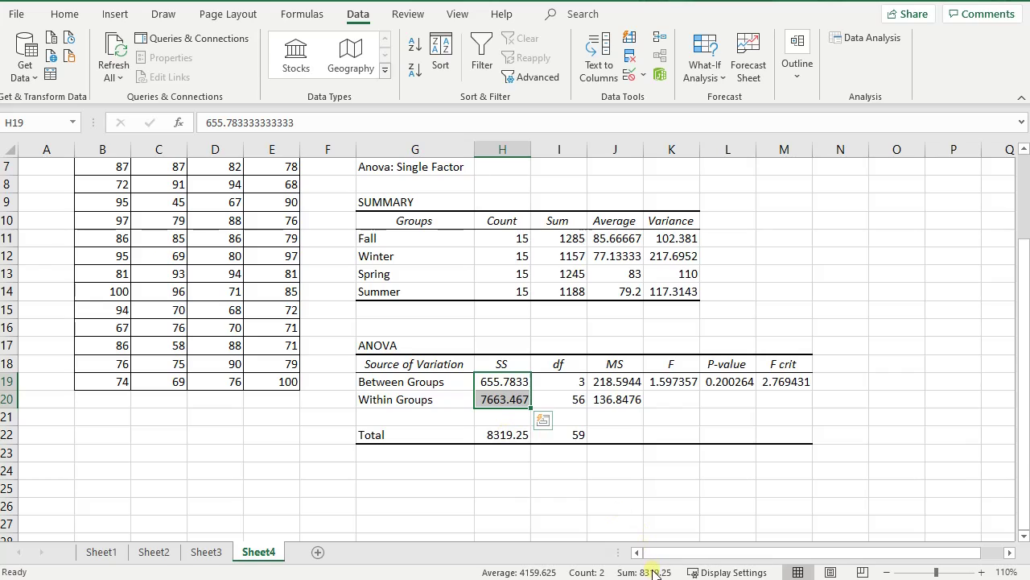
{"action": "left_click", "coordinate": [509, 432]}
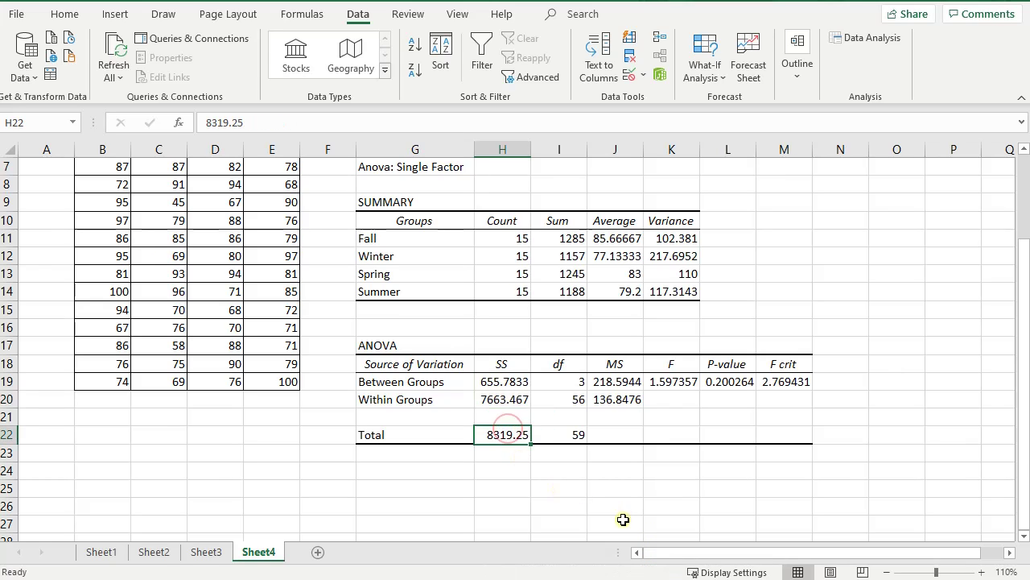
Check the between-groups and within-groups degrees of freedom against the number of seasons and test scores
{"action": "left_click_drag", "start_coordinate": [566, 384], "coordinate": [567, 398]}
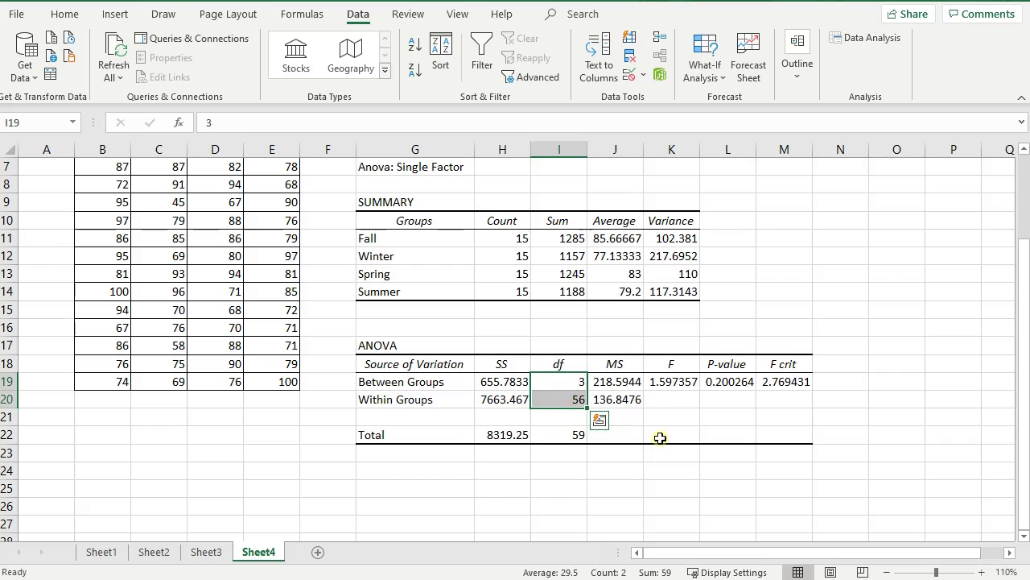
{"action": "left_click", "coordinate": [567, 382]}
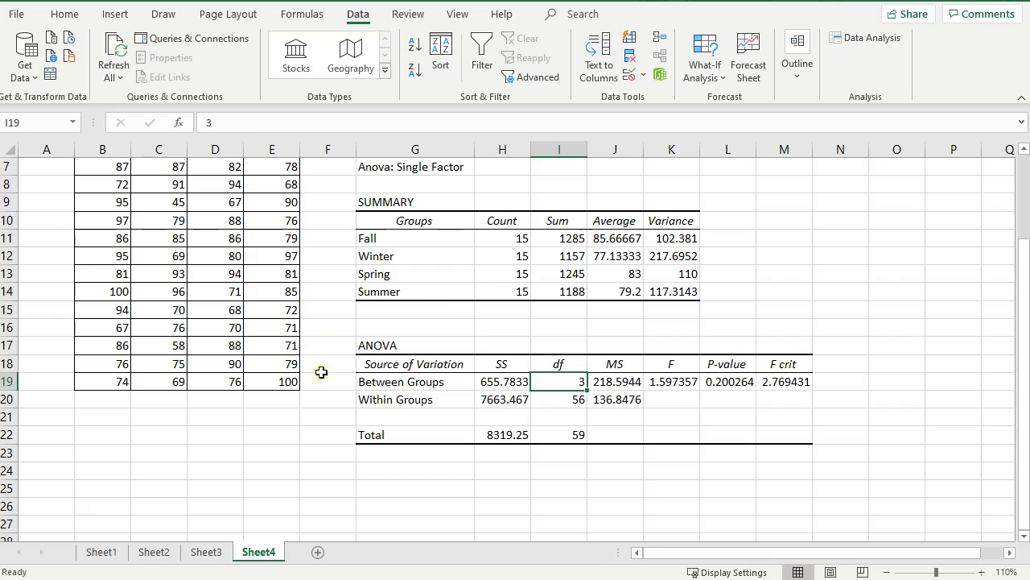
{"action": "scroll", "coordinate": [319, 357], "scroll_direction": "up", "scroll_amount": 1}
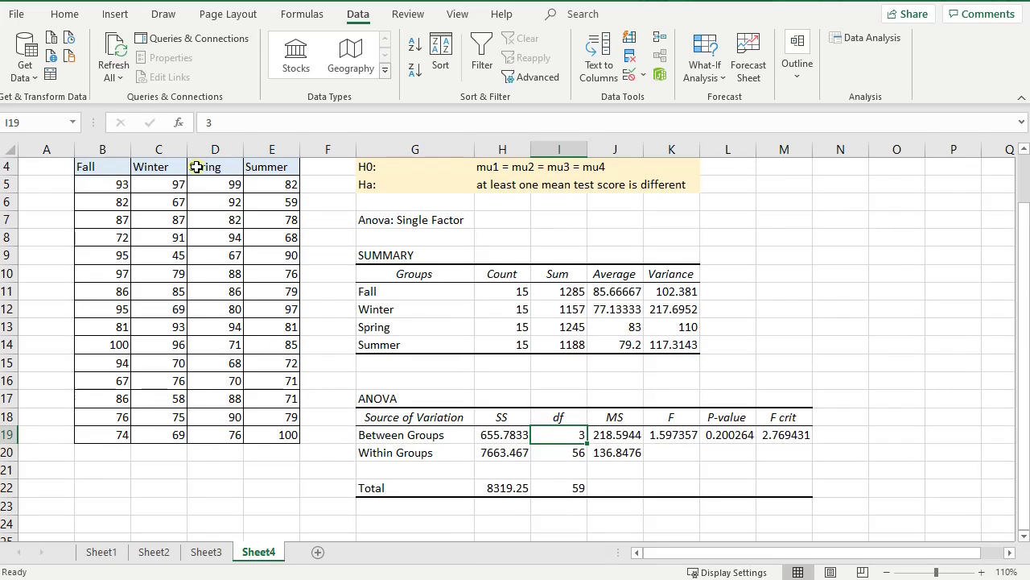
{"action": "left_click", "coordinate": [569, 450]}
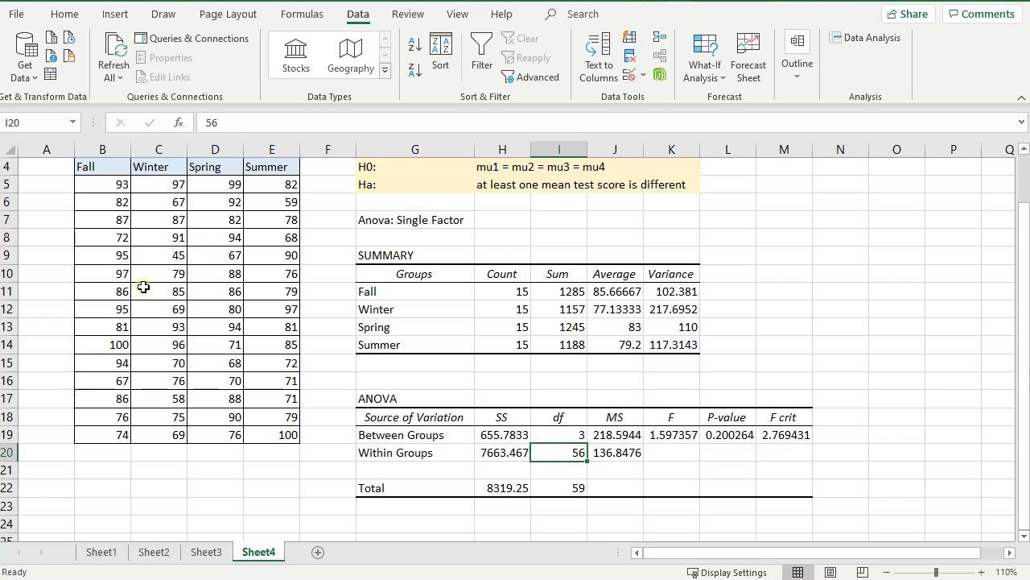
{"action": "left_click_drag", "start_coordinate": [108, 182], "coordinate": [271, 435]}
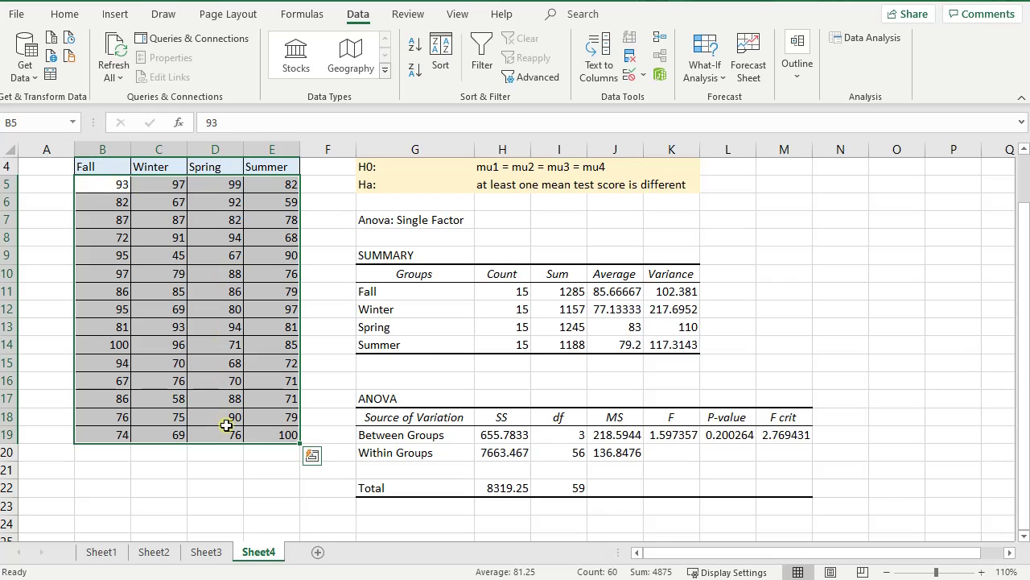
{"action": "left_click", "coordinate": [575, 452]}
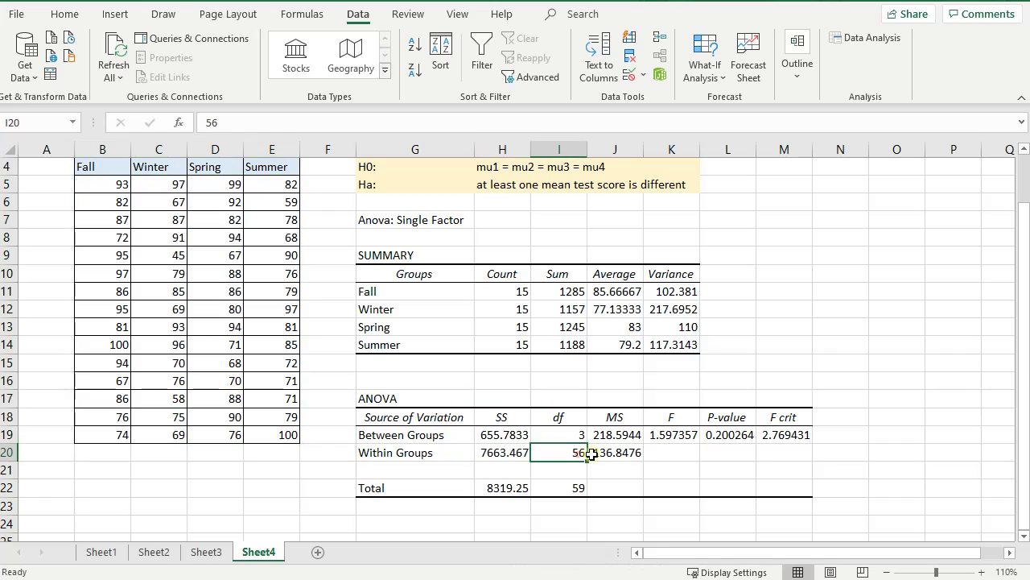
Examine how the mean squares and F statistic are derived in the ANOVA table, along with the P-value and F crit
{"action": "left_click", "coordinate": [616, 452]}
{"action": "left_click", "coordinate": [635, 435]}
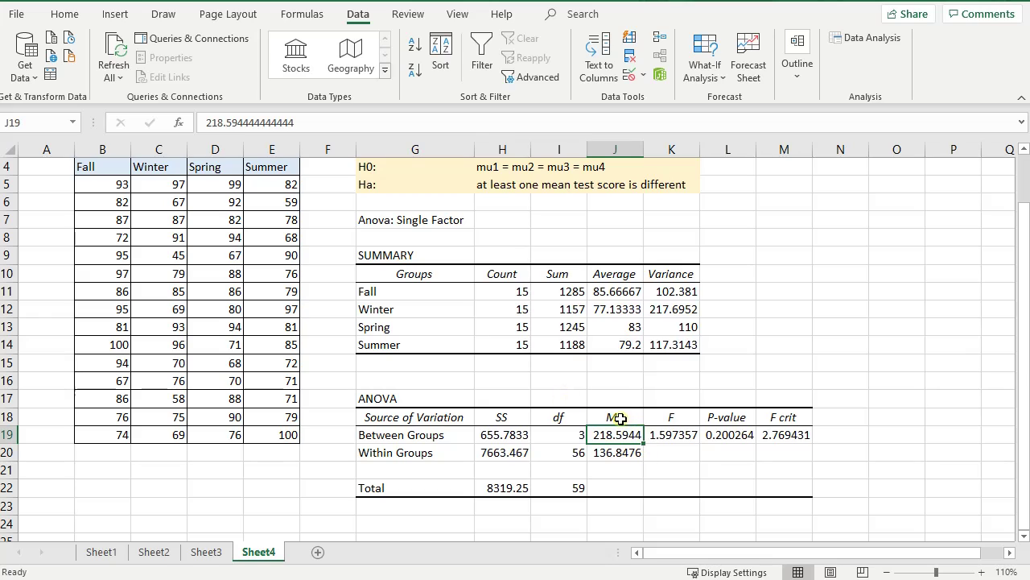
{"action": "left_click", "coordinate": [523, 432]}
{"action": "left_click", "coordinate": [578, 433]}
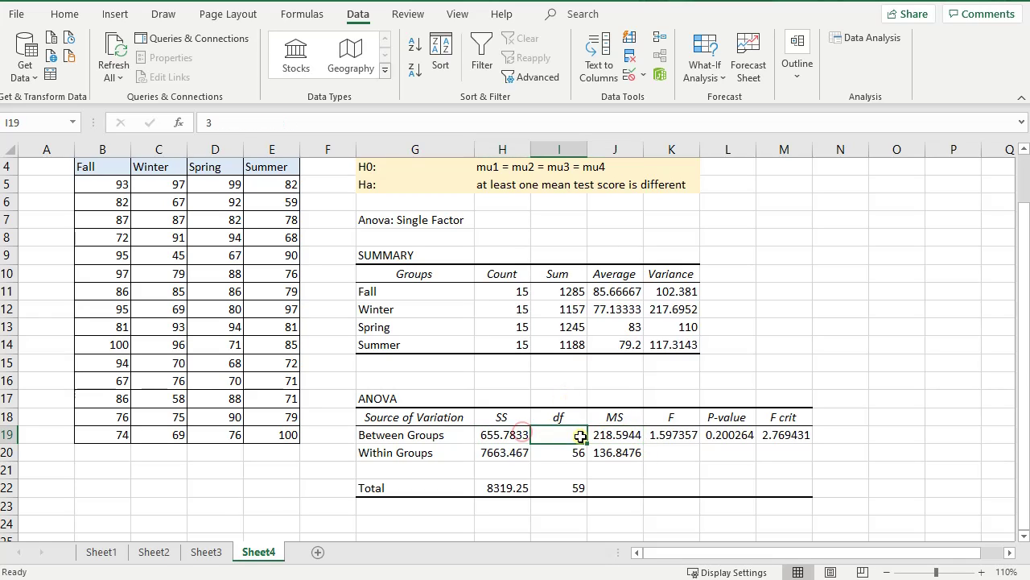
{"action": "left_click", "coordinate": [656, 438]}
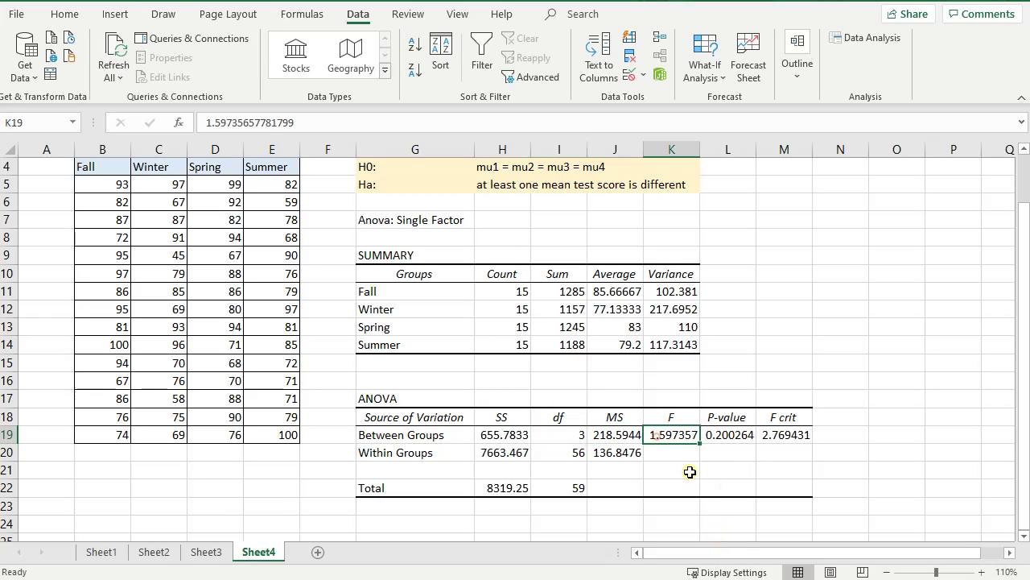
{"action": "left_click_drag", "start_coordinate": [622, 436], "coordinate": [632, 454]}
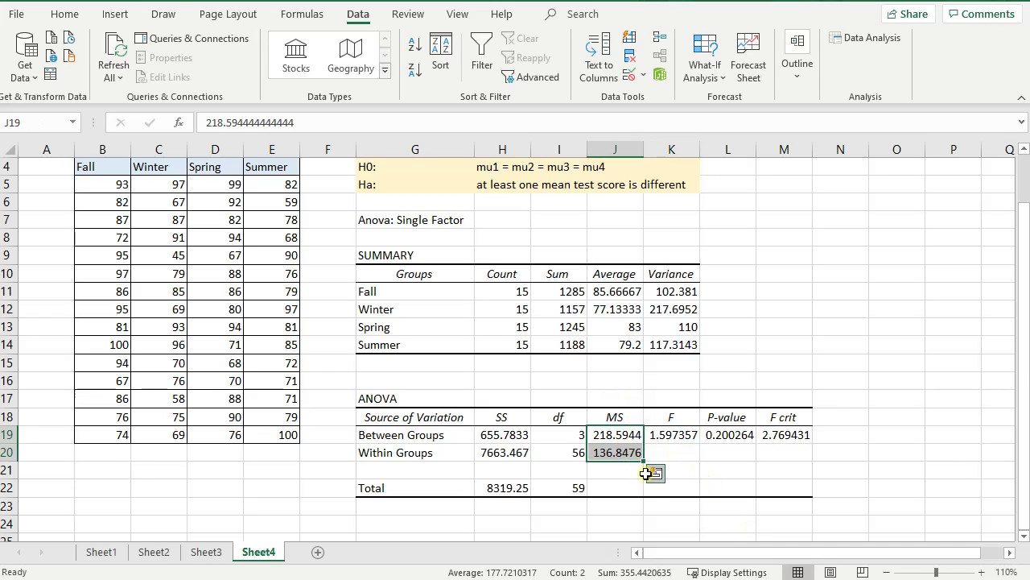
{"action": "left_click", "coordinate": [720, 438]}
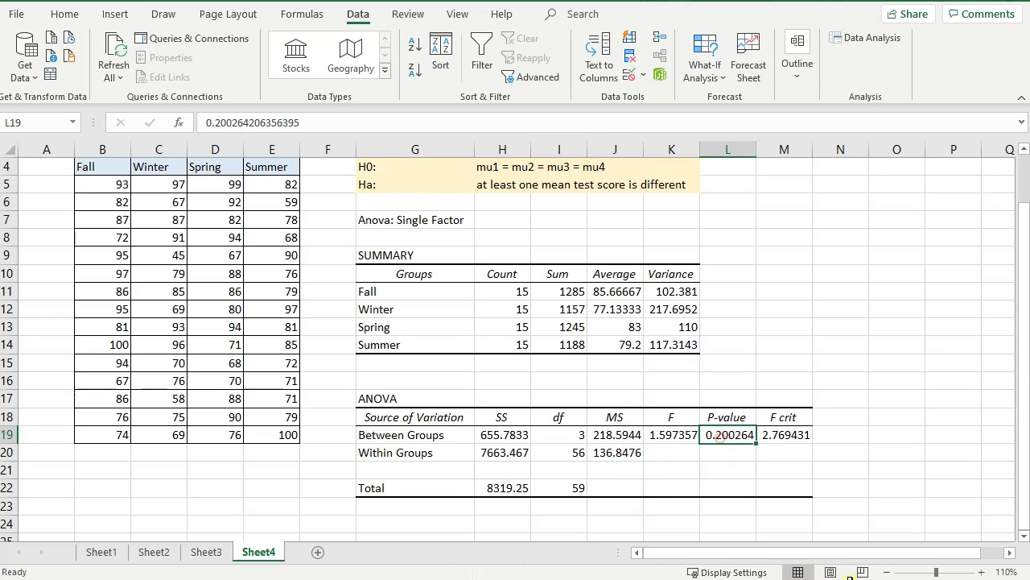
{"action": "left_click", "coordinate": [788, 435]}
Bold the P-value in cell L19 and fill it with the same light gold as the hypotheses
{"action": "left_click", "coordinate": [730, 439]}
{"action": "left_click", "coordinate": [63, 14]}
{"action": "left_click", "coordinate": [211, 70]}
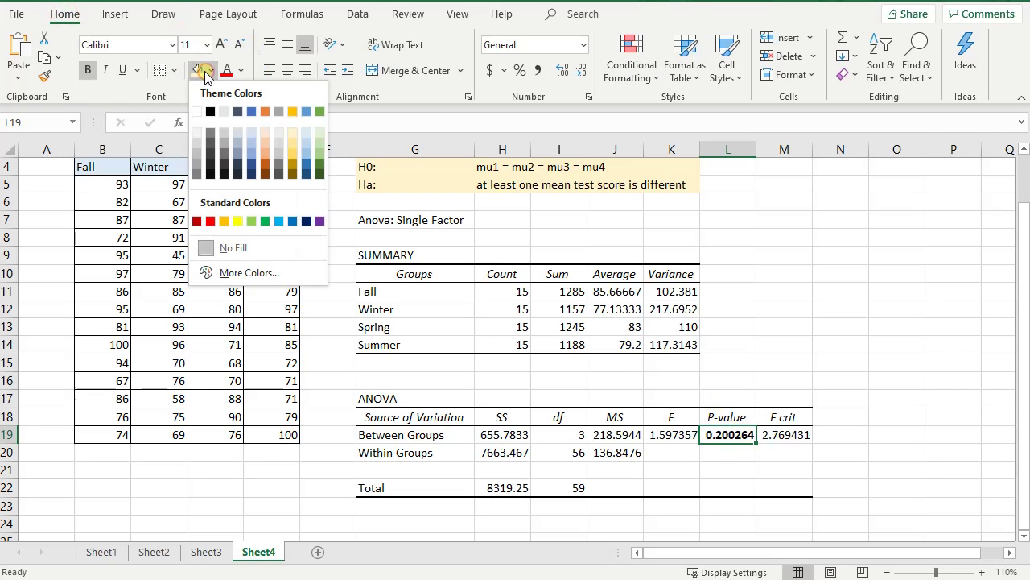
{"action": "left_click", "coordinate": [196, 70]}
{"action": "left_click", "coordinate": [836, 362]}
Review the P-value against the null and alternative hypotheses in rows 4 and 5
{"action": "left_click", "coordinate": [731, 434]}
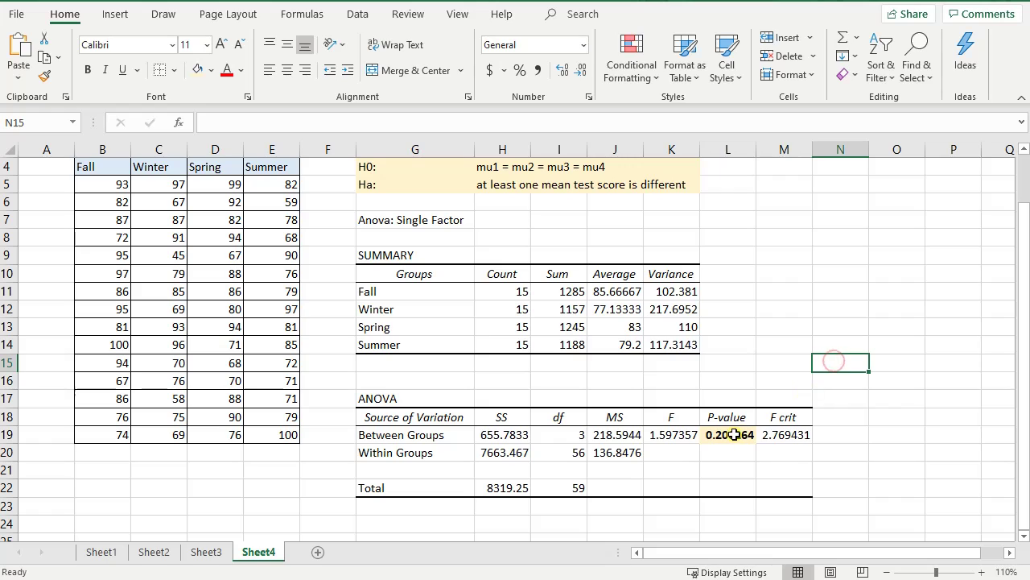
{"action": "scroll", "coordinate": [824, 441], "scroll_direction": "up", "scroll_amount": 1}
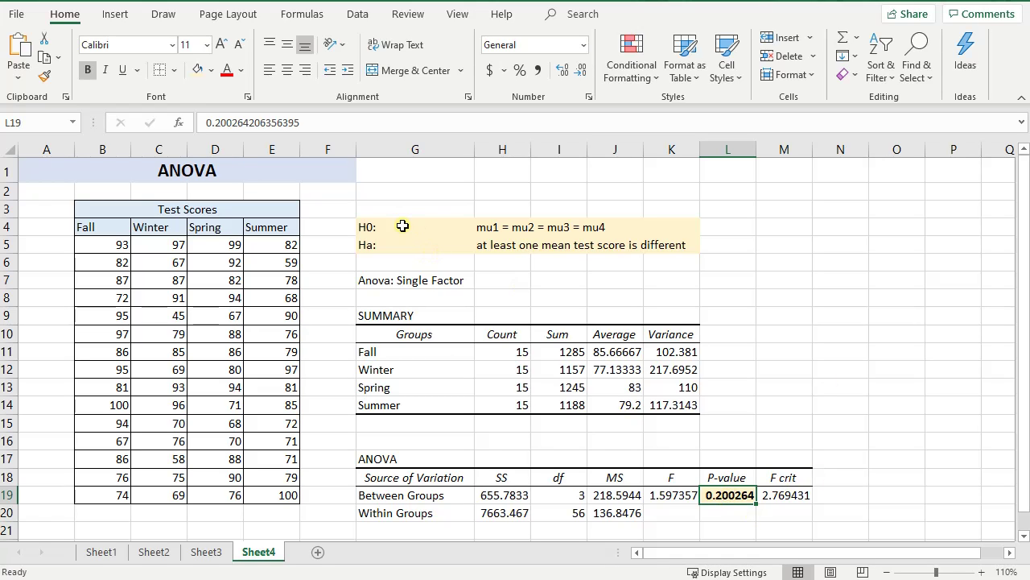
{"action": "left_click_drag", "start_coordinate": [403, 226], "coordinate": [680, 220]}
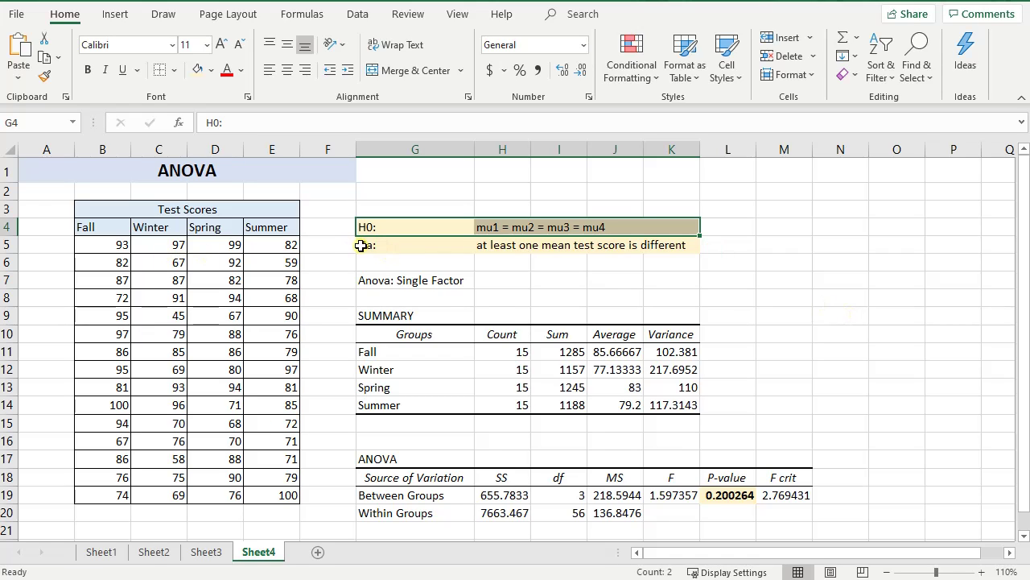
{"action": "left_click_drag", "start_coordinate": [372, 244], "coordinate": [650, 244]}
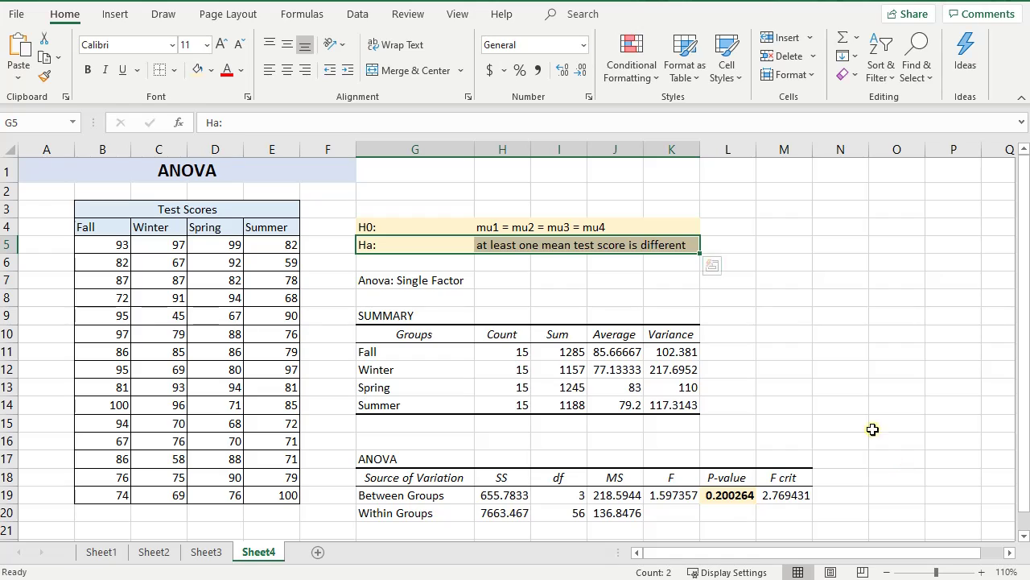
{"action": "left_click", "coordinate": [734, 497]}
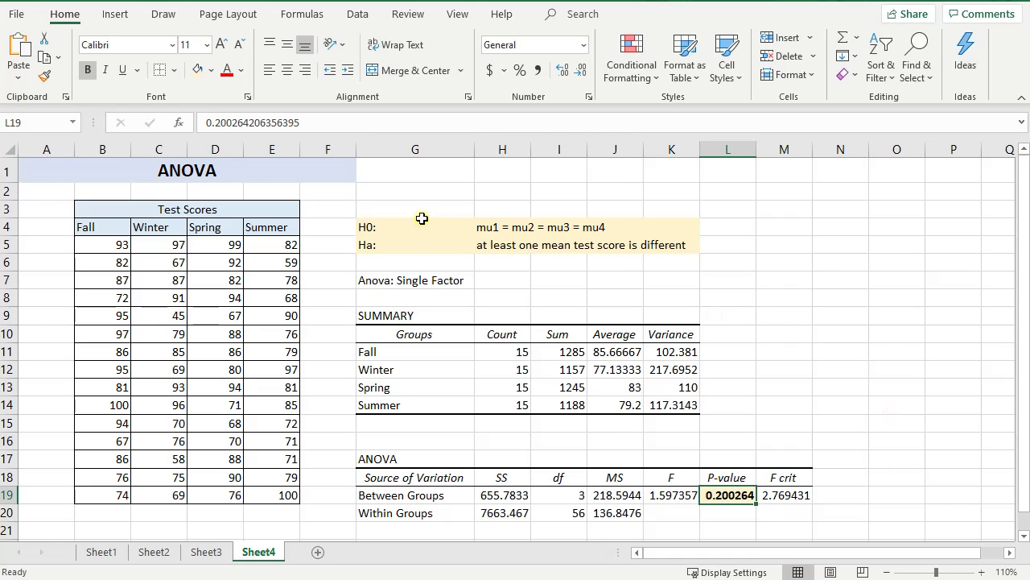
{"action": "left_click_drag", "start_coordinate": [420, 219], "coordinate": [686, 226]}
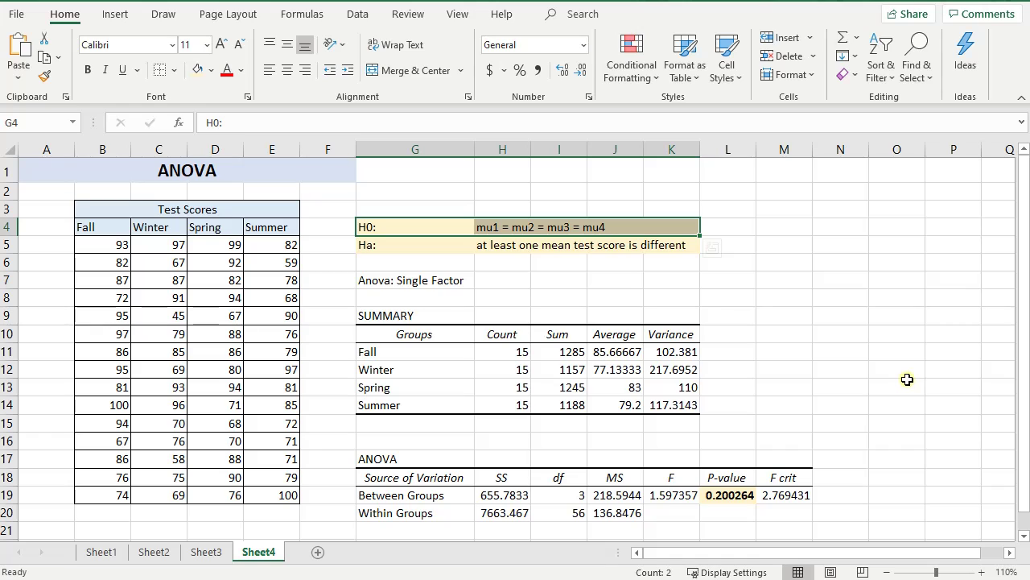
{"action": "left_click", "coordinate": [907, 379]}
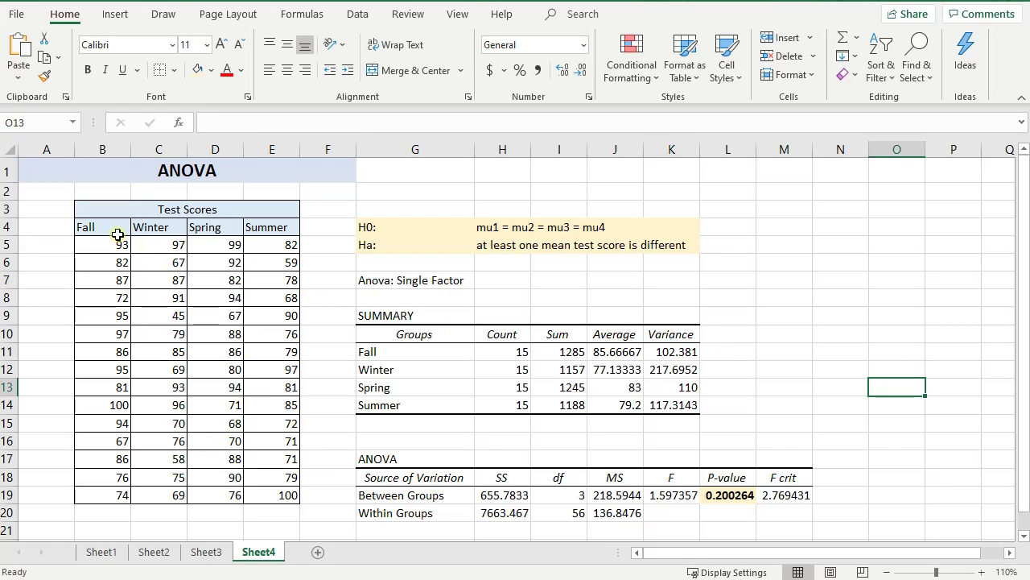
Review the test score data for all four seasons, including the Fall column on its own
{"action": "left_click_drag", "start_coordinate": [117, 240], "coordinate": [274, 493]}
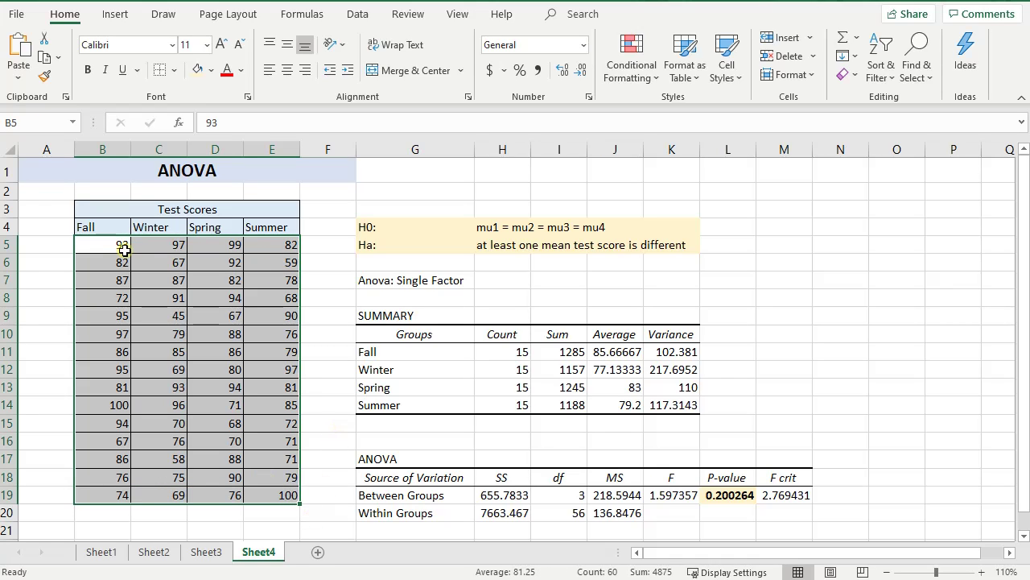
{"action": "left_click_drag", "start_coordinate": [125, 250], "coordinate": [99, 511]}
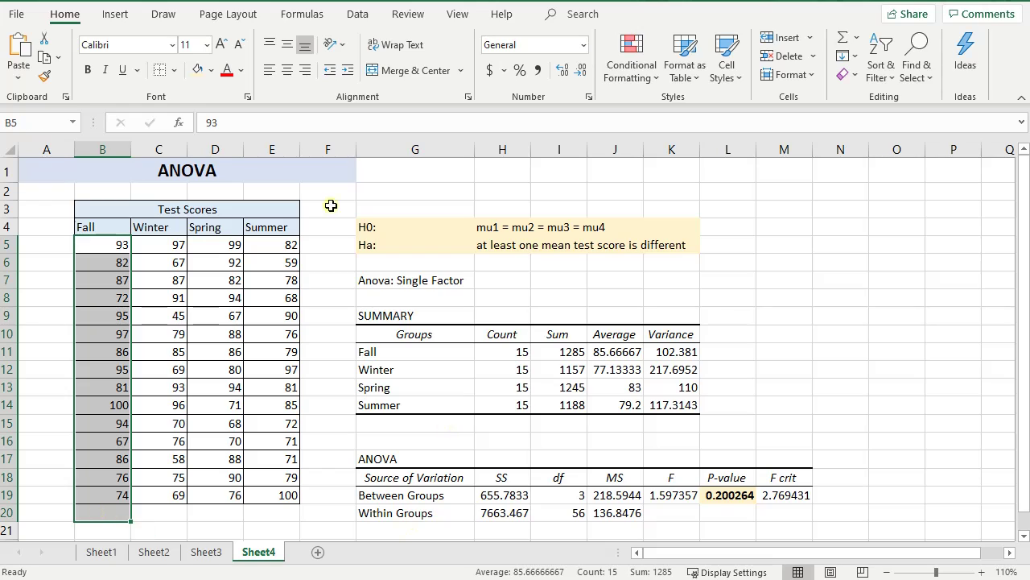
{"action": "left_click", "coordinate": [164, 352]}
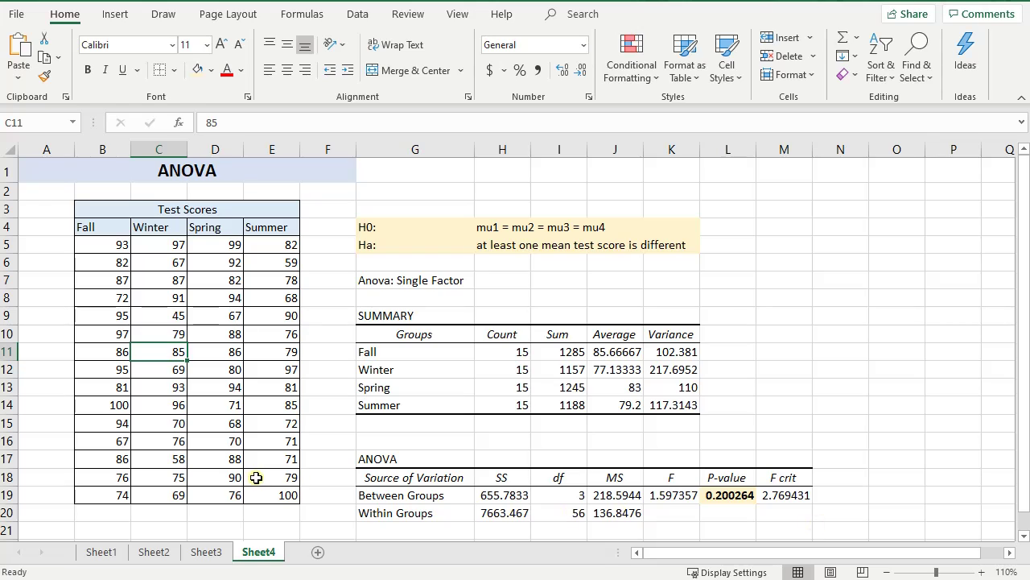
Label cell A20 "Group X-bar" and widen column A to fit the text
{"action": "left_click_drag", "start_coordinate": [414, 459], "coordinate": [785, 515]}
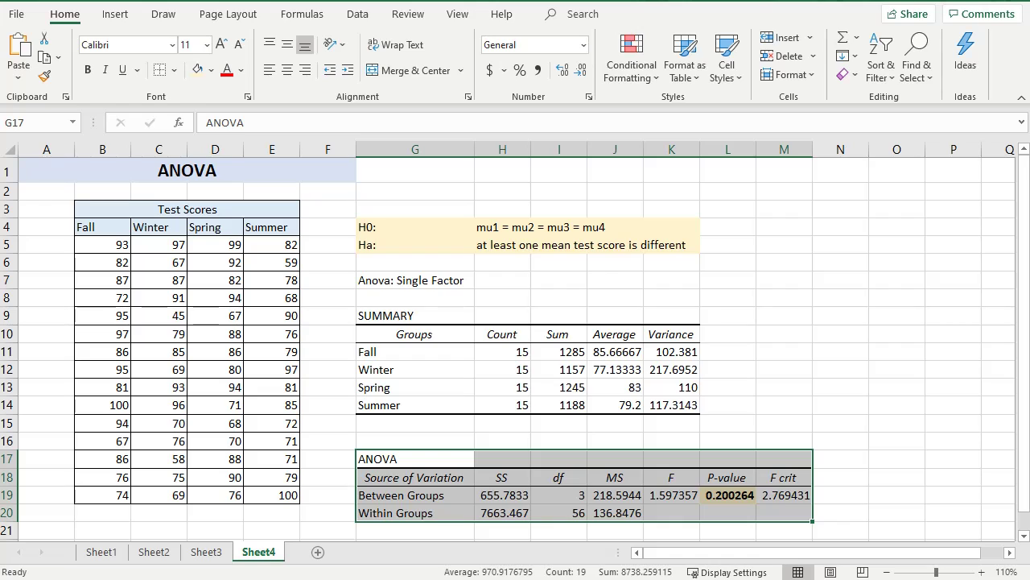
{"action": "left_click", "coordinate": [39, 517]}
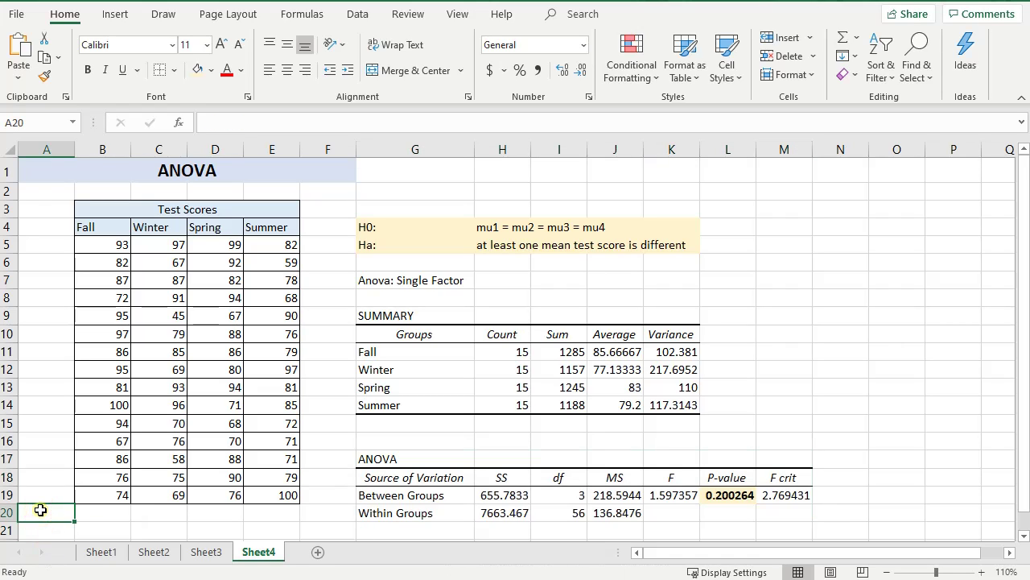
{"action": "type", "text": "Group"}
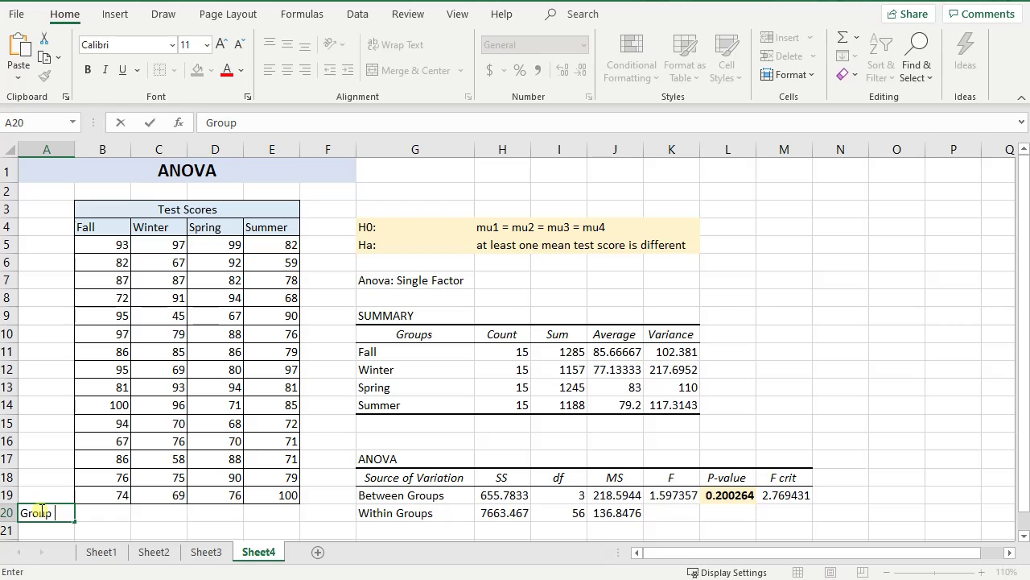
{"action": "type", "text": " X-bar"}
{"action": "key", "text": "Tab"}
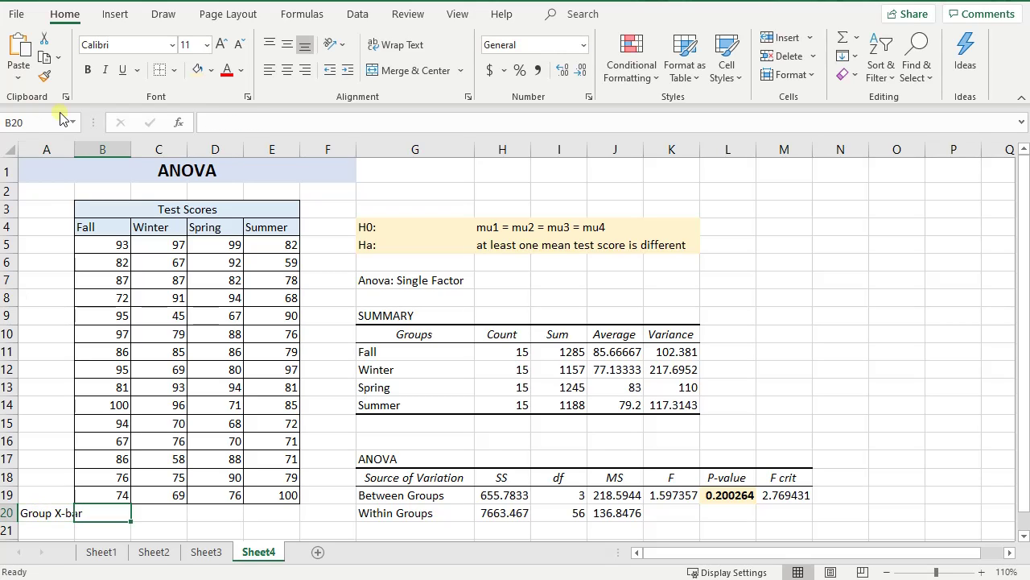
{"action": "double_click", "coordinate": [73, 150]}
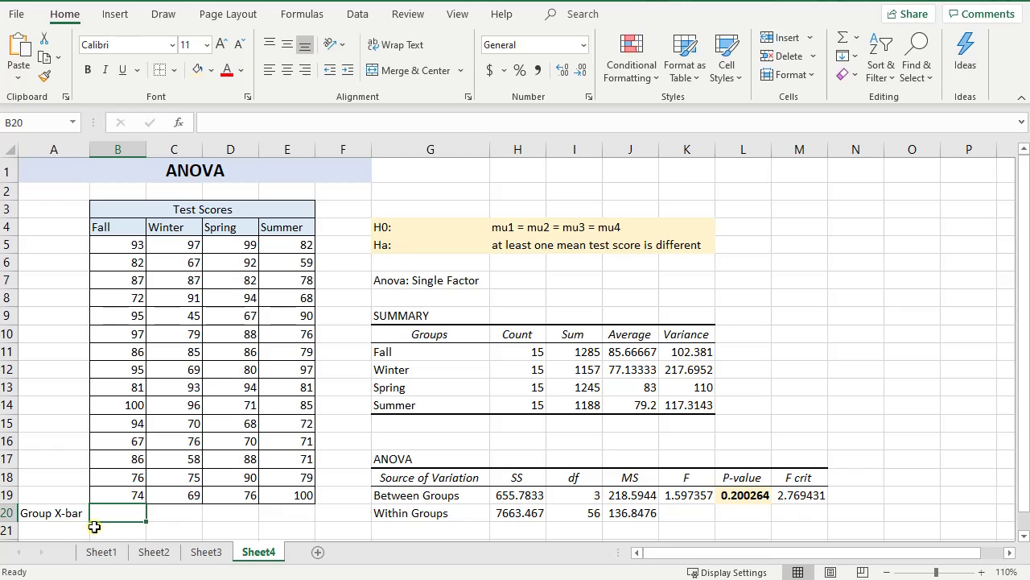
Average the Fall scores B5:B19 in cell B20 and copy the formula across to E20 for the other seasons
{"action": "type", "text": "=average"}
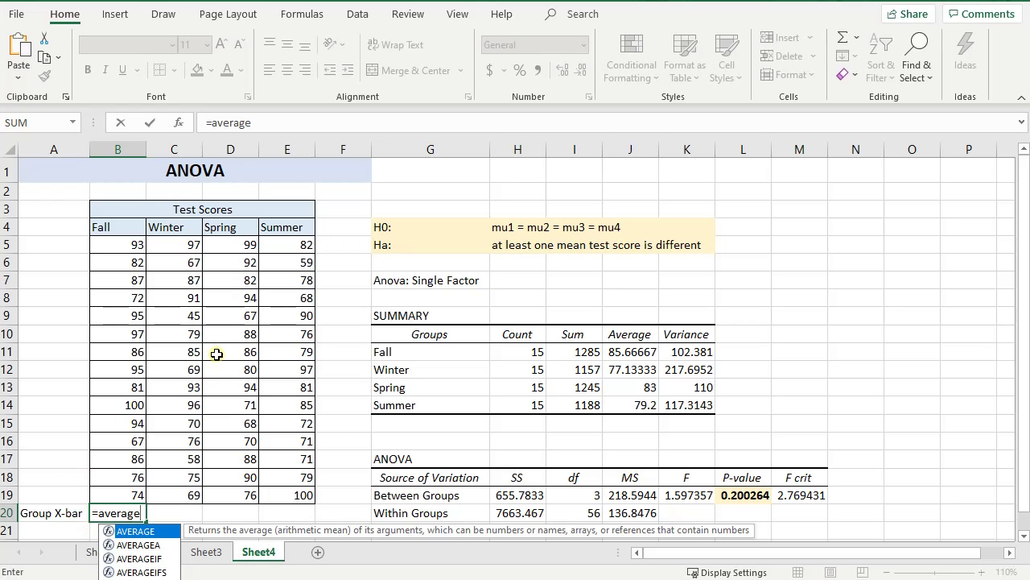
{"action": "type", "text": "("}
{"action": "left_click_drag", "start_coordinate": [92, 244], "coordinate": [108, 500]}
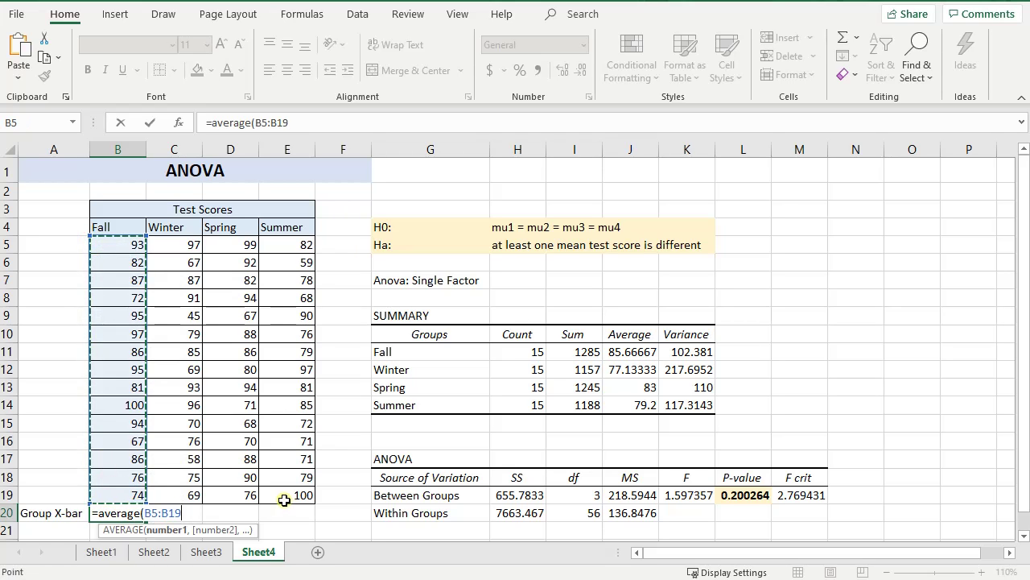
{"action": "key", "text": "Return"}
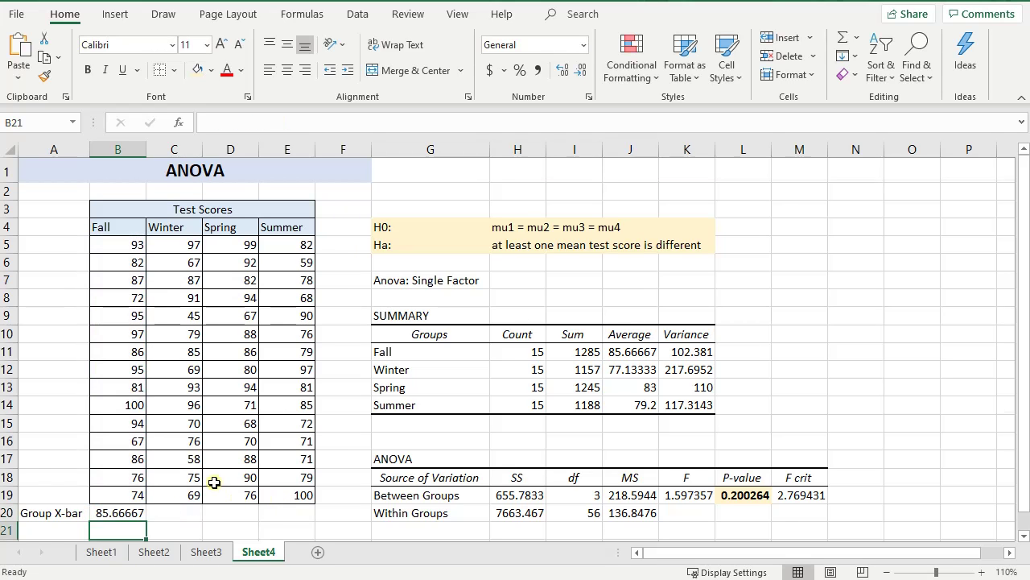
{"action": "scroll", "coordinate": [214, 481], "scroll_direction": "down", "scroll_amount": 1}
{"action": "left_click", "coordinate": [119, 455]}
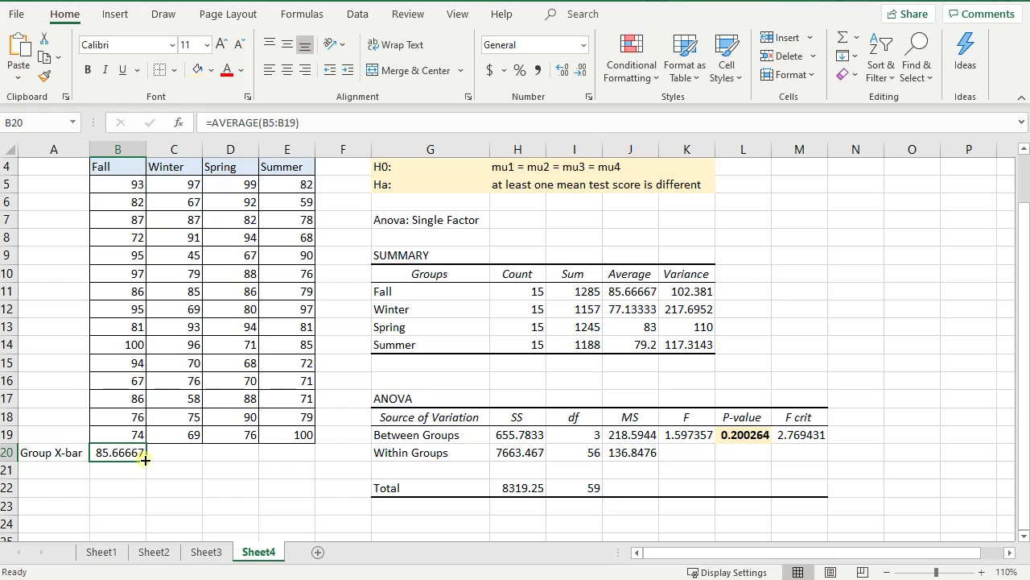
{"action": "left_click_drag", "start_coordinate": [145, 459], "coordinate": [295, 459]}
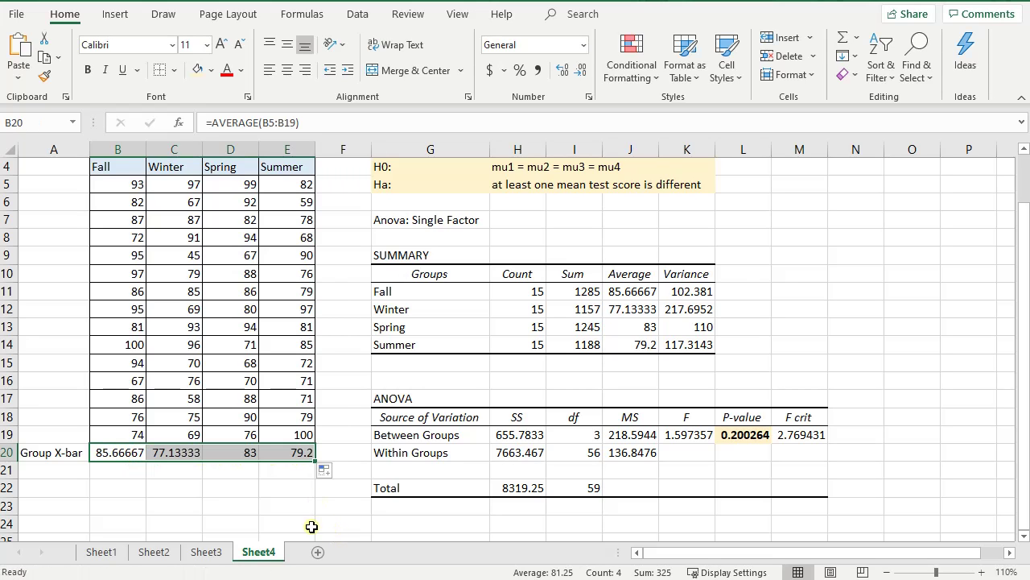
{"action": "scroll", "coordinate": [172, 478], "scroll_direction": "up", "scroll_amount": 1}
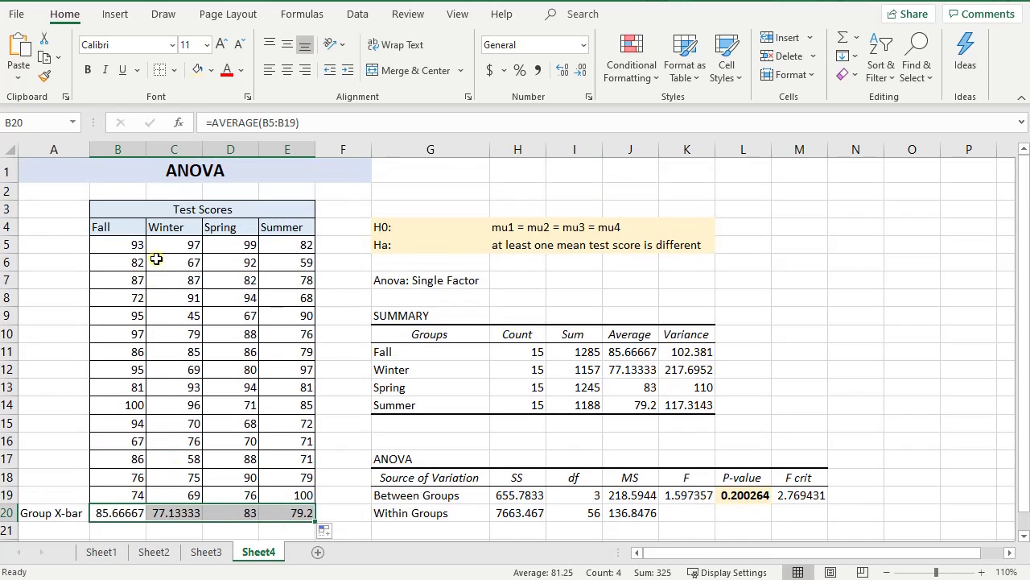
Review the four seasonal group means in row 20 against the null hypothesis in H4
{"action": "left_click", "coordinate": [113, 512]}
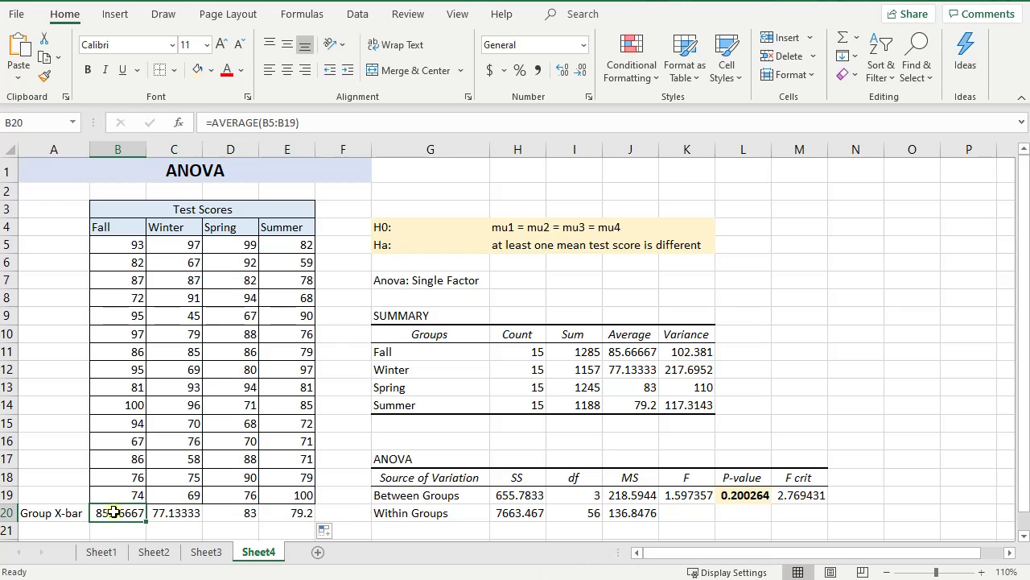
{"action": "left_click", "coordinate": [173, 512]}
{"action": "left_click", "coordinate": [233, 512]}
{"action": "left_click", "coordinate": [290, 512]}
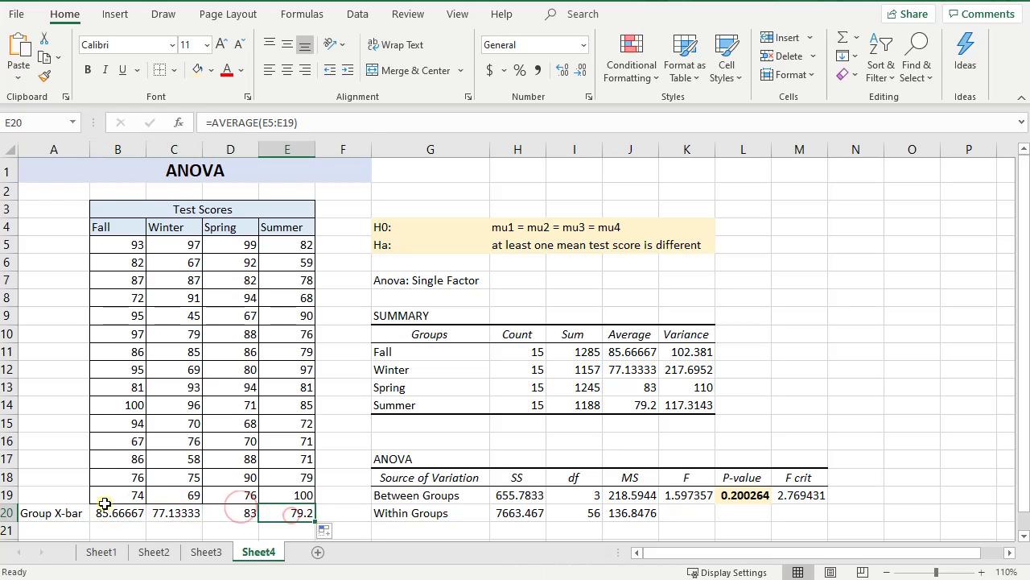
{"action": "left_click", "coordinate": [101, 512]}
{"action": "left_click", "coordinate": [70, 512]}
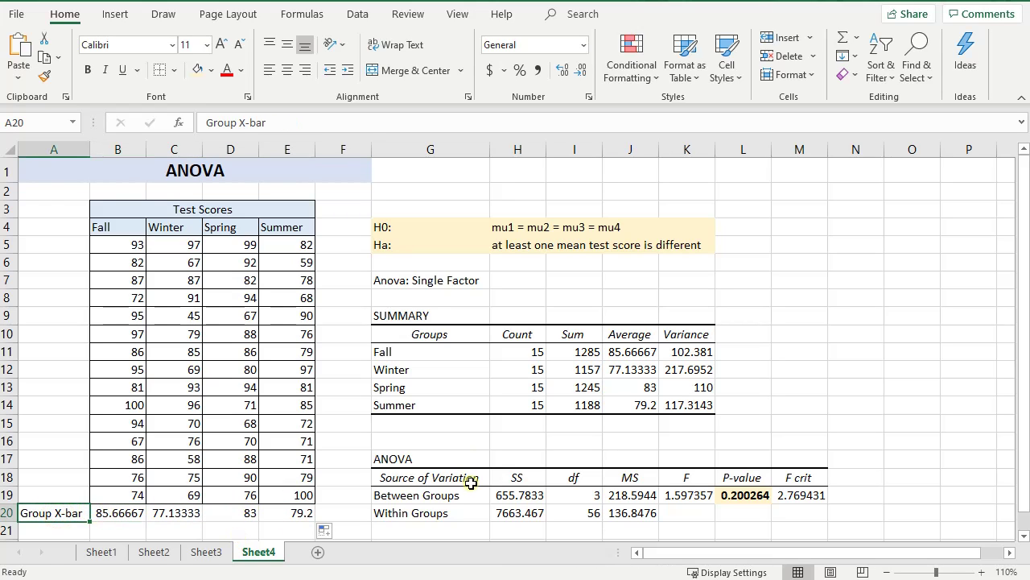
{"action": "left_click", "coordinate": [531, 233]}
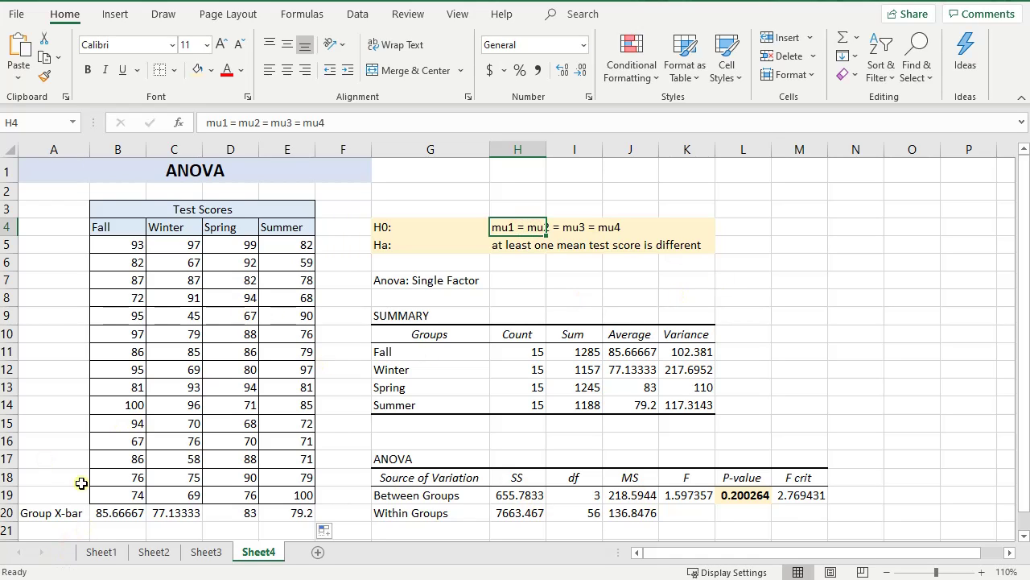
Fill the Group X-bar row, A20:E20, with the same light gold as the hypotheses and set its font color to automatic black
{"action": "left_click_drag", "start_coordinate": [127, 513], "coordinate": [296, 520]}
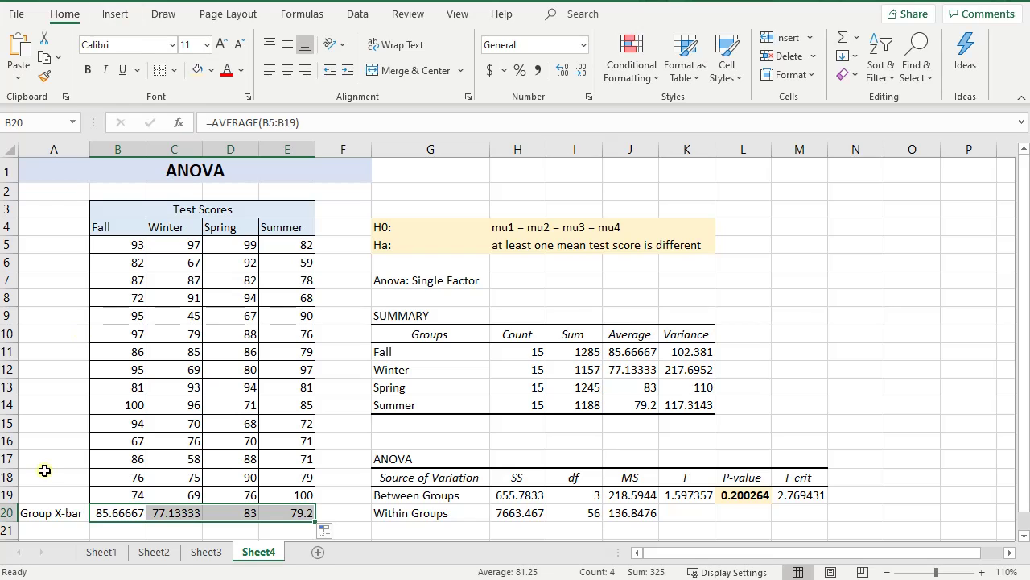
{"action": "left_click", "coordinate": [53, 512], "text": "shift"}
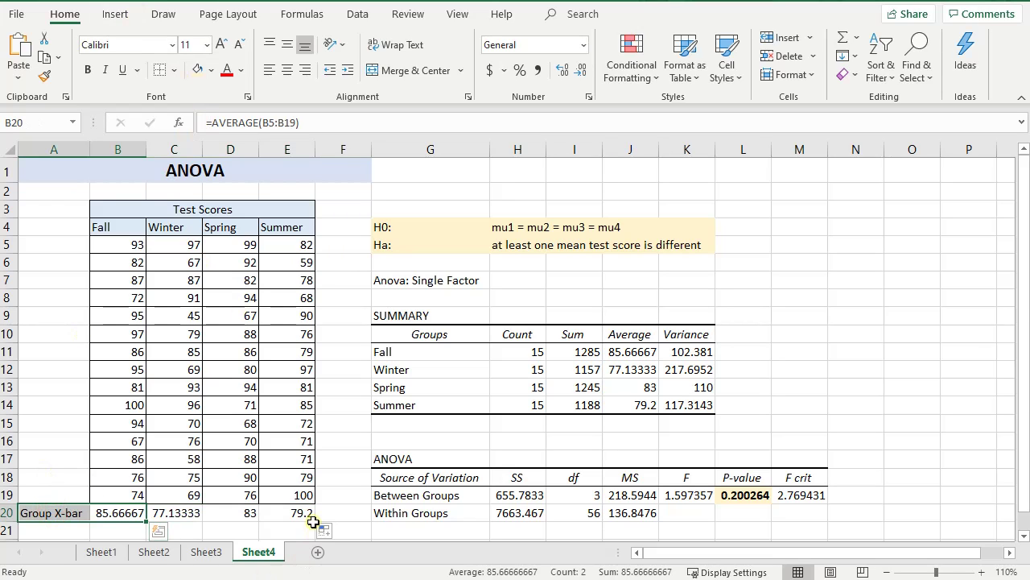
{"action": "left_click_drag", "start_coordinate": [306, 517], "coordinate": [58, 515]}
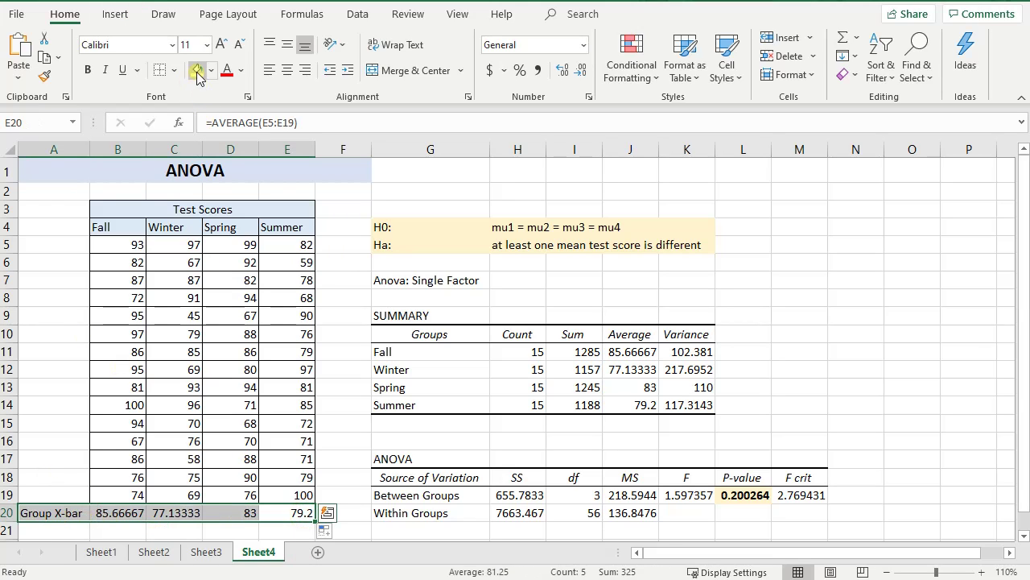
{"action": "left_click", "coordinate": [227, 70]}
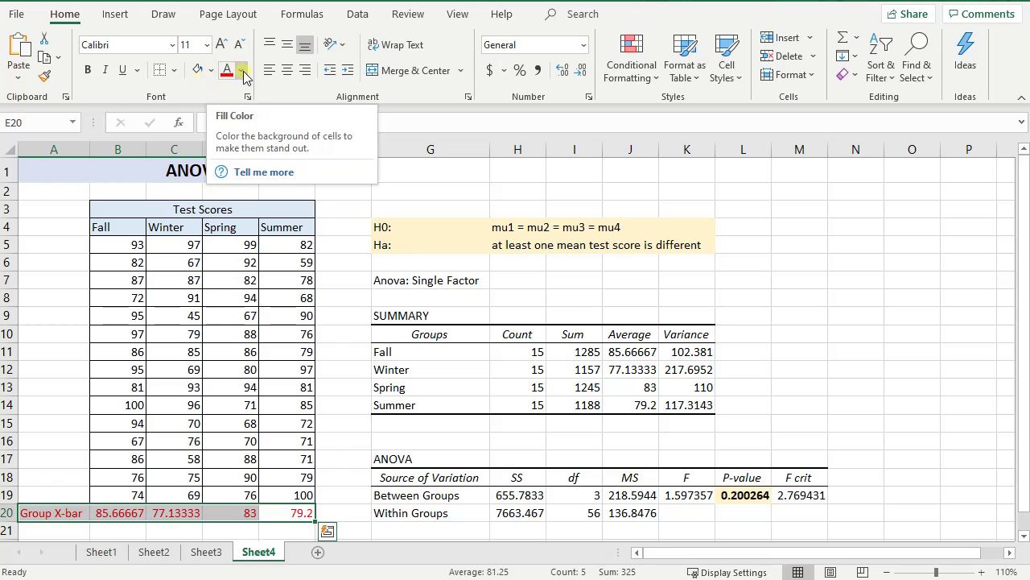
{"action": "left_click", "coordinate": [241, 70]}
{"action": "left_click", "coordinate": [242, 92]}
{"action": "left_click", "coordinate": [211, 70]}
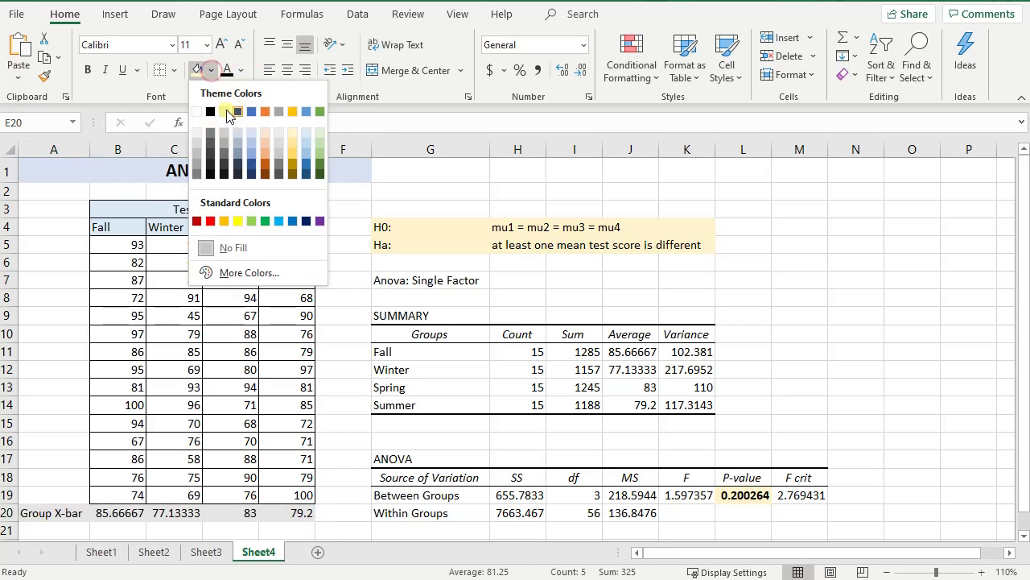
{"action": "left_click", "coordinate": [300, 132]}
{"action": "left_click", "coordinate": [305, 477]}
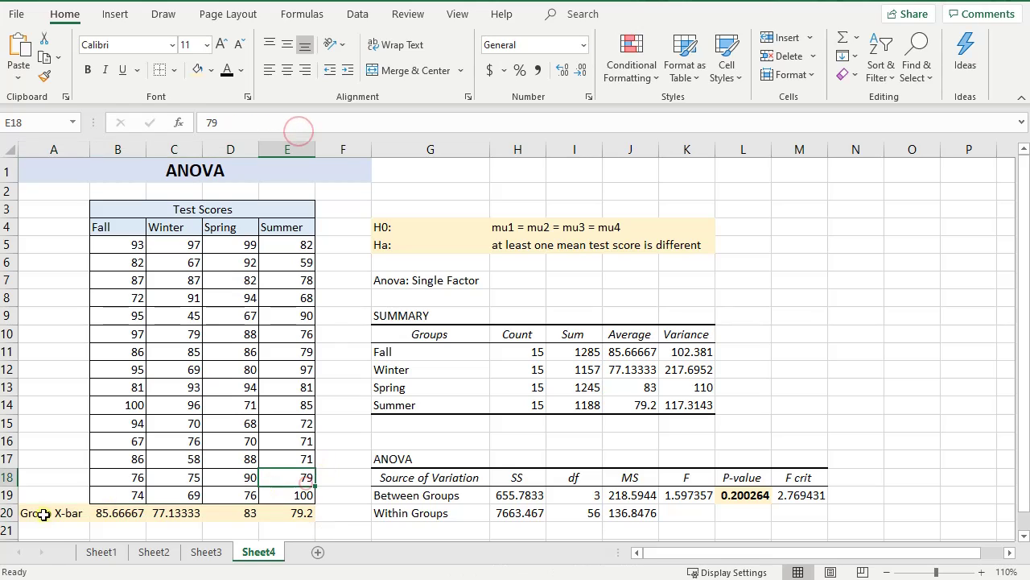
Label cell A21 "Total X-bar" and average all the test scores B5:E19 in cell B21
{"action": "left_click", "coordinate": [47, 534]}
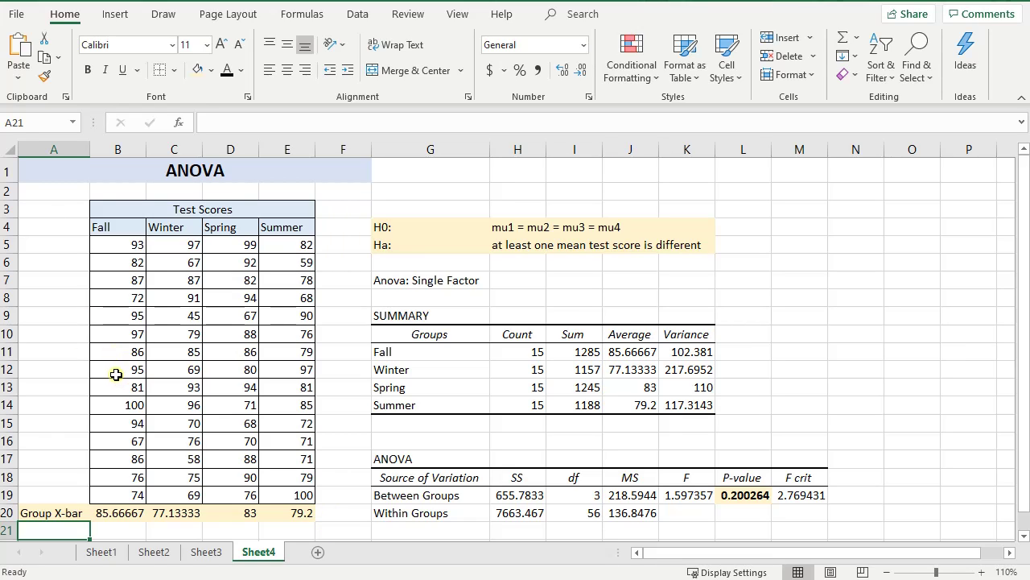
{"action": "type", "text": "Total X-bar"}
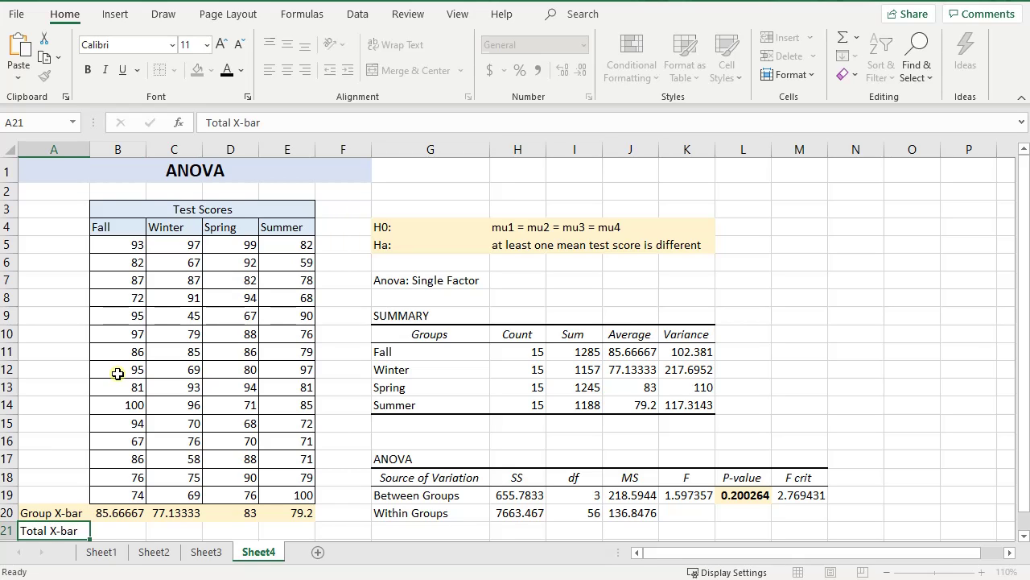
{"action": "key", "text": "Right"}
{"action": "type", "text": "=aber"}
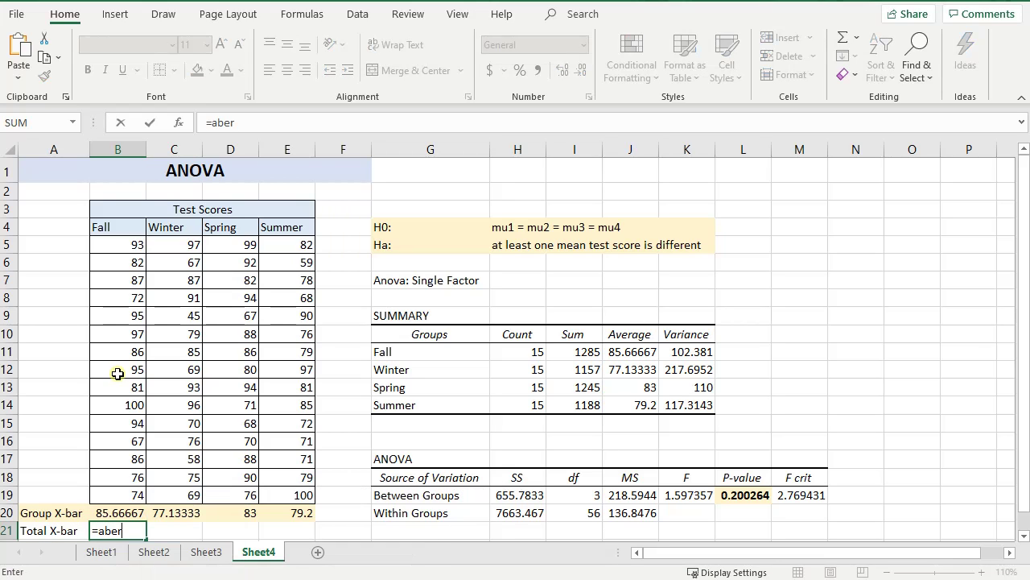
{"action": "key", "text": "BackSpace"}
{"action": "key", "text": "BackSpace"}
{"action": "key", "text": "BackSpace"}
{"action": "type", "text": "verag"}
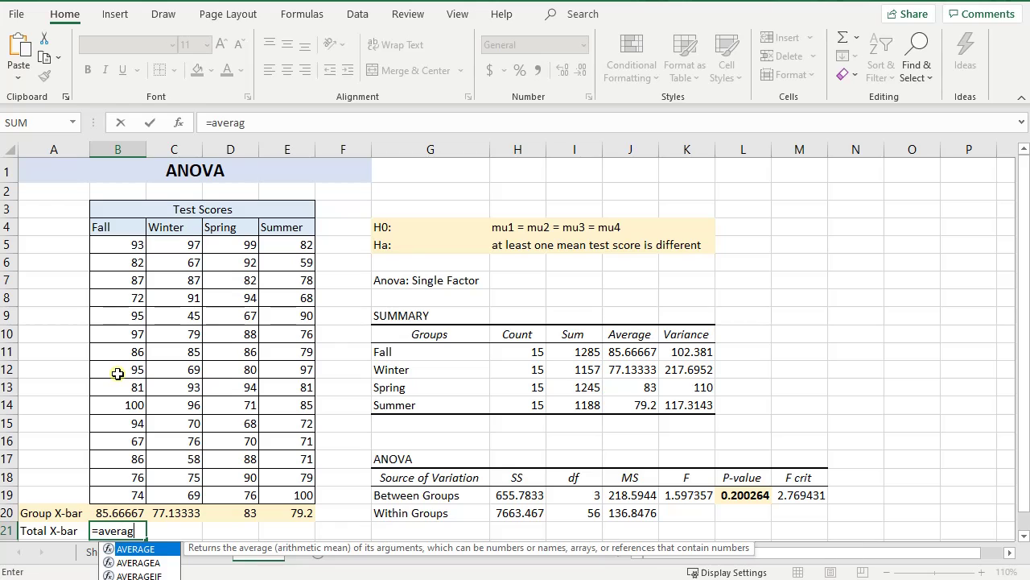
{"action": "type", "text": "e("}
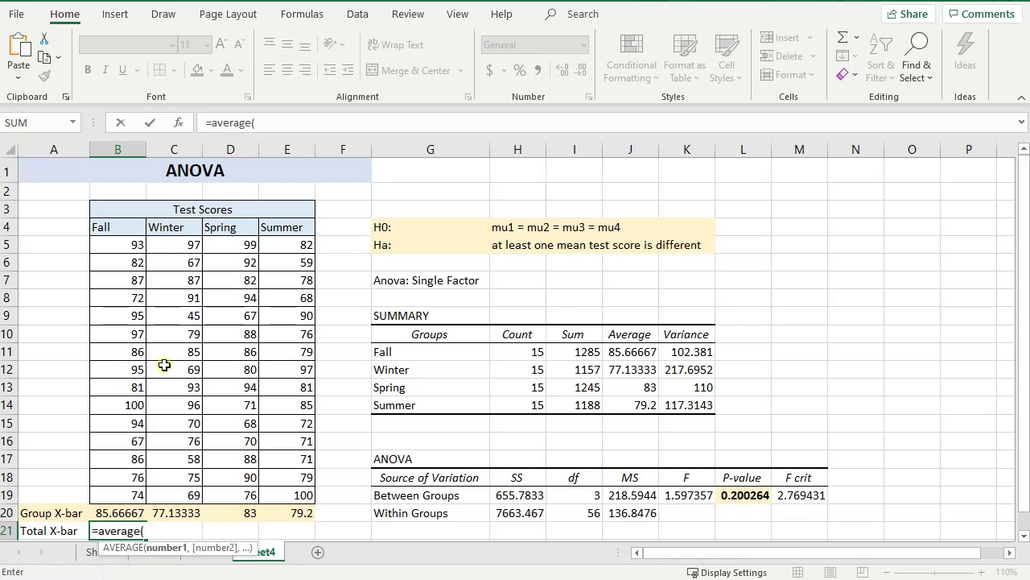
{"action": "left_click_drag", "start_coordinate": [133, 242], "coordinate": [274, 494]}
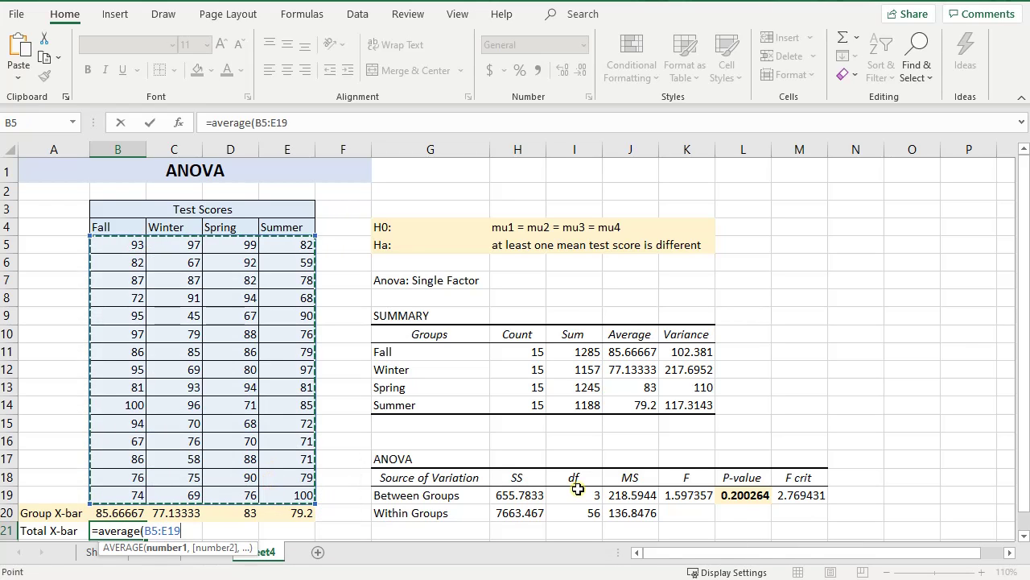
{"action": "type", "text": ")"}
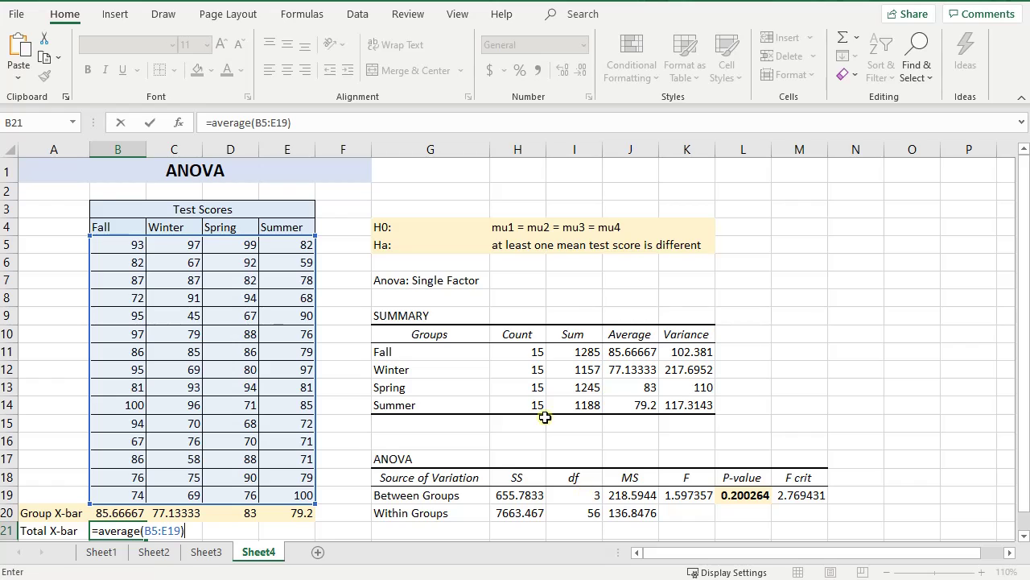
{"action": "scroll", "coordinate": [244, 436], "scroll_direction": "down", "scroll_amount": 1}
{"action": "key", "text": "Return"}
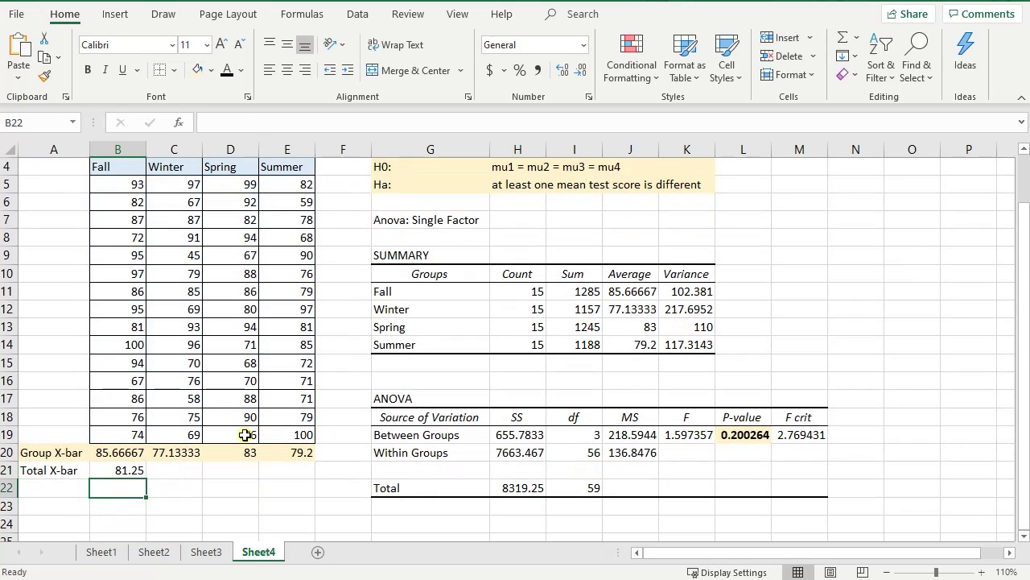
Fill the Total X-bar label and value, A21:B21, with light blue
{"action": "left_click_drag", "start_coordinate": [113, 471], "coordinate": [23, 466]}
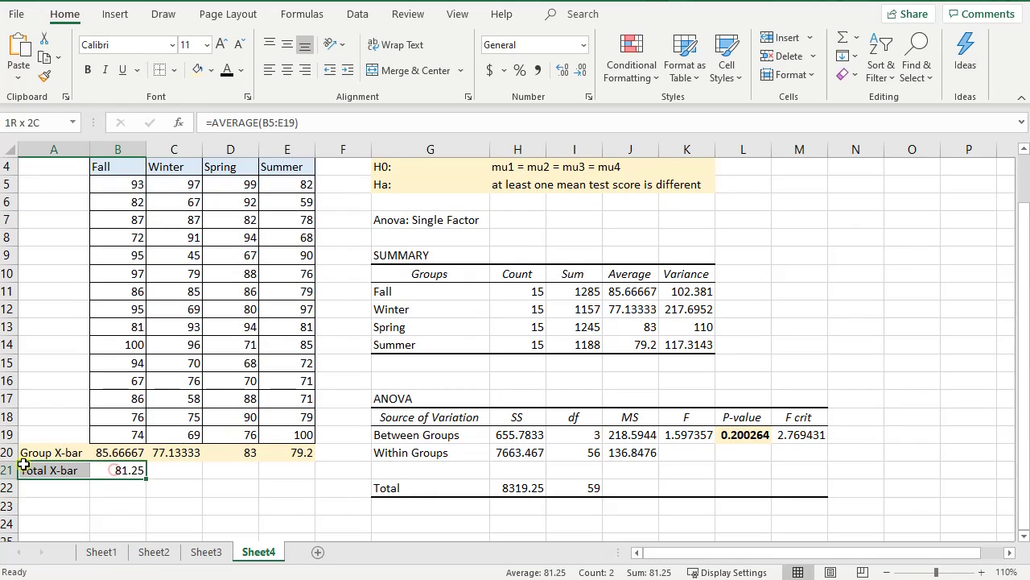
{"action": "left_click", "coordinate": [211, 70]}
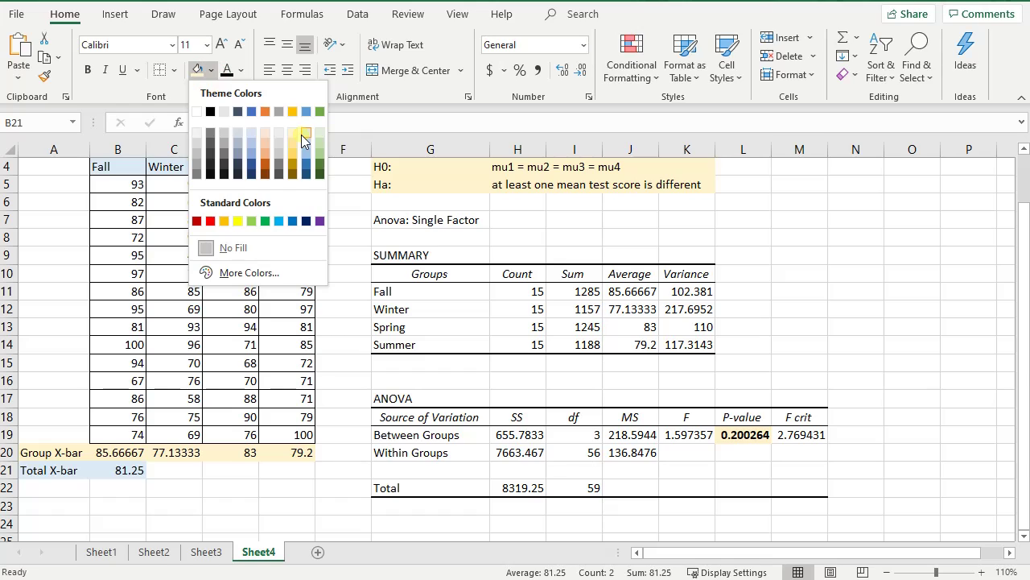
{"action": "left_click", "coordinate": [301, 135]}
{"action": "left_click", "coordinate": [253, 496]}
Label cell A22 "Group n" for the number of scores in each group
{"action": "left_click", "coordinate": [67, 487]}
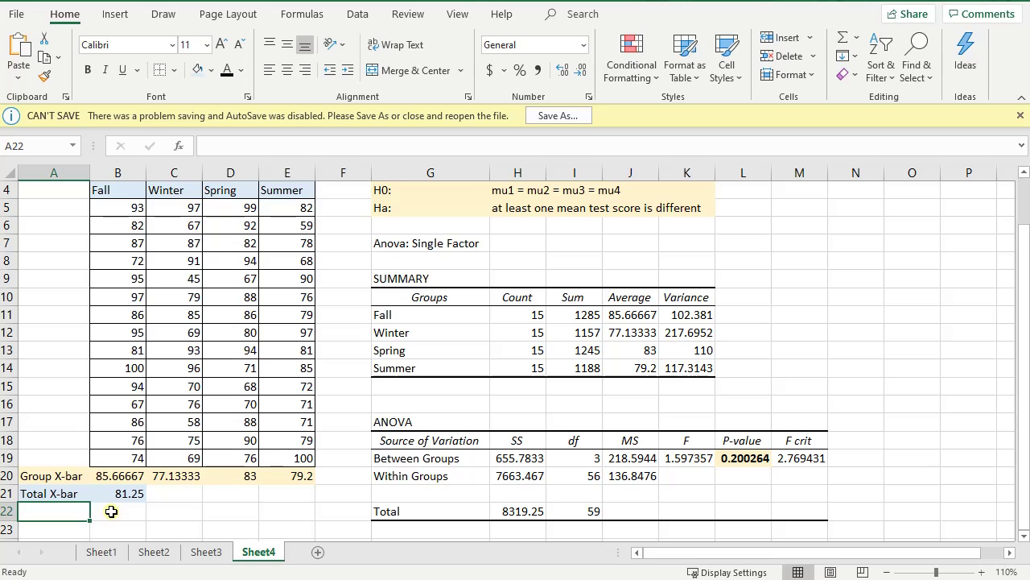
{"action": "type", "text": "Count"}
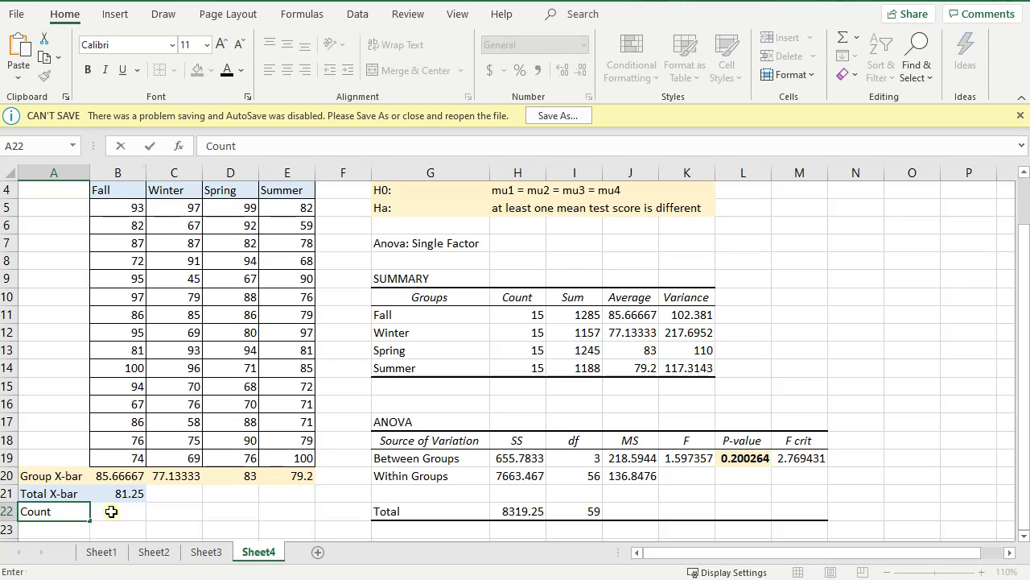
{"action": "key", "text": "Right"}
{"action": "key", "text": "Left"}
{"action": "type", "text": "Ngr"}
{"action": "key", "text": "BackSpace"}
{"action": "key", "text": "BackSpace"}
{"action": "key", "text": "BackSpace"}
{"action": "type", "text": "Group n"}
Count the Fall scores with =COUNT(B5:B19) in cell B22 and copy the formula across to E22
{"action": "key", "text": "Right"}
{"action": "type", "text": "=count("}
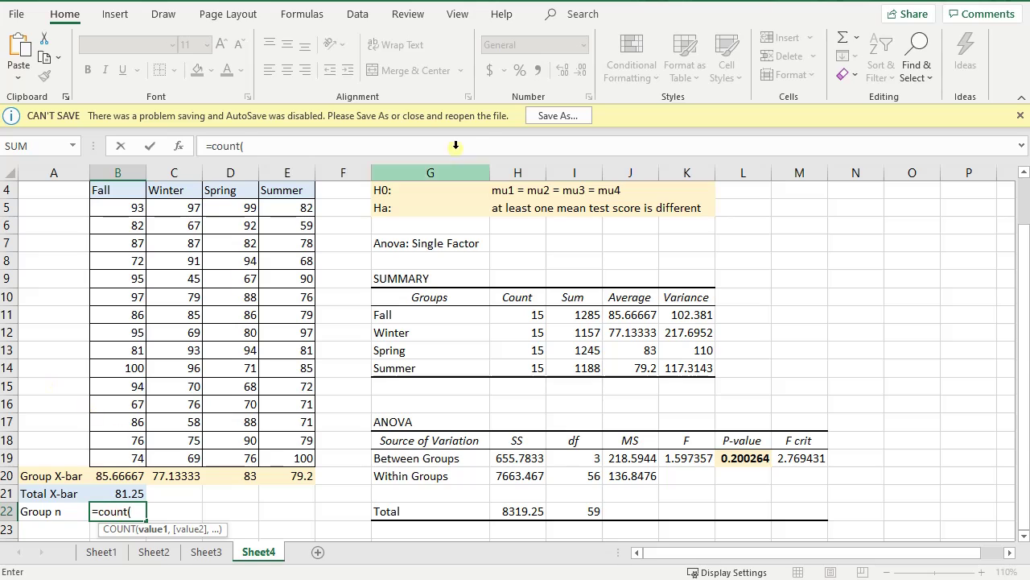
{"action": "left_click_drag", "start_coordinate": [115, 207], "coordinate": [133, 456]}
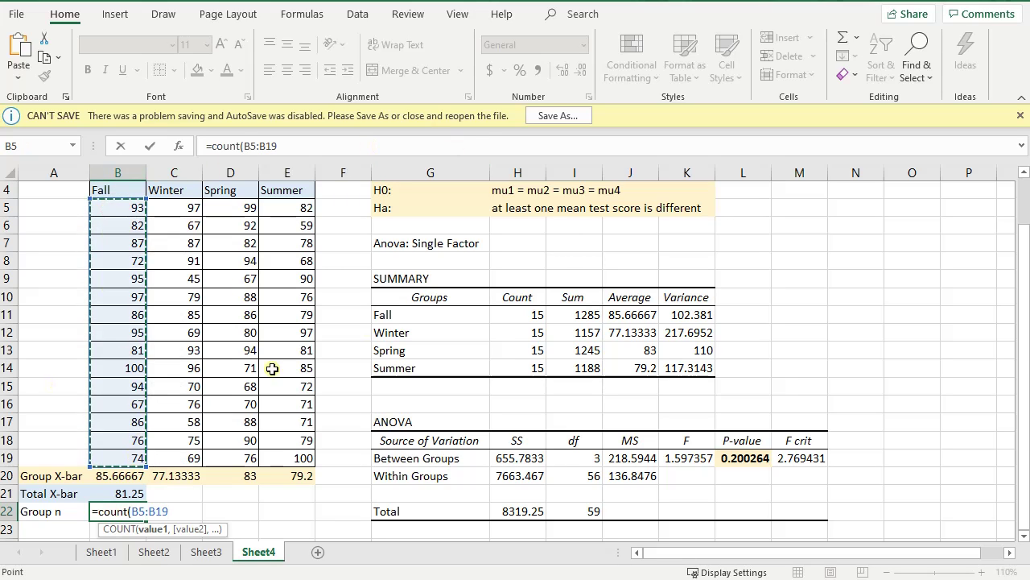
{"action": "type", "text": ")"}
{"action": "key", "text": "Return"}
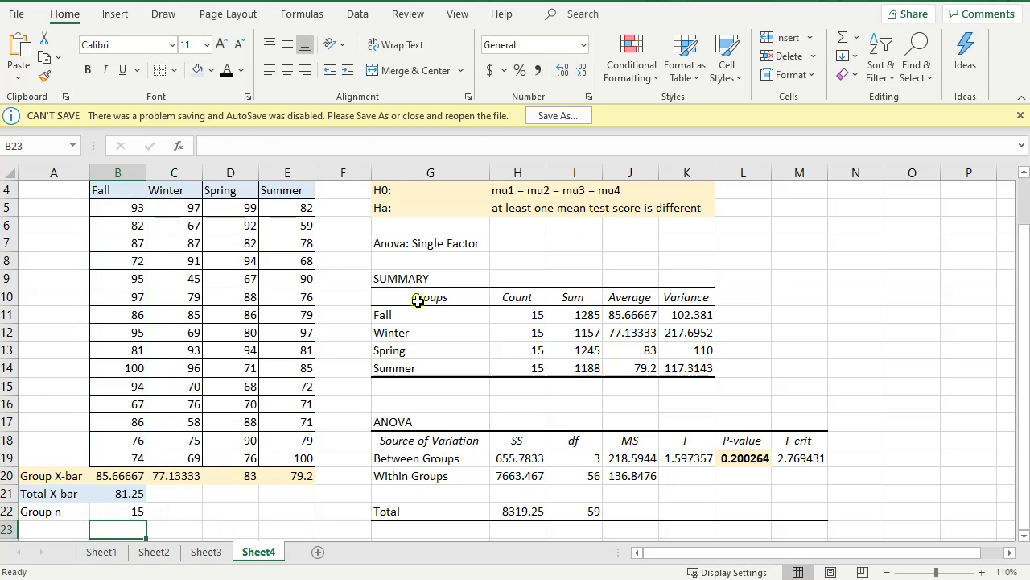
{"action": "left_click", "coordinate": [125, 515]}
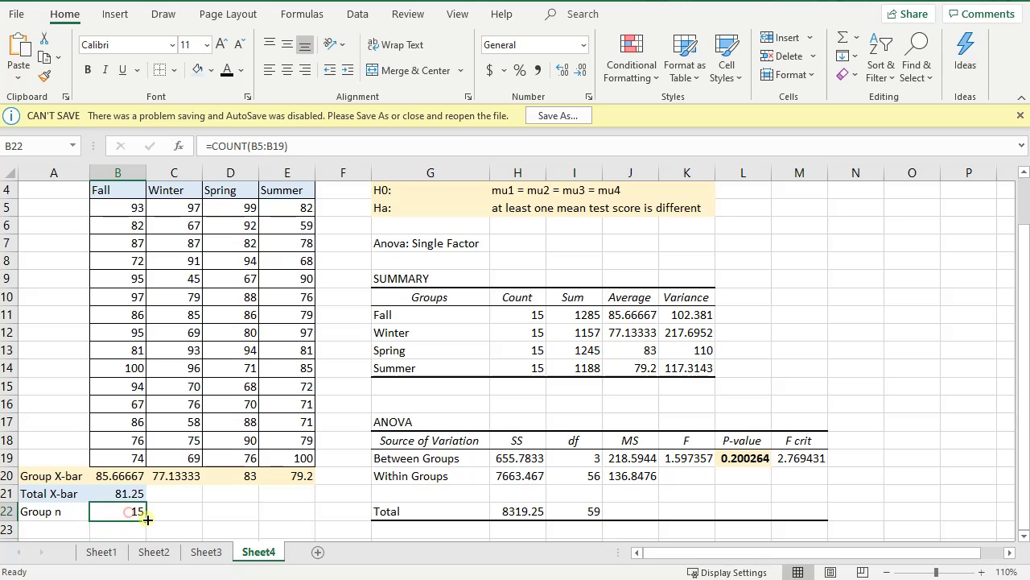
{"action": "left_click_drag", "start_coordinate": [147, 520], "coordinate": [299, 523]}
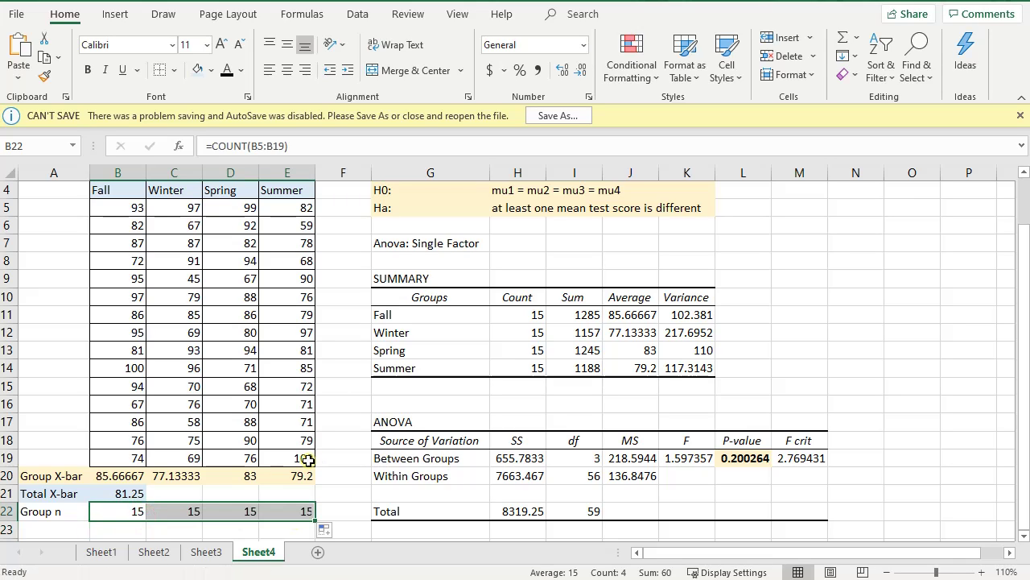
Label cell A23 "SSB" for the between-groups sum of squares
{"action": "left_click", "coordinate": [71, 530]}
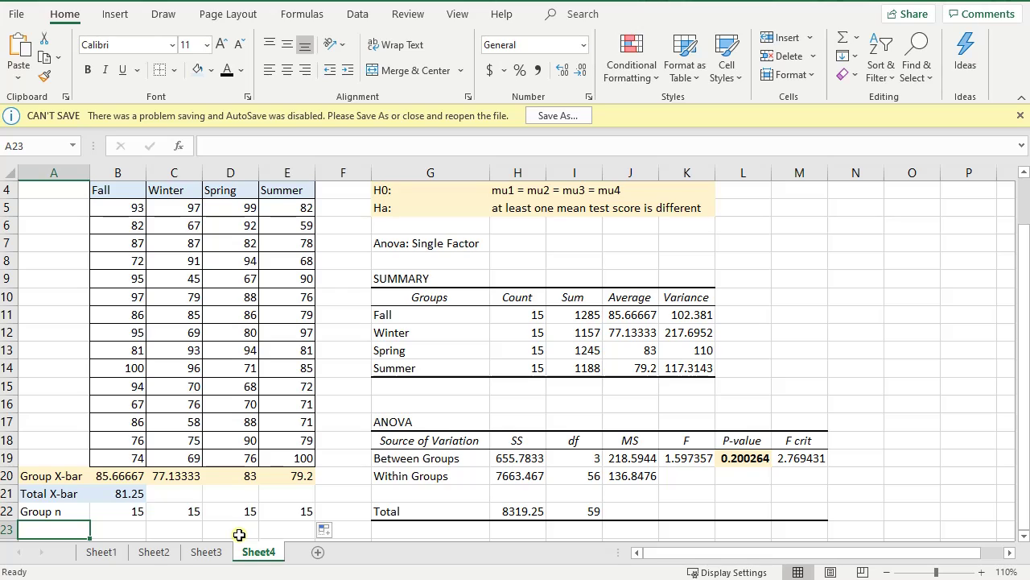
{"action": "type", "text": "SS"}
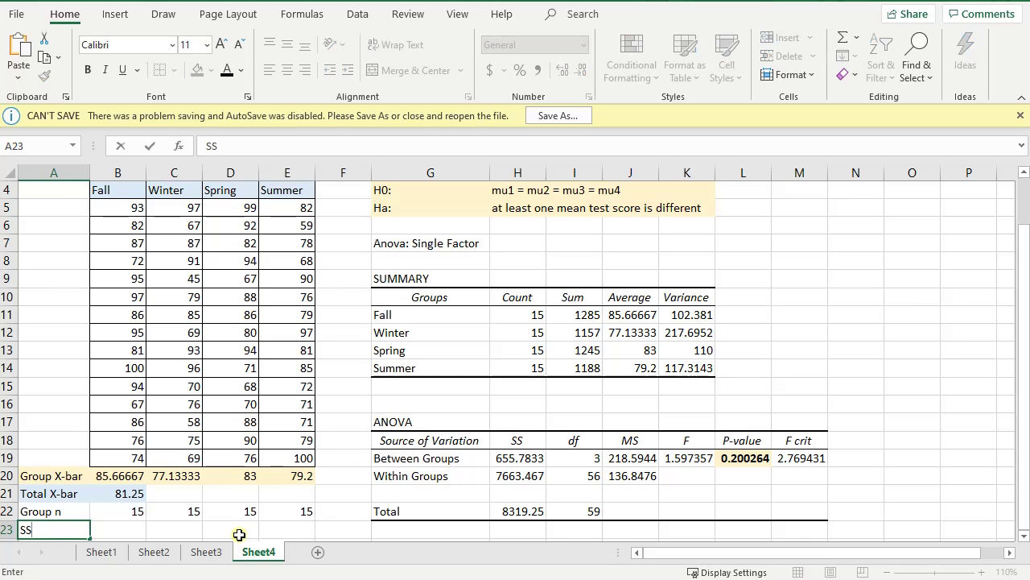
{"action": "type", "text": "W"}
{"action": "left_click", "coordinate": [524, 457]}
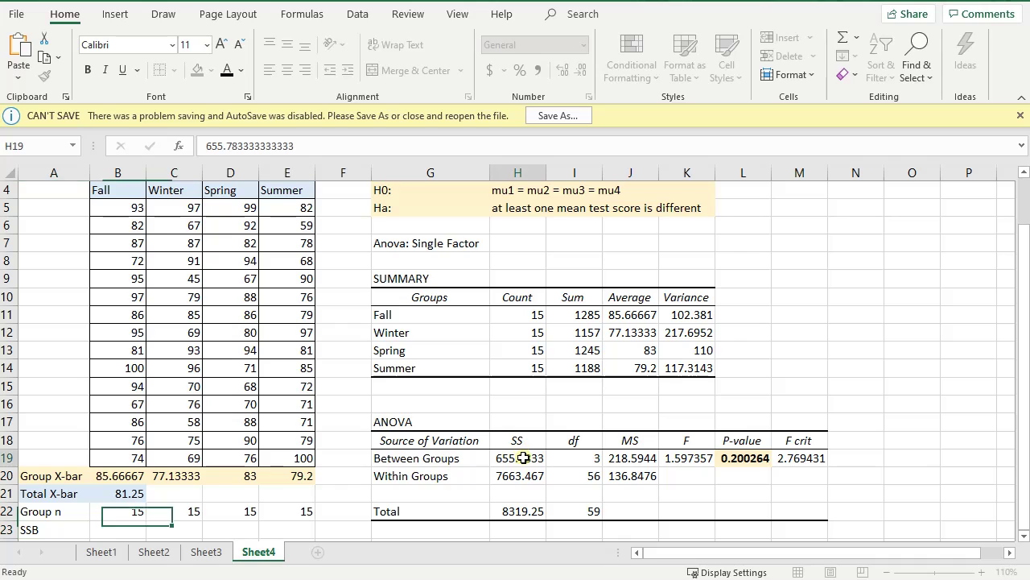
Calculate the Fall group's SSB term in cell B23 with =B22*(B20-B21)^2
{"action": "left_click", "coordinate": [113, 529]}
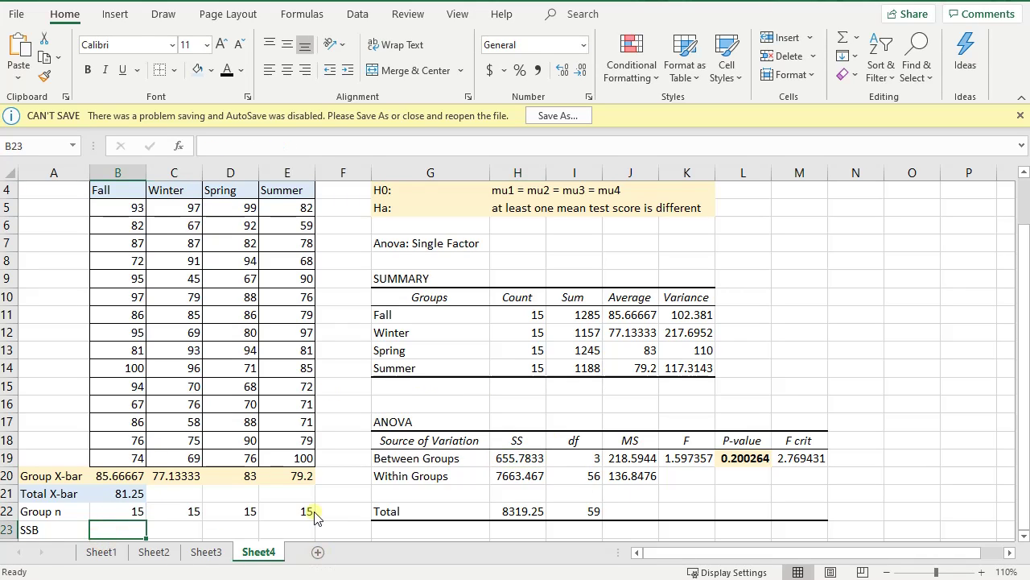
{"action": "type", "text": "="}
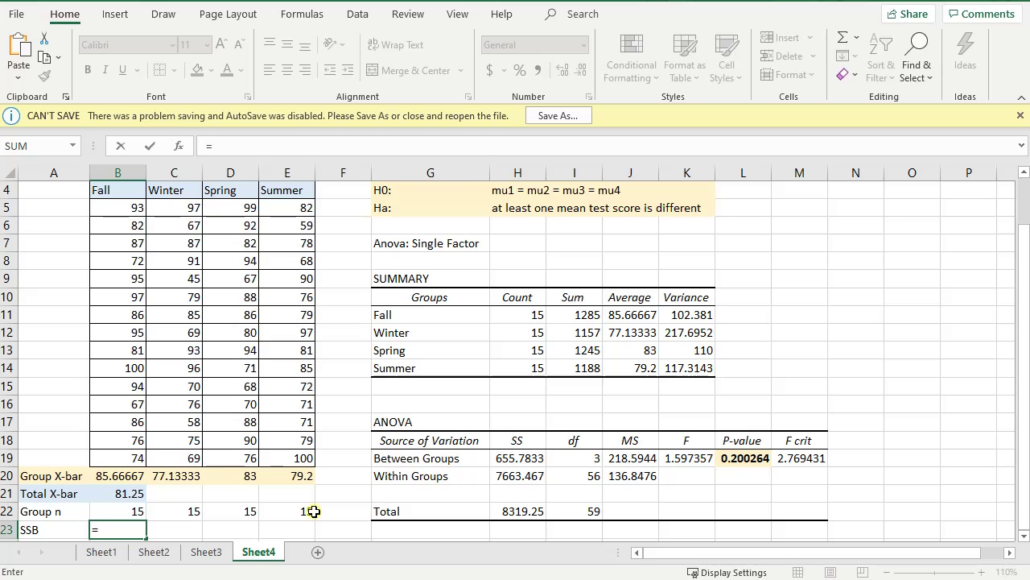
{"action": "left_click", "coordinate": [135, 511]}
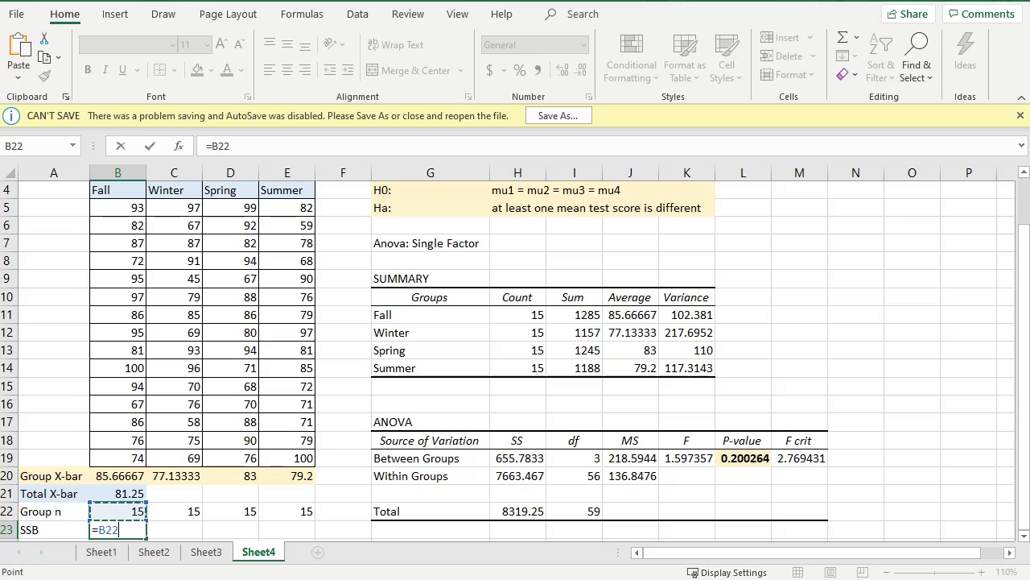
{"action": "type", "text": "*("}
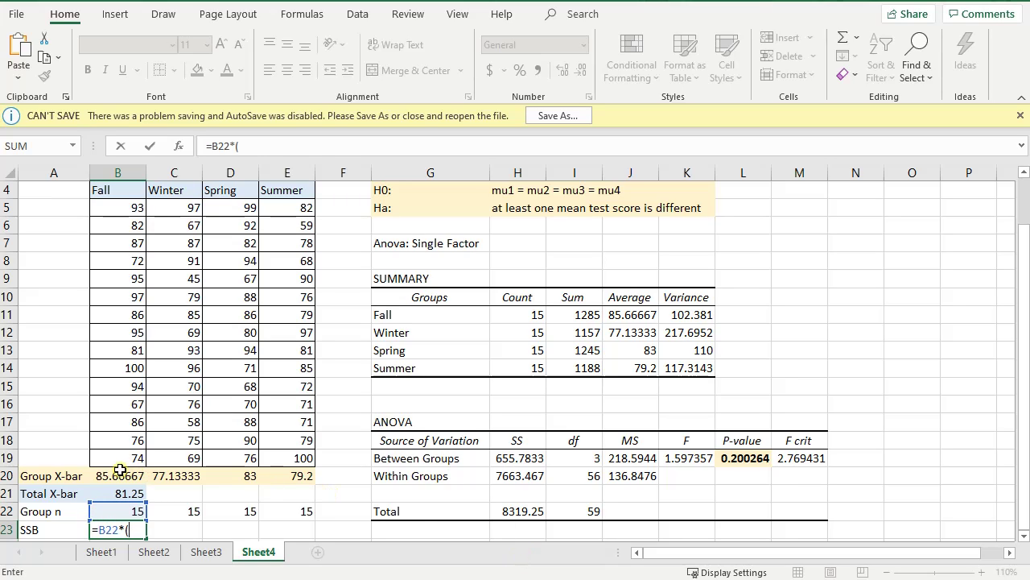
{"action": "left_click", "coordinate": [119, 470]}
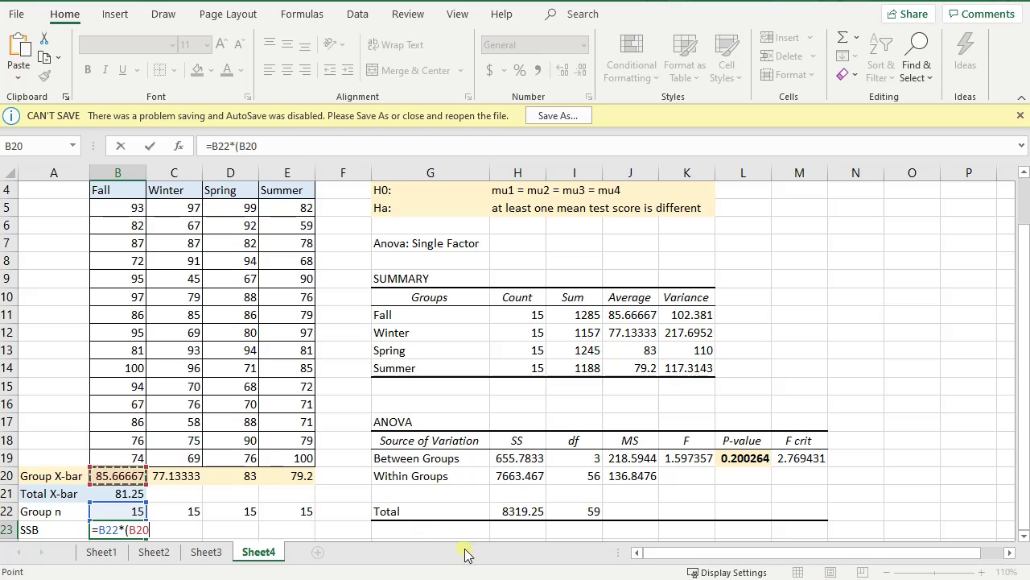
{"action": "type", "text": "-"}
{"action": "left_click", "coordinate": [133, 490]}
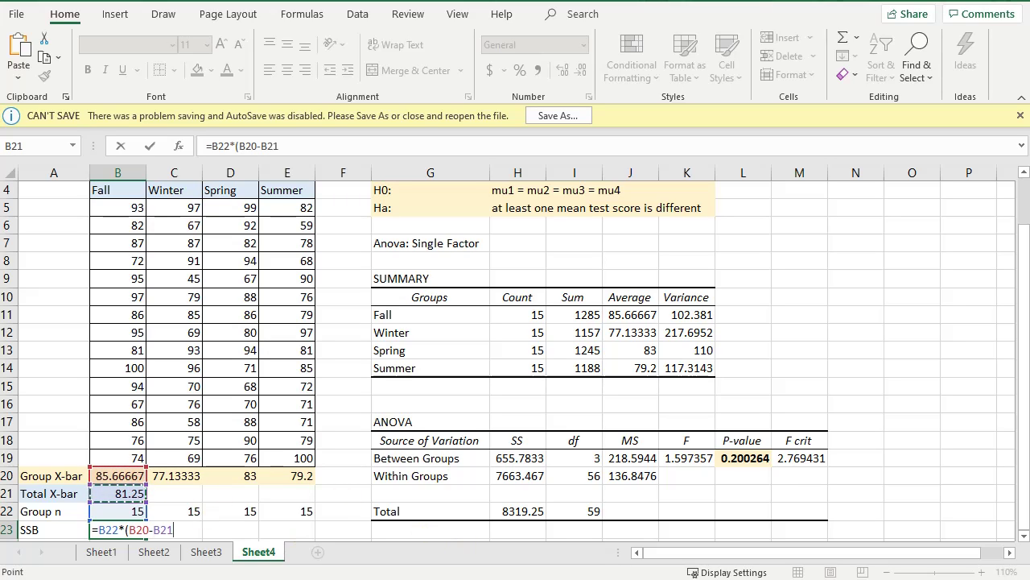
{"action": "type", "text": ")^2"}
{"action": "scroll", "coordinate": [41, 432], "scroll_direction": "down", "scroll_amount": 1}
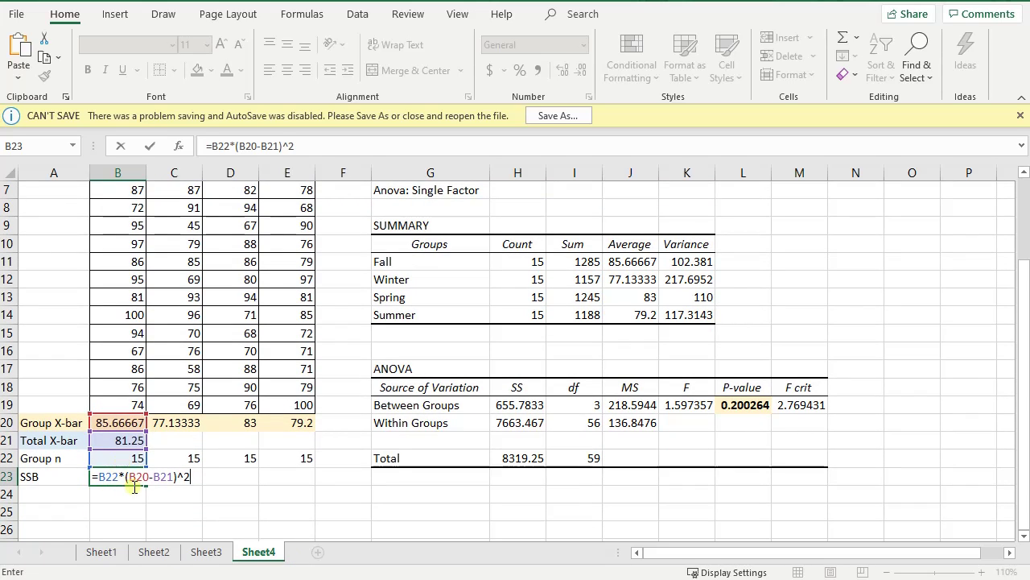
{"action": "left_click", "coordinate": [132, 476]}
{"action": "key", "text": "Return"}
Calculate the Winter group's SSB term in cell C23 with =C22*(C20-B21)^2
{"action": "left_click", "coordinate": [174, 478]}
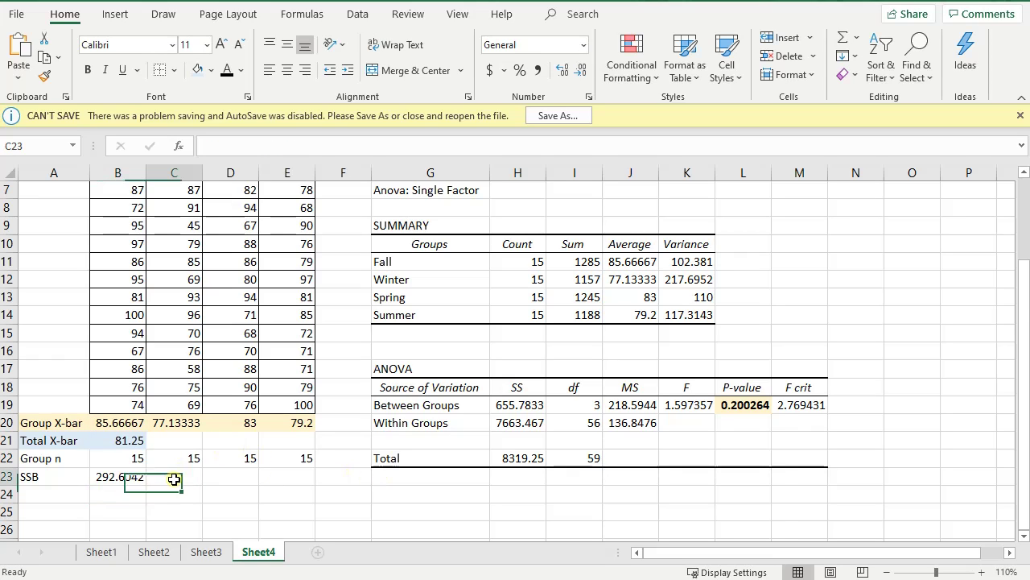
{"action": "type", "text": "="}
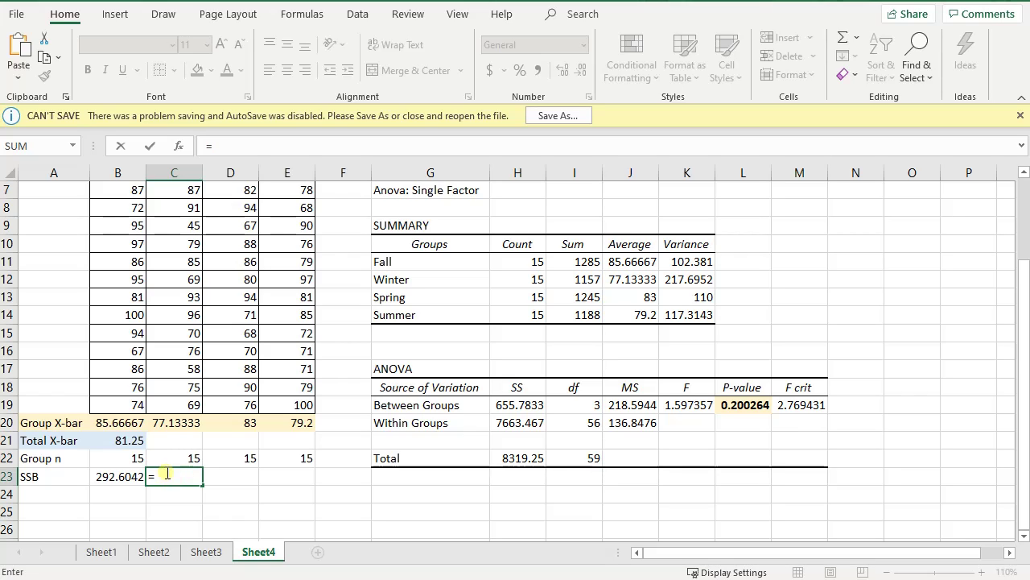
{"action": "left_click", "coordinate": [166, 456]}
{"action": "type", "text": "*("}
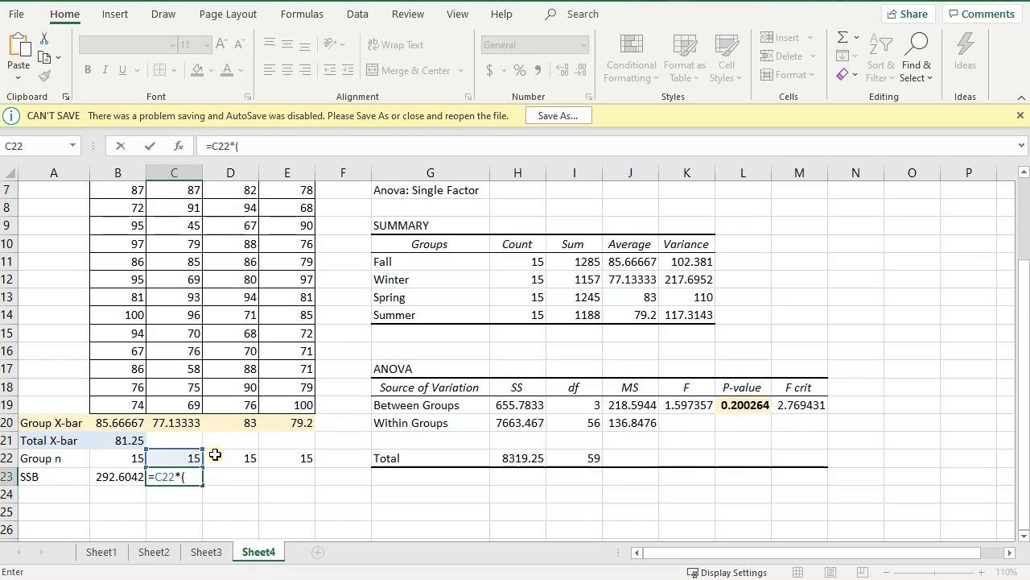
{"action": "left_click", "coordinate": [121, 422]}
{"action": "left_click", "coordinate": [173, 422]}
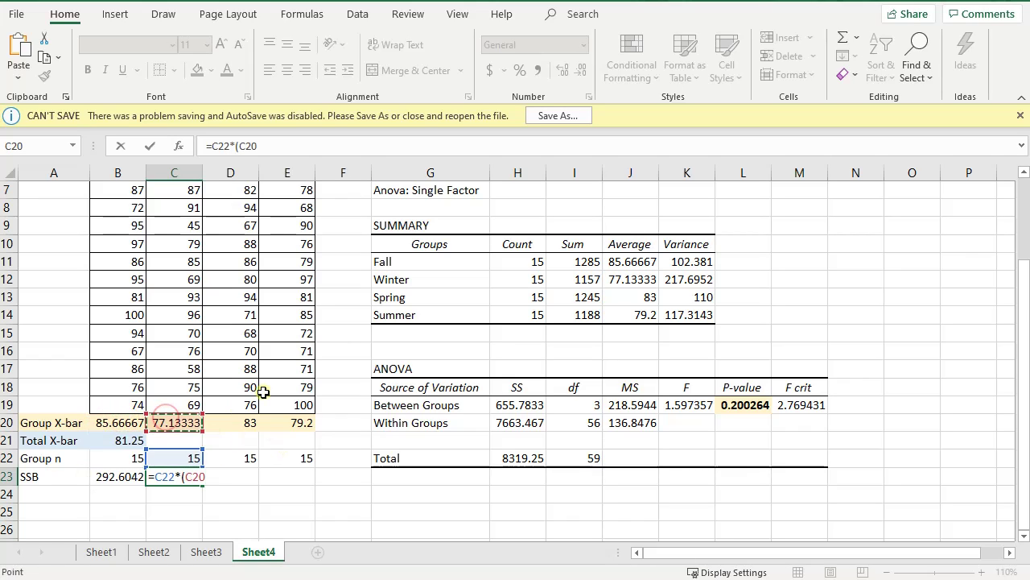
{"action": "type", "text": "-"}
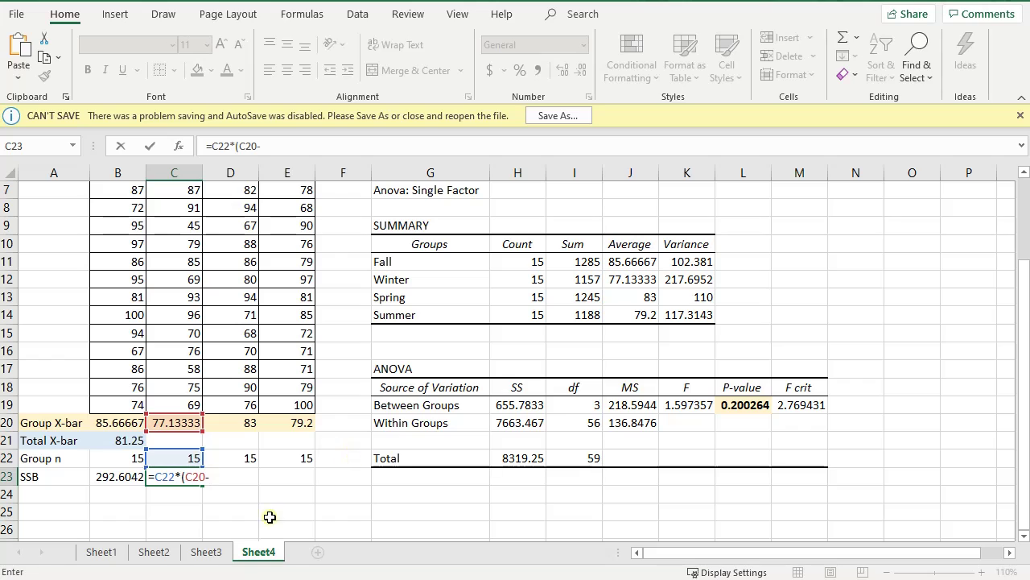
{"action": "left_click", "coordinate": [129, 440]}
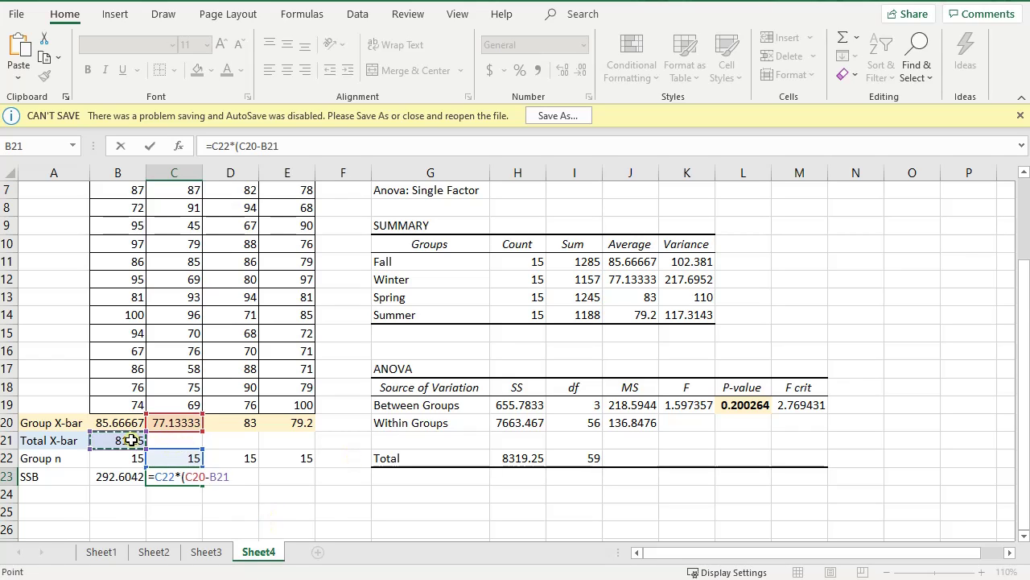
{"action": "type", "text": ")^2"}
{"action": "key", "text": "Return"}
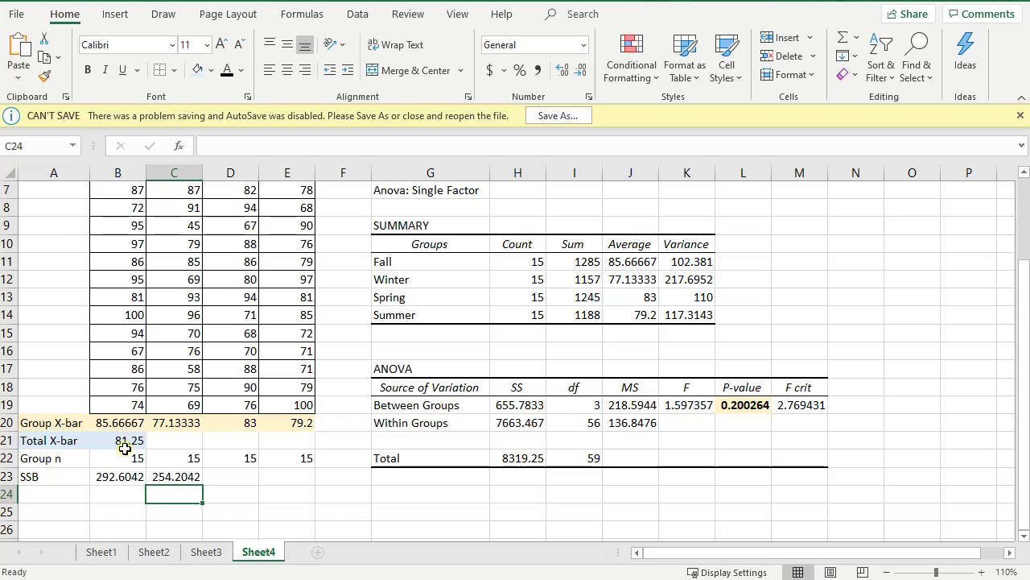
Calculate the Spring group's SSB term in cell D23 with =D22*(D20-B21)^2
{"action": "left_click", "coordinate": [249, 480]}
{"action": "type", "text": "="}
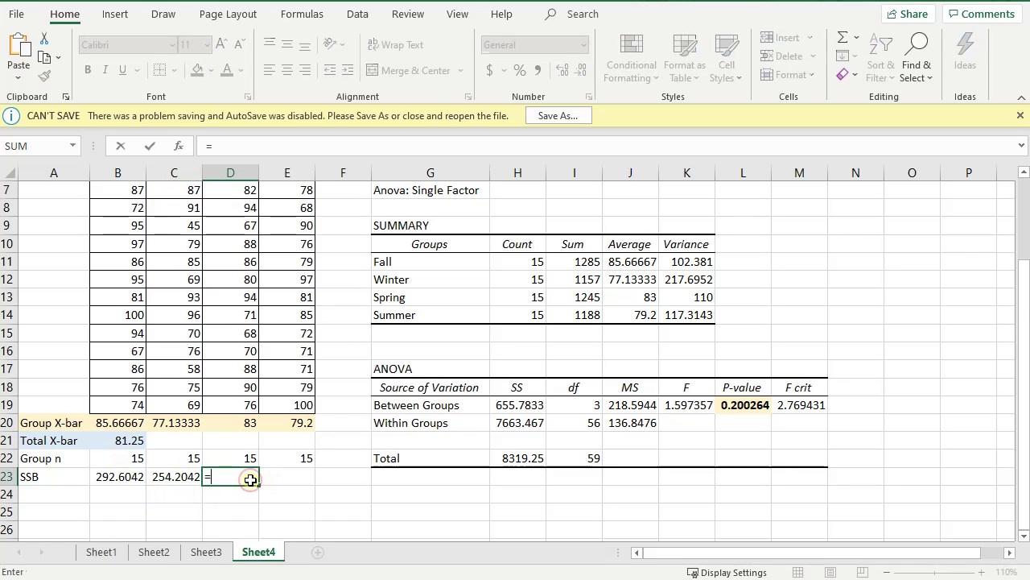
{"action": "left_click", "coordinate": [246, 461]}
{"action": "type", "text": "*"}
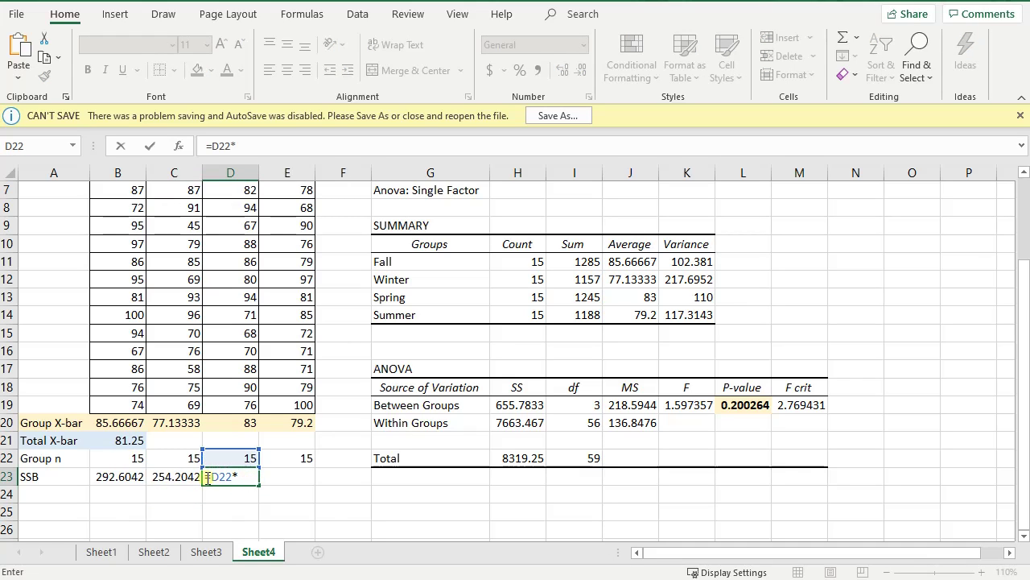
{"action": "type", "text": "("}
{"action": "left_click", "coordinate": [133, 442]}
{"action": "left_click", "coordinate": [251, 426]}
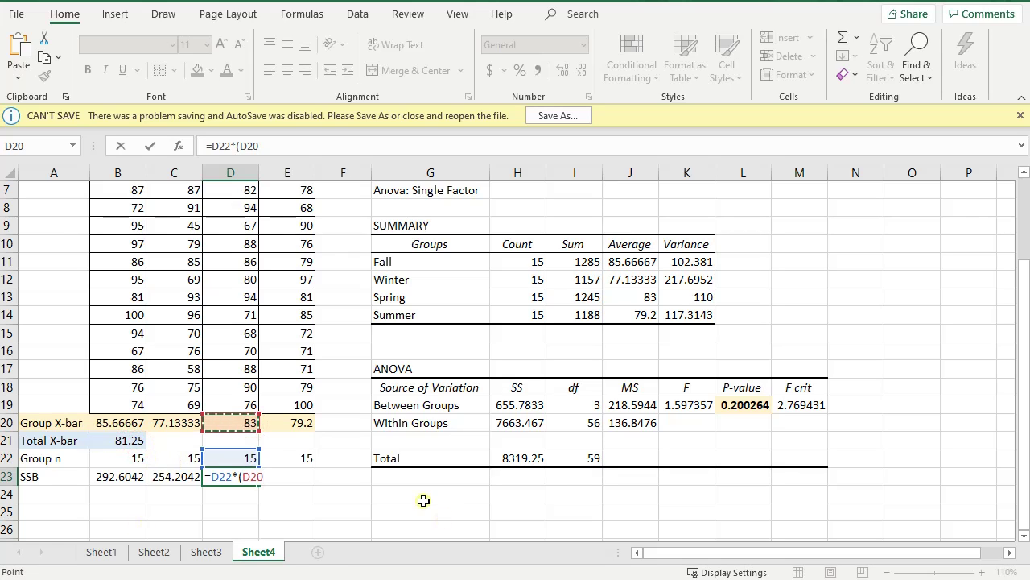
{"action": "type", "text": "-"}
{"action": "left_click", "coordinate": [132, 444]}
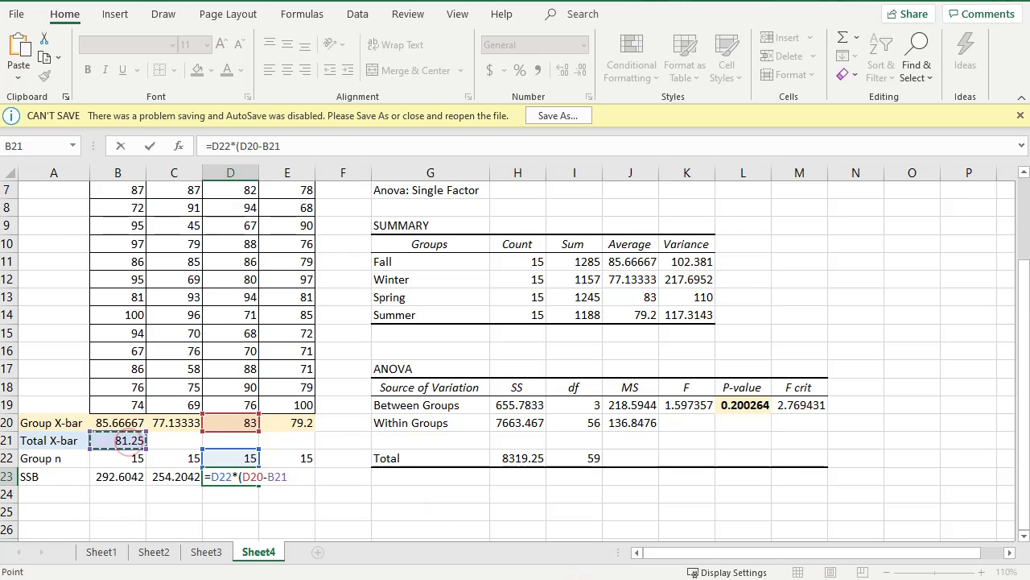
{"action": "type", "text": ")^2"}
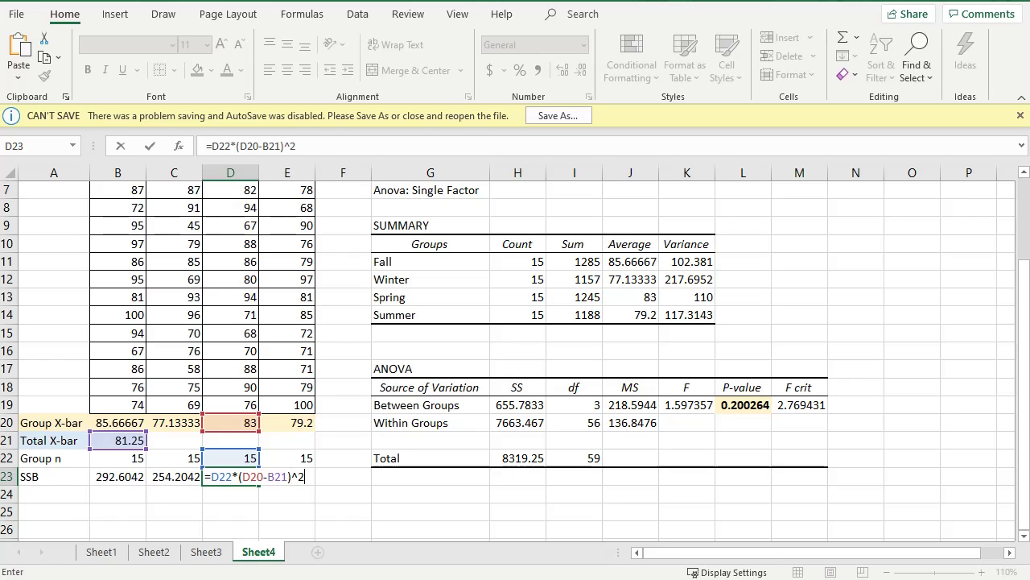
{"action": "key", "text": "Return"}
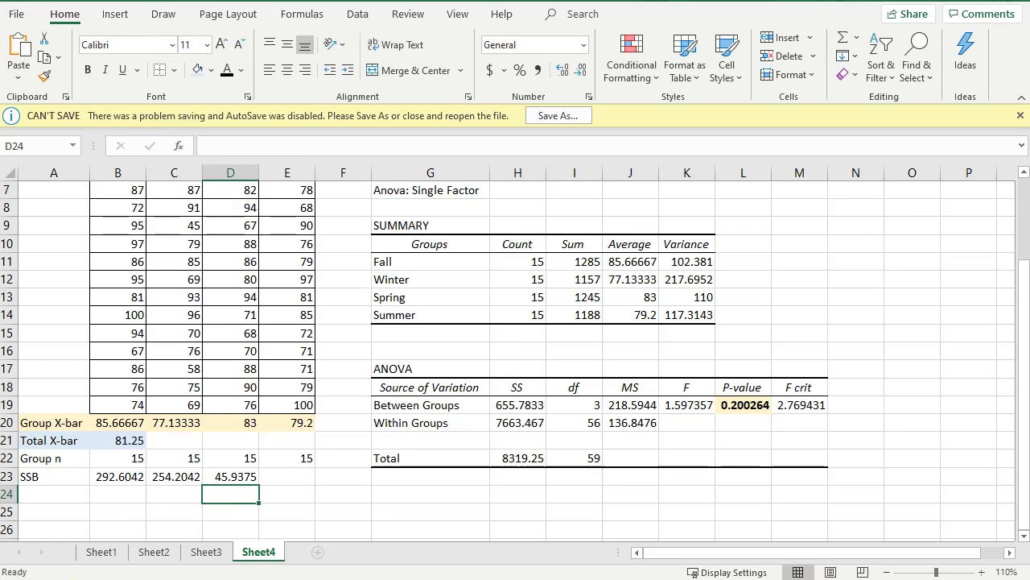
Anchor the Total X-bar column in the B23 formula as =B22*(B20-$B21)^2 and copy it across to E23
{"action": "left_click", "coordinate": [131, 475]}
{"action": "double_click", "coordinate": [130, 475]}
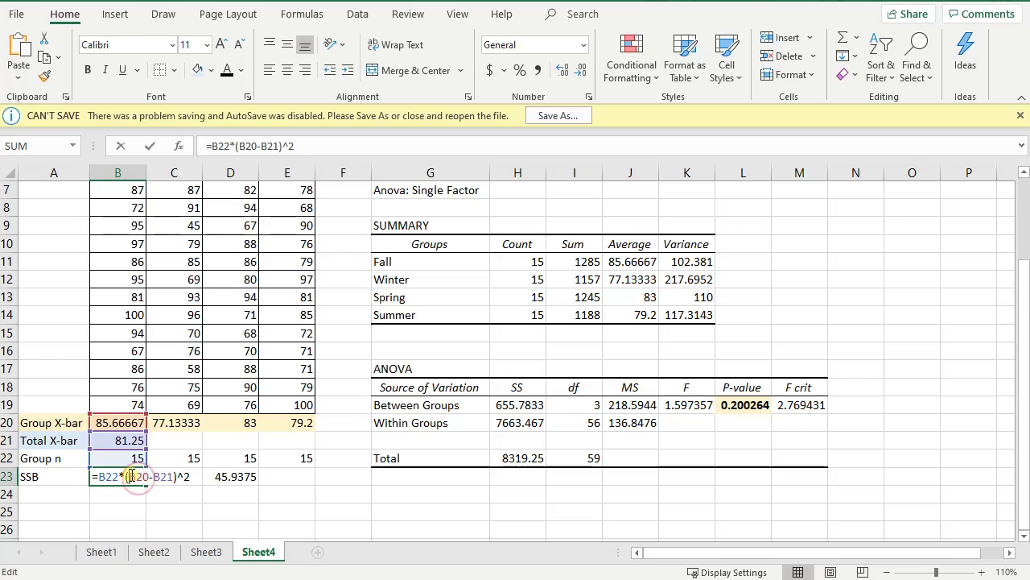
{"action": "left_click", "coordinate": [154, 475]}
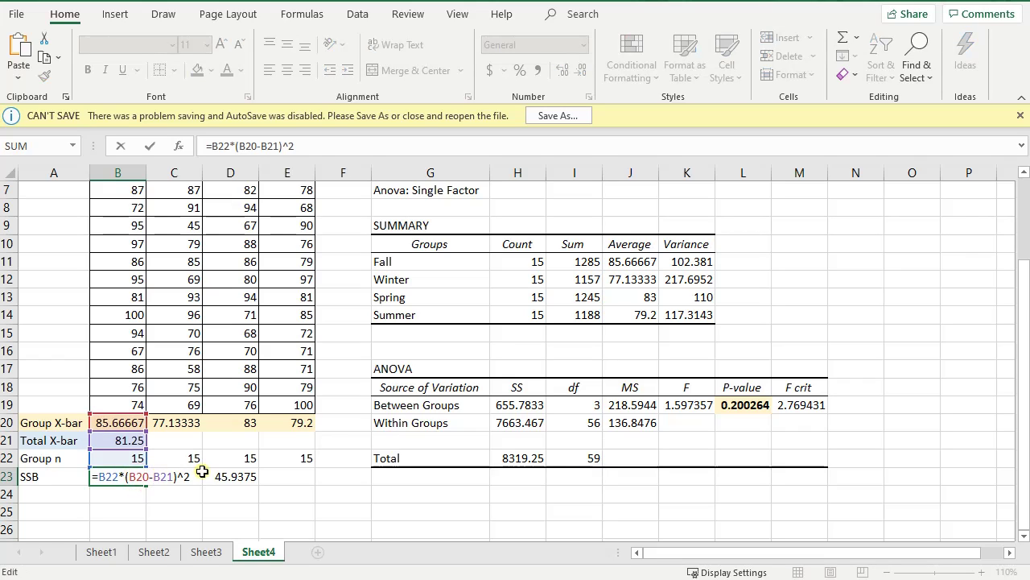
{"action": "type", "text": "$"}
{"action": "key", "text": "Right"}
{"action": "key", "text": "Right"}
{"action": "key", "text": "Return"}
{"action": "left_click", "coordinate": [94, 477]}
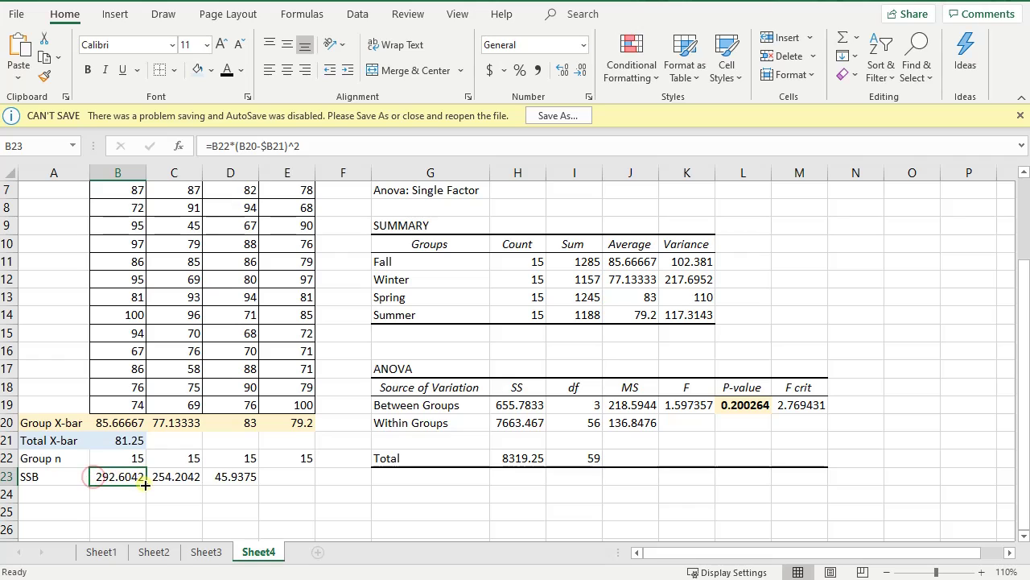
{"action": "left_click_drag", "start_coordinate": [145, 486], "coordinate": [310, 482]}
Check the cell references in the copied SSB formulas for Summer and Spring, E23 and D23
{"action": "double_click", "coordinate": [297, 476]}
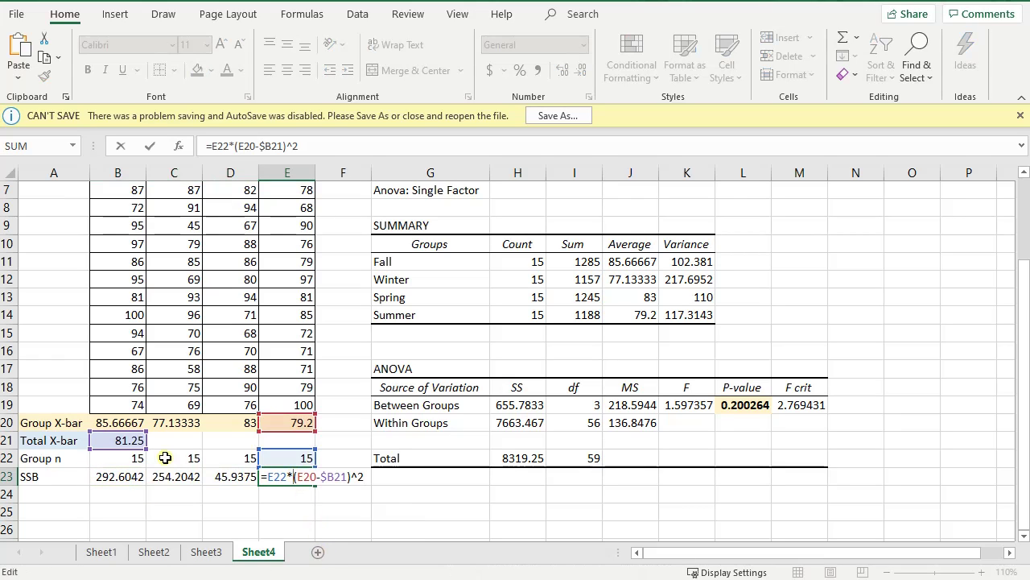
{"action": "key", "text": "Return"}
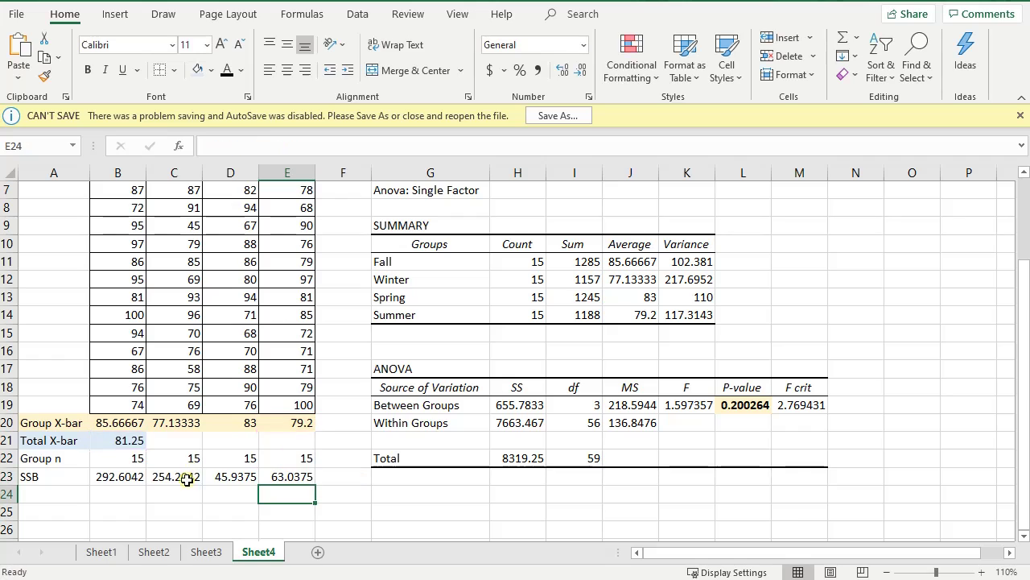
{"action": "double_click", "coordinate": [211, 480]}
{"action": "key", "text": "Return"}
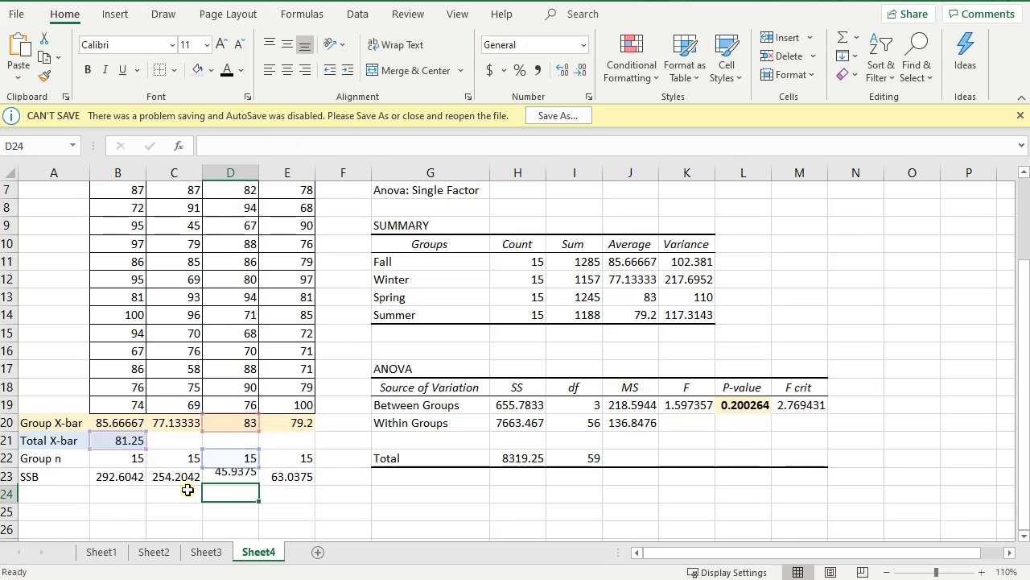
{"action": "left_click", "coordinate": [175, 482]}
{"action": "left_click", "coordinate": [45, 480]}
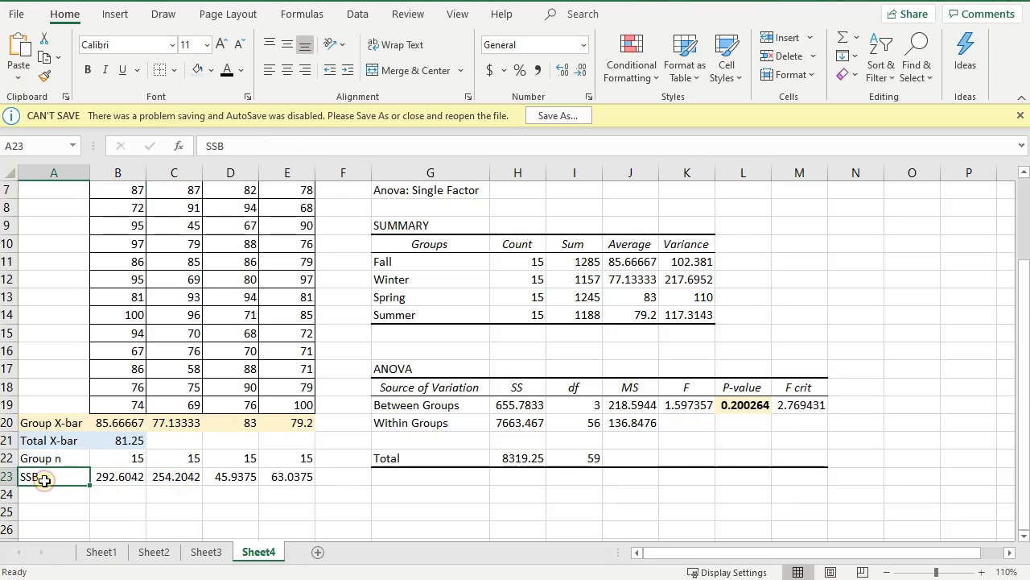
Move the SSB label down to A24 and total the group terms beside it in B24 with =SUM(B23:E23)
{"action": "left_click_drag", "start_coordinate": [45, 480], "coordinate": [44, 495]}
{"action": "left_click", "coordinate": [114, 491]}
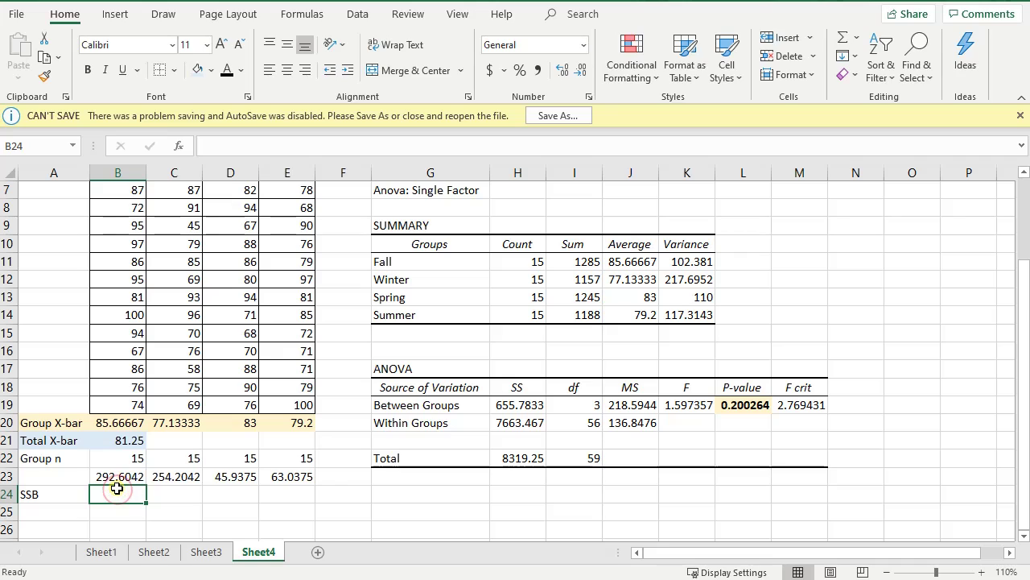
{"action": "type", "text": "=sum("}
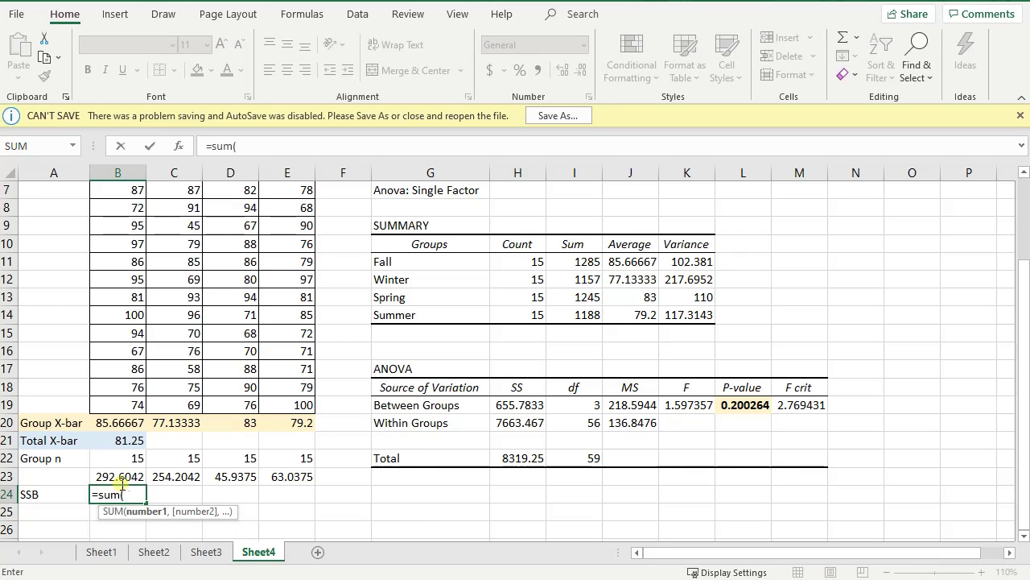
{"action": "left_click_drag", "start_coordinate": [119, 482], "coordinate": [287, 478]}
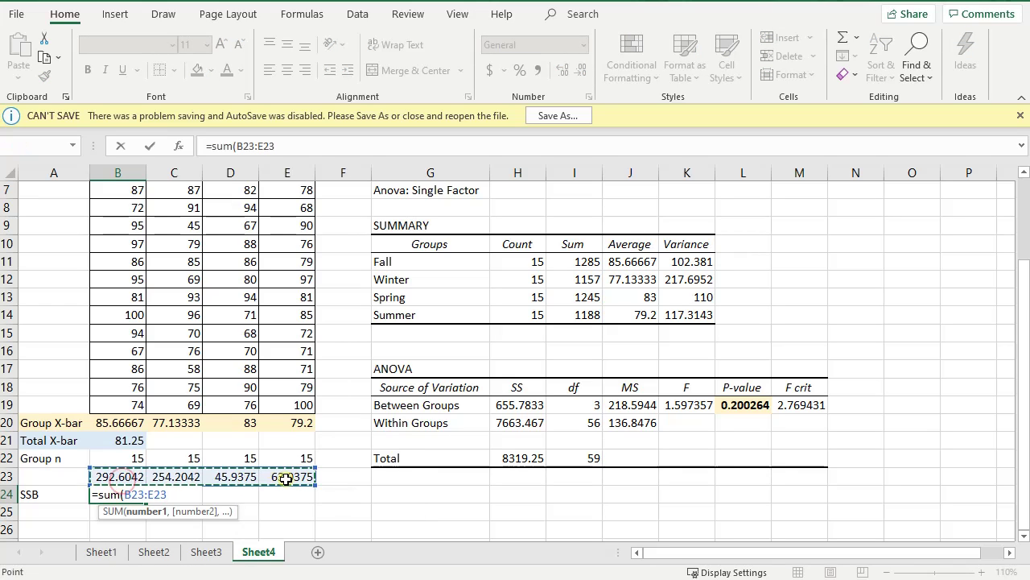
{"action": "type", "text": ")"}
{"action": "key", "text": "Return"}
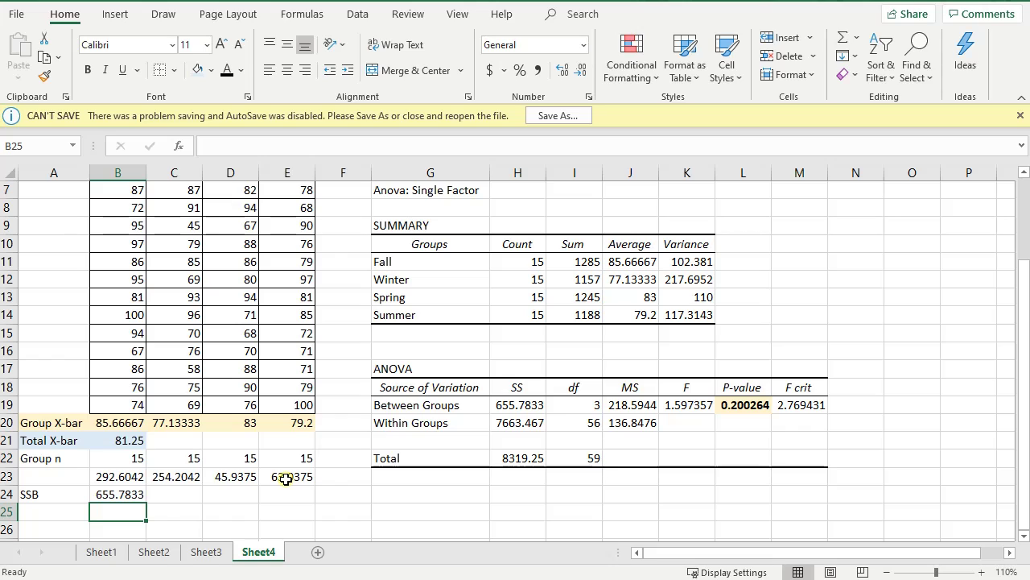
Fill the Between Groups SS cell in the ANOVA table and the calculated SSB in B24 with the same light green
{"action": "left_click", "coordinate": [129, 495]}
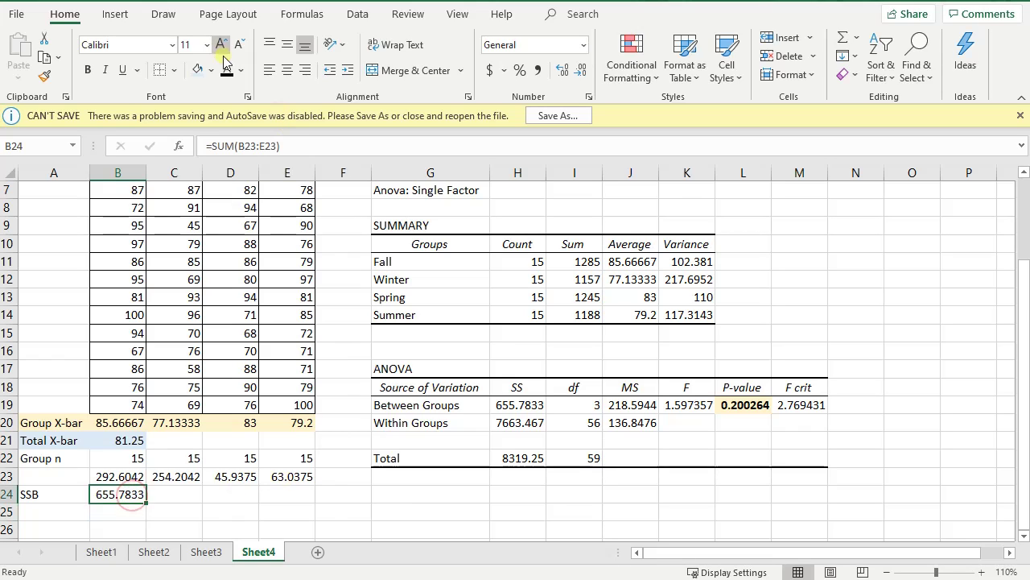
{"action": "left_click", "coordinate": [522, 407]}
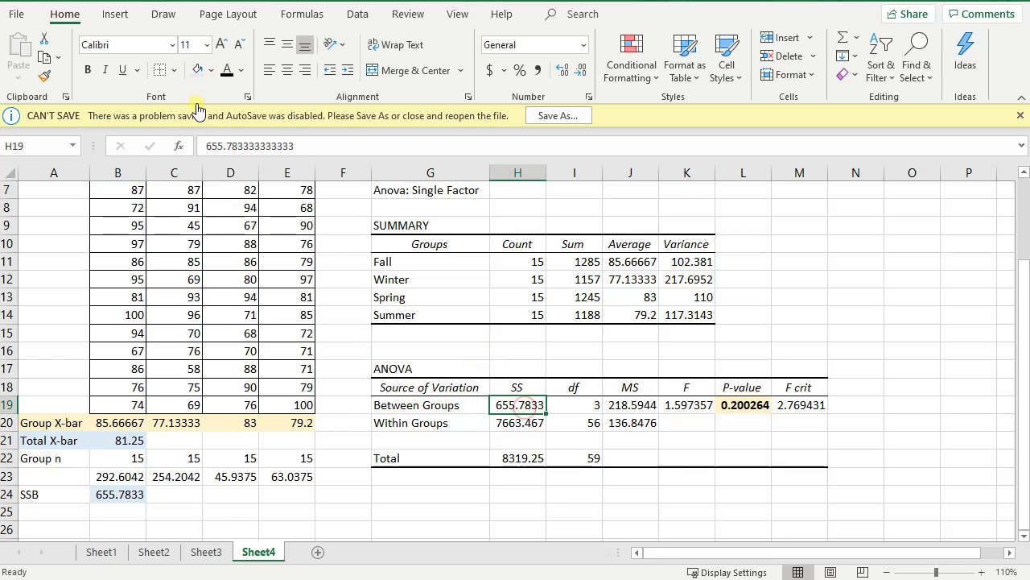
{"action": "left_click", "coordinate": [211, 70]}
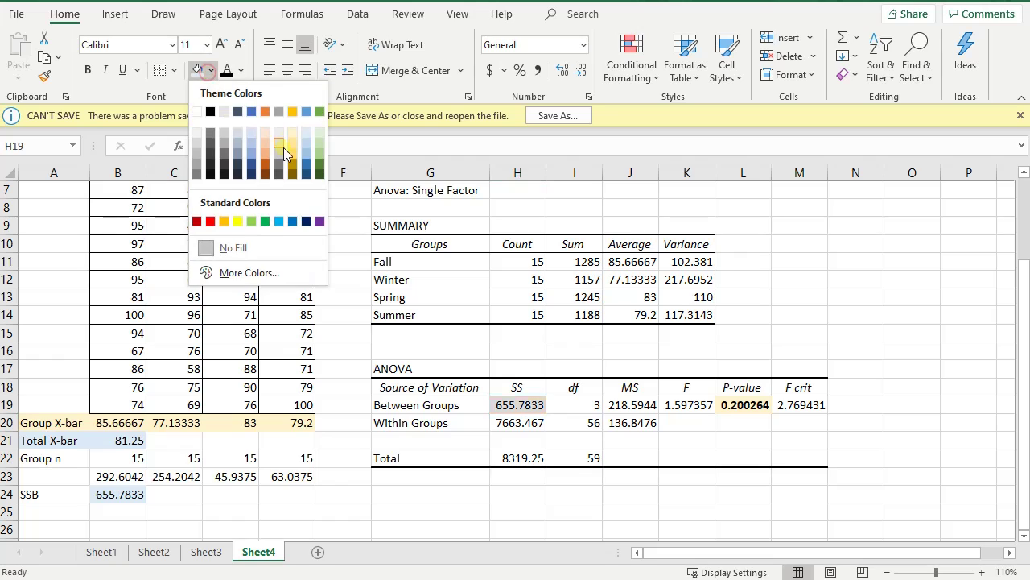
{"action": "left_click", "coordinate": [320, 146]}
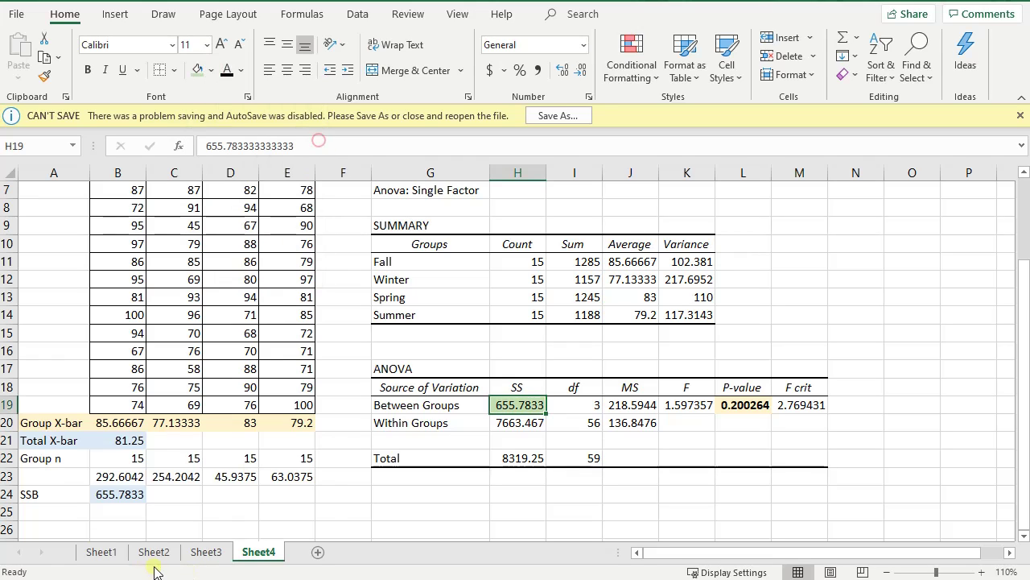
{"action": "left_click", "coordinate": [113, 494]}
{"action": "left_click", "coordinate": [197, 70]}
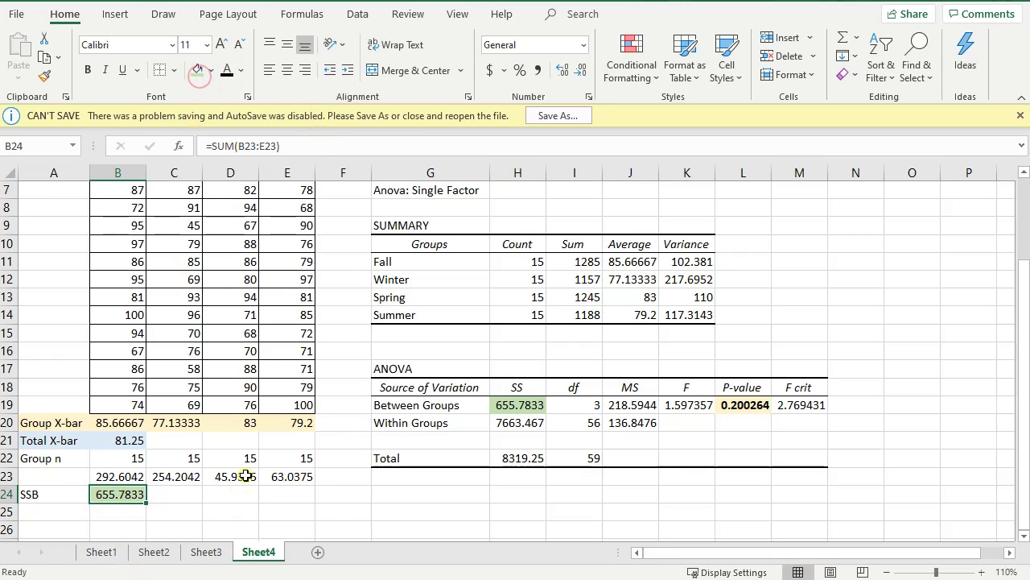
{"action": "left_click", "coordinate": [215, 491]}
{"action": "left_click_drag", "start_coordinate": [539, 389], "coordinate": [540, 405]}
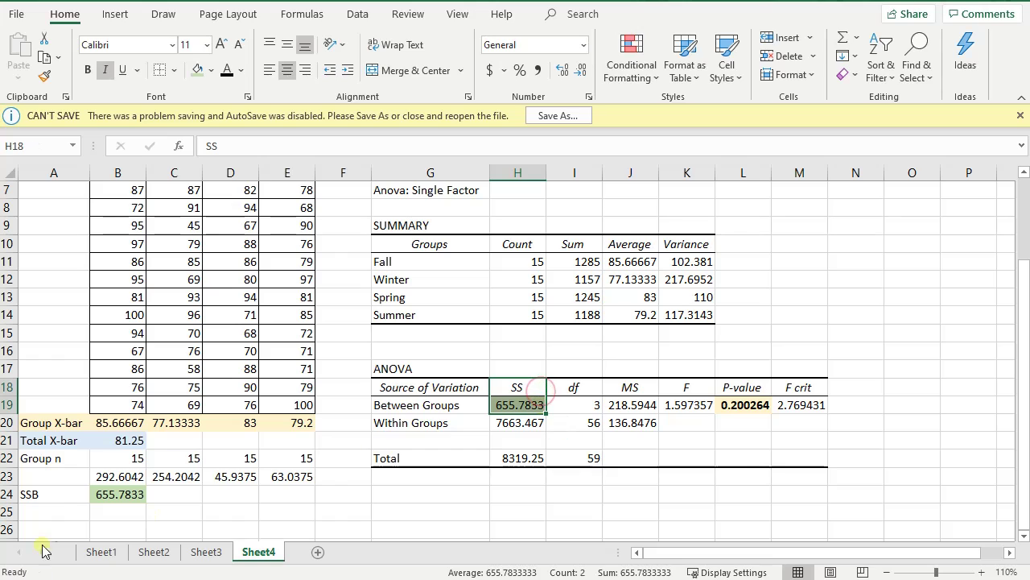
Label the row of group terms in A23 as ni(x-bar-I - total mean)^2
{"action": "left_click", "coordinate": [63, 483]}
{"action": "left_click", "coordinate": [79, 500]}
{"action": "left_click", "coordinate": [106, 481]}
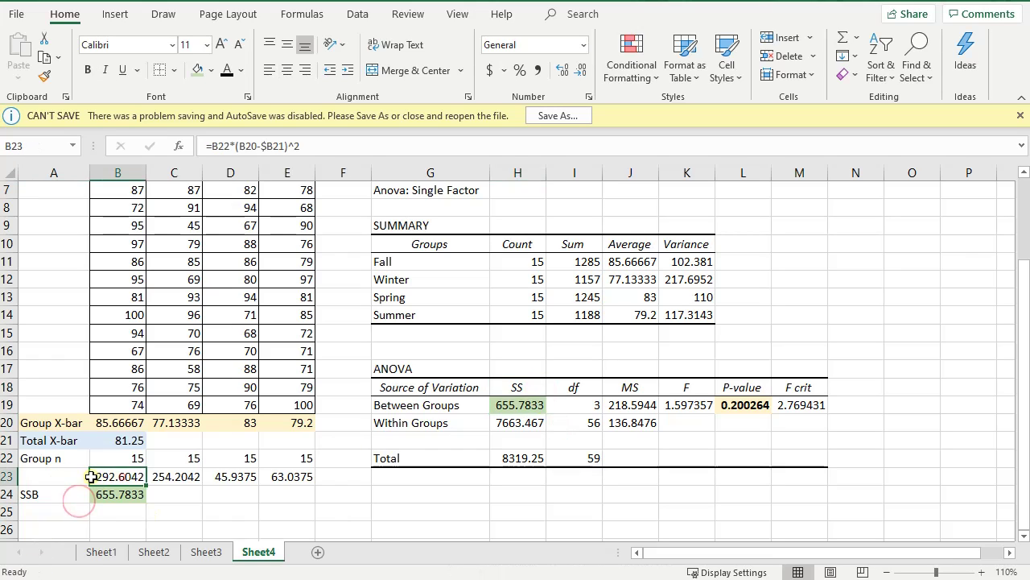
{"action": "left_click", "coordinate": [50, 472]}
{"action": "type", "text": "("}
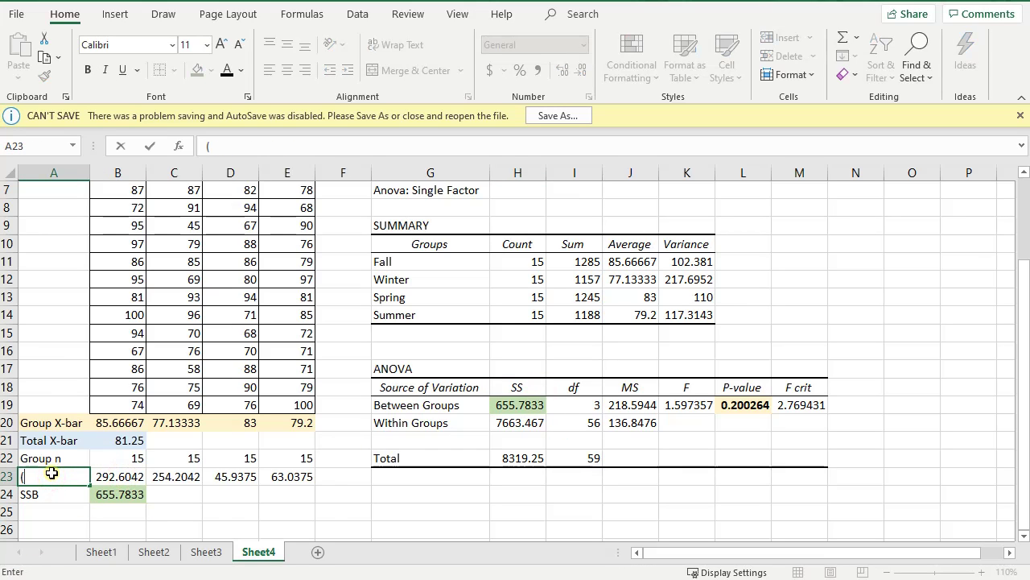
{"action": "key", "text": "BackSpace"}
{"action": "key", "text": "BackSpace"}
{"action": "type", "text": "ni(x-bari"}
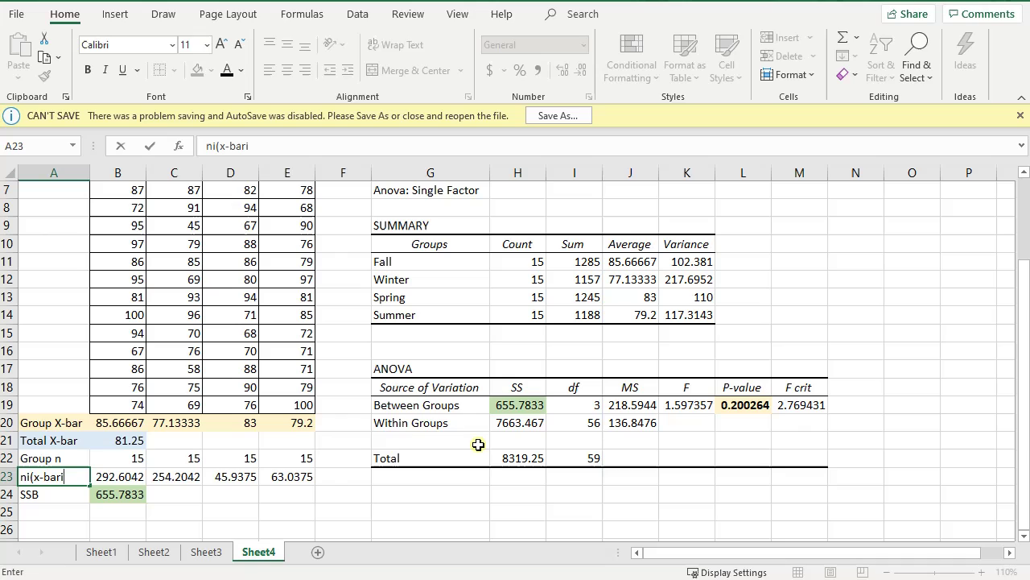
{"action": "key", "text": "ctrl+Return"}
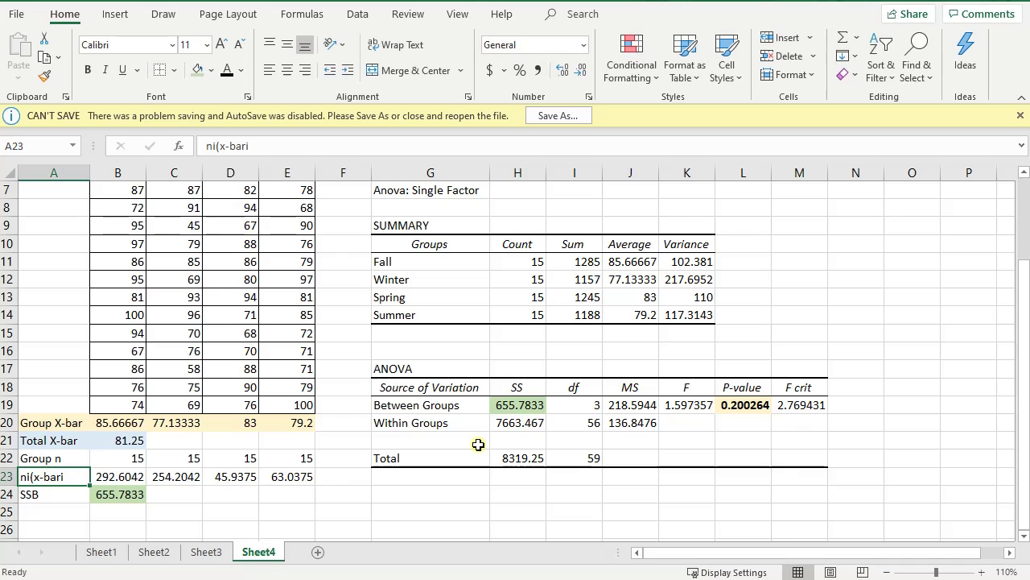
{"action": "double_click", "coordinate": [62, 476]}
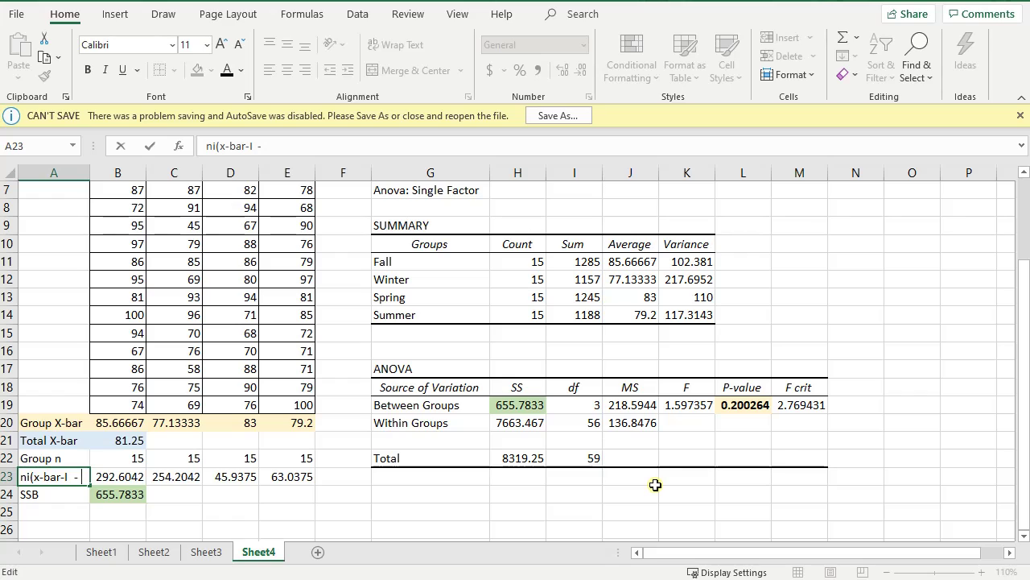
{"action": "type", "text": "- total m"}
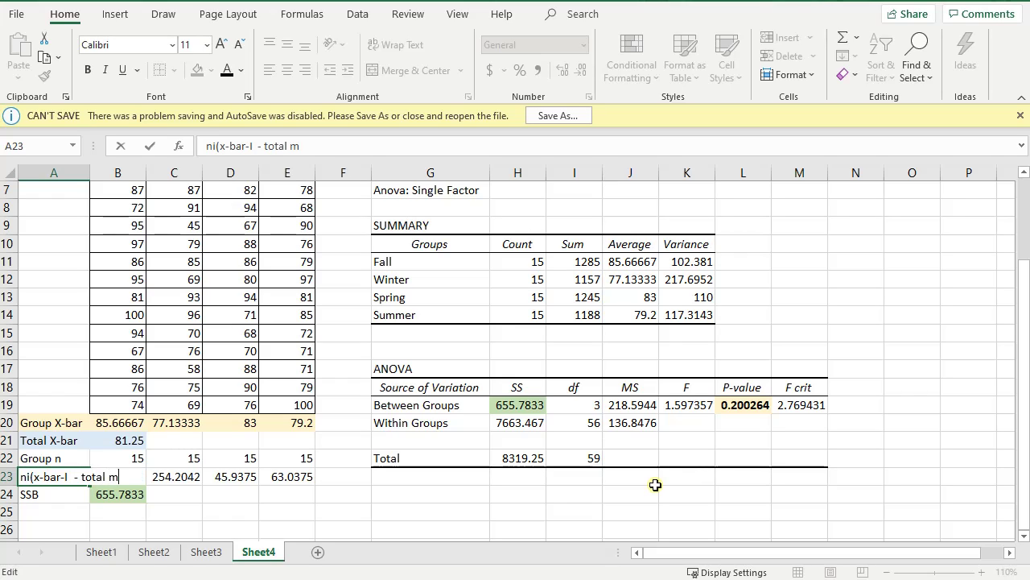
{"action": "type", "text": "ean)^2"}
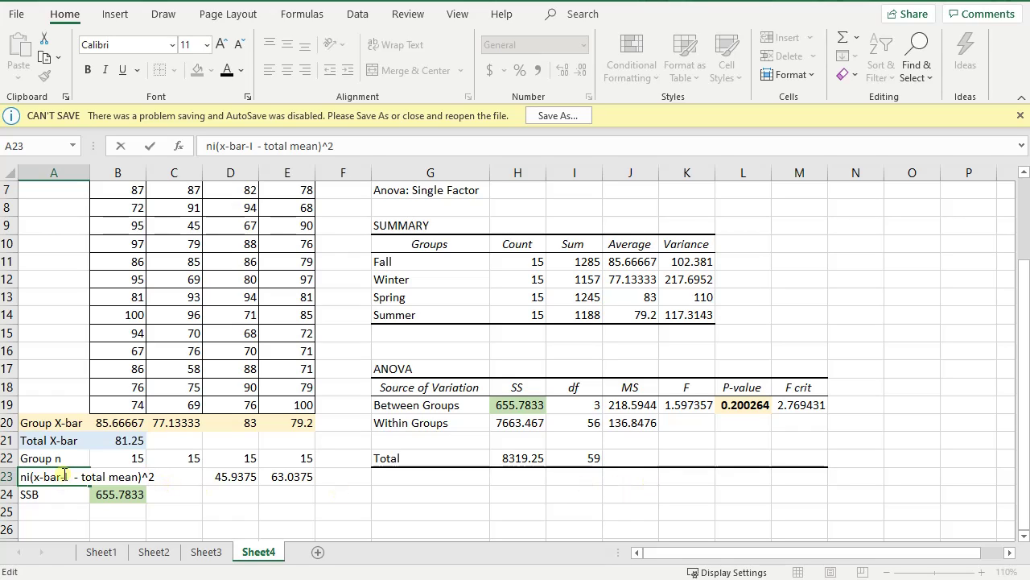
Replace x-bar-I with meani in the A23 label so it reads ni(meani - total mean)^2
{"action": "left_click_drag", "start_coordinate": [62, 475], "coordinate": [33, 475]}
{"action": "type", "text": "mean"}
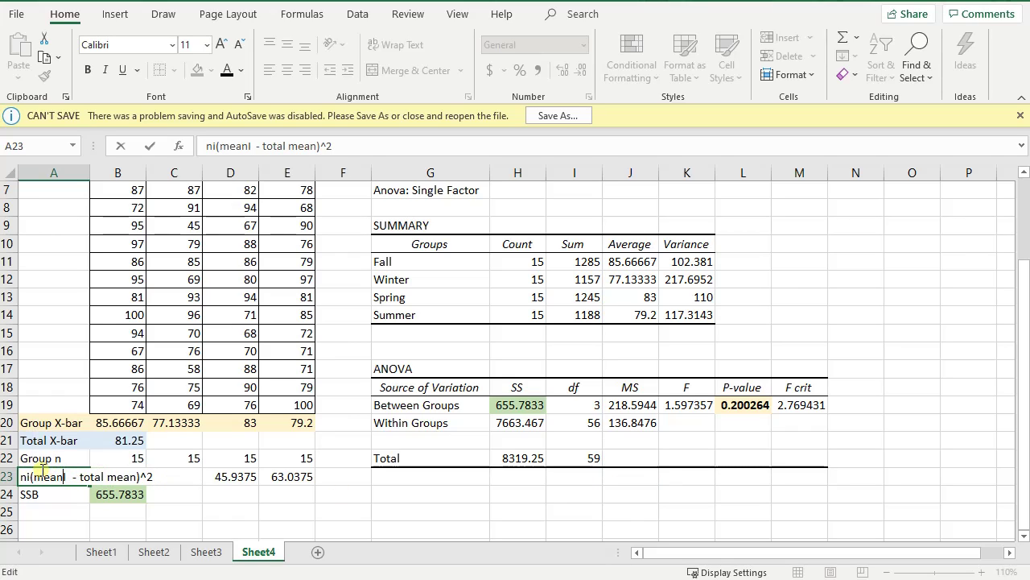
{"action": "key", "text": "Delete"}
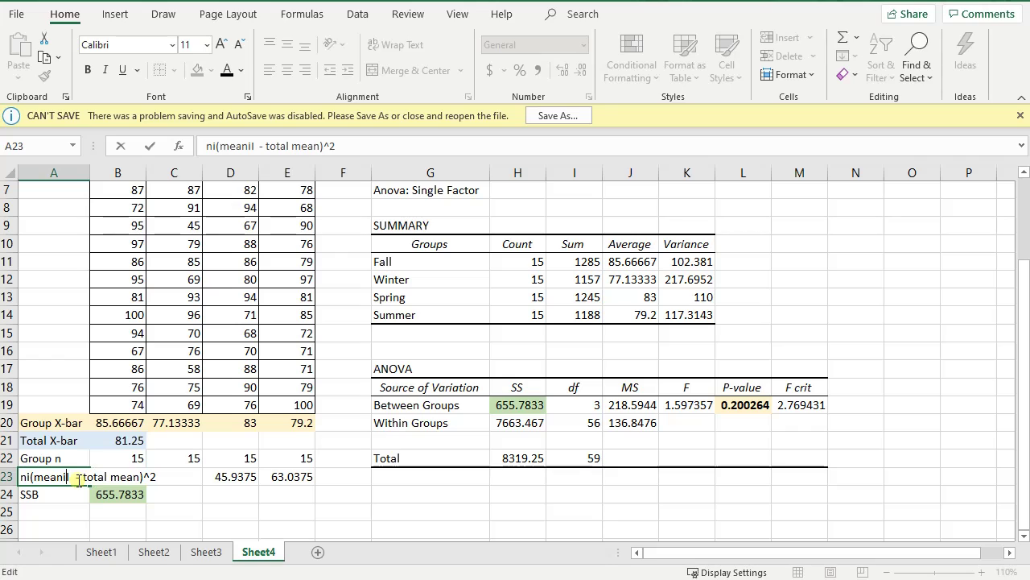
{"action": "type", "text": "i"}
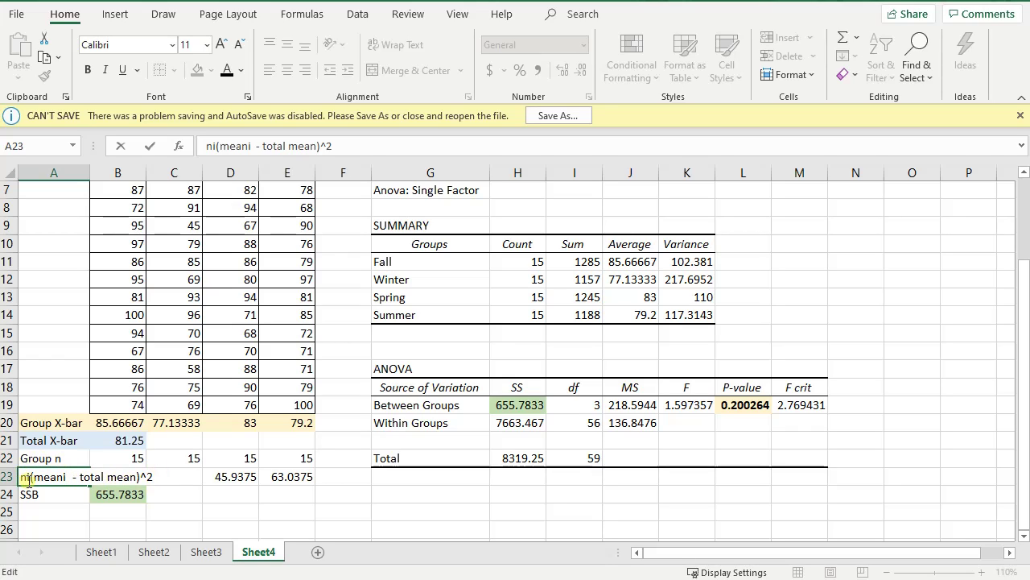
{"action": "key", "text": "Return"}
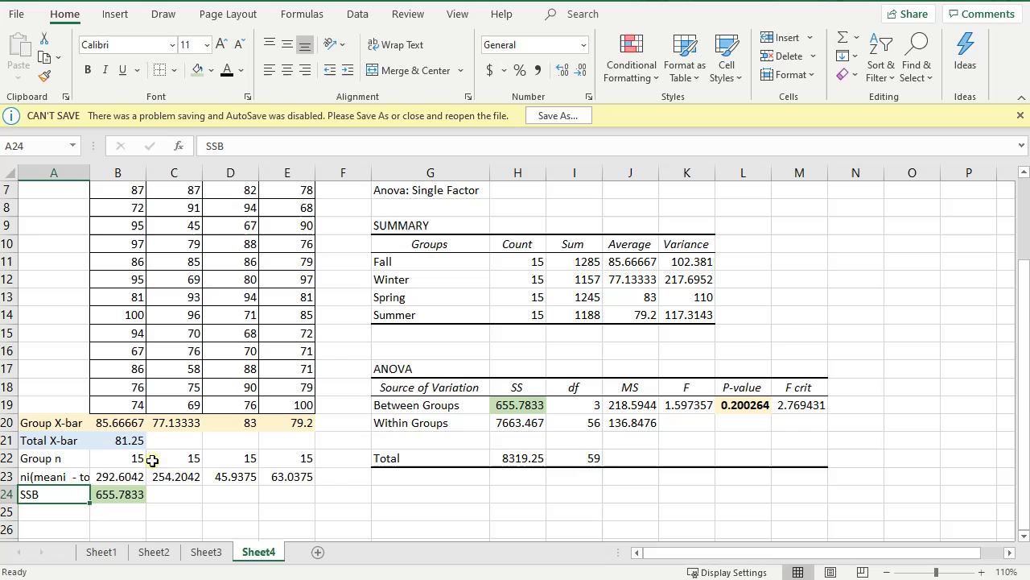
Auto-fit column A to the full row label and compare SSB with the Between Groups SS in the ANOVA table
{"action": "left_click", "coordinate": [74, 476]}
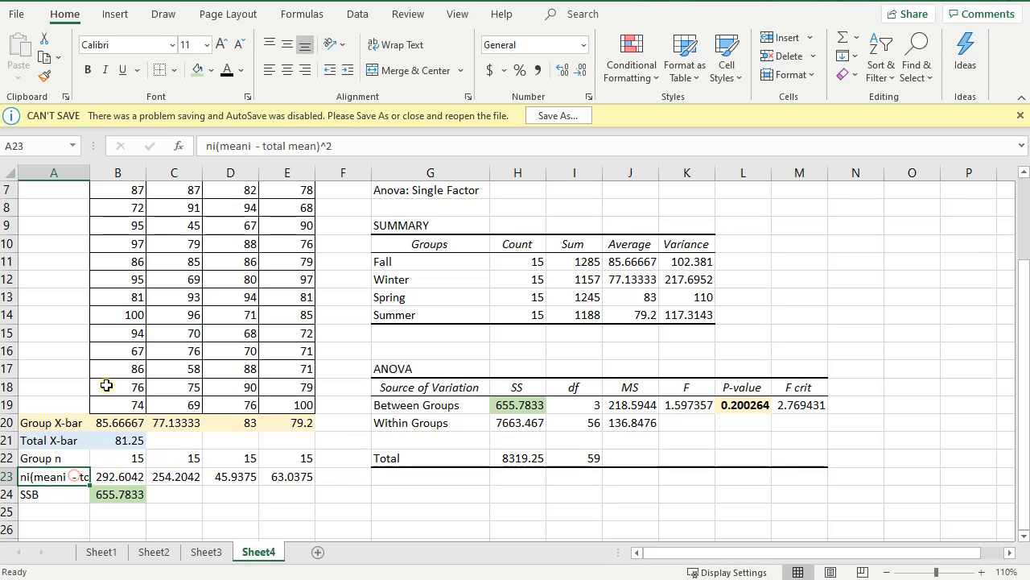
{"action": "double_click", "coordinate": [90, 172]}
{"action": "left_click", "coordinate": [236, 491]}
{"action": "left_click", "coordinate": [131, 507]}
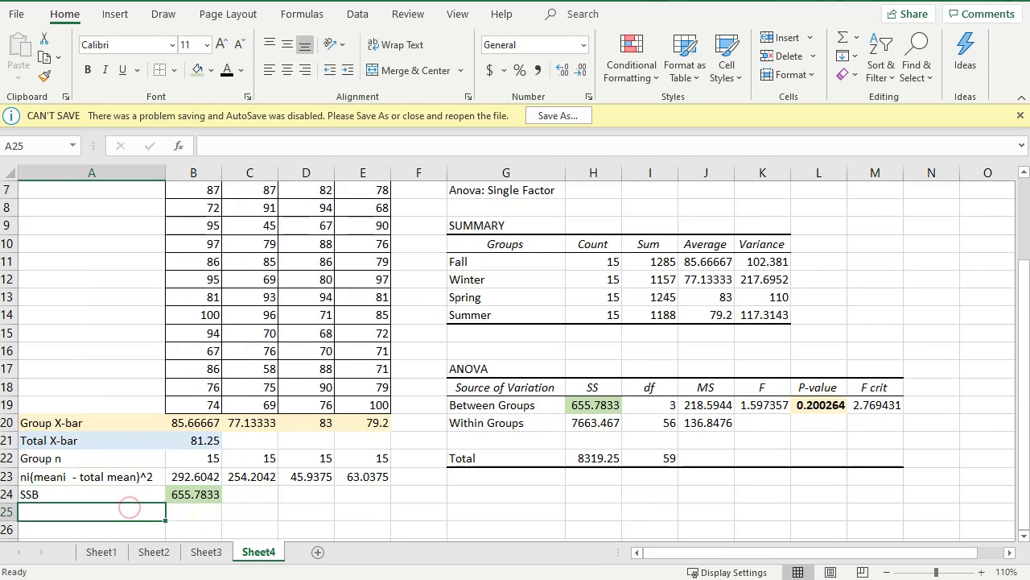
{"action": "left_click", "coordinate": [604, 398]}
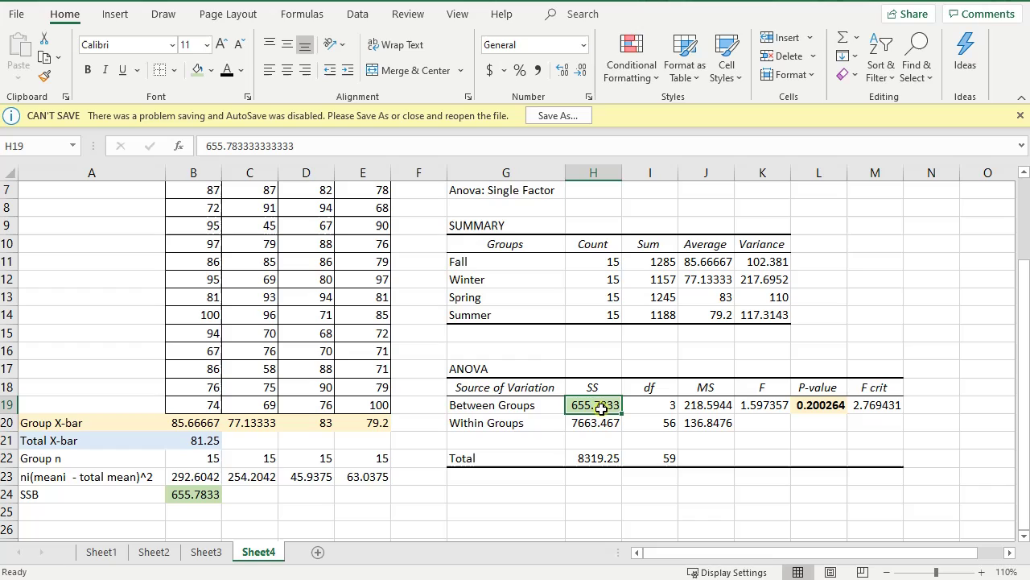
{"action": "left_click", "coordinate": [538, 404]}
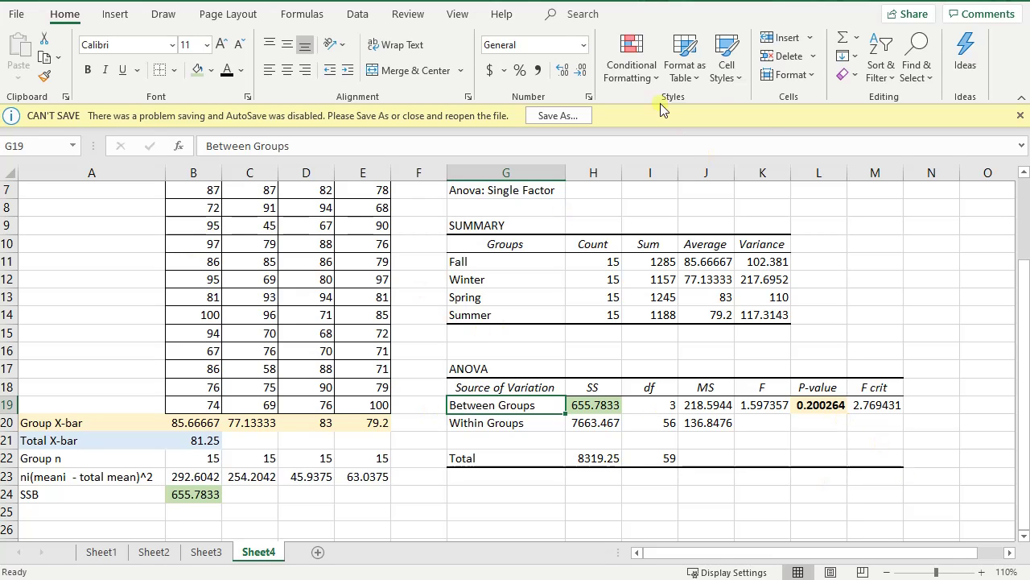
{"action": "scroll", "coordinate": [911, 478], "scroll_direction": "up", "scroll_amount": 2}
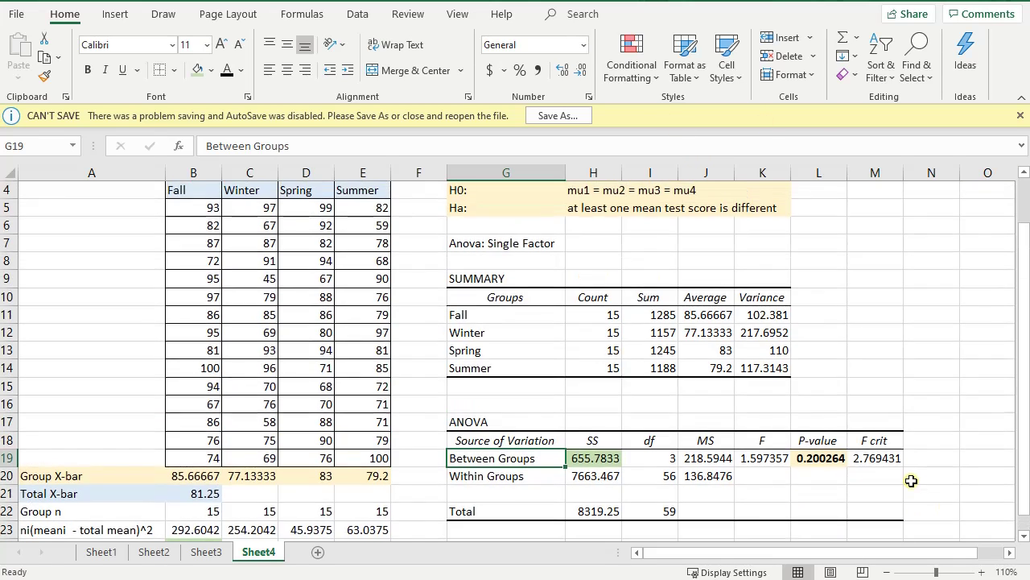
{"action": "scroll", "coordinate": [911, 480], "scroll_direction": "down", "scroll_amount": 1}
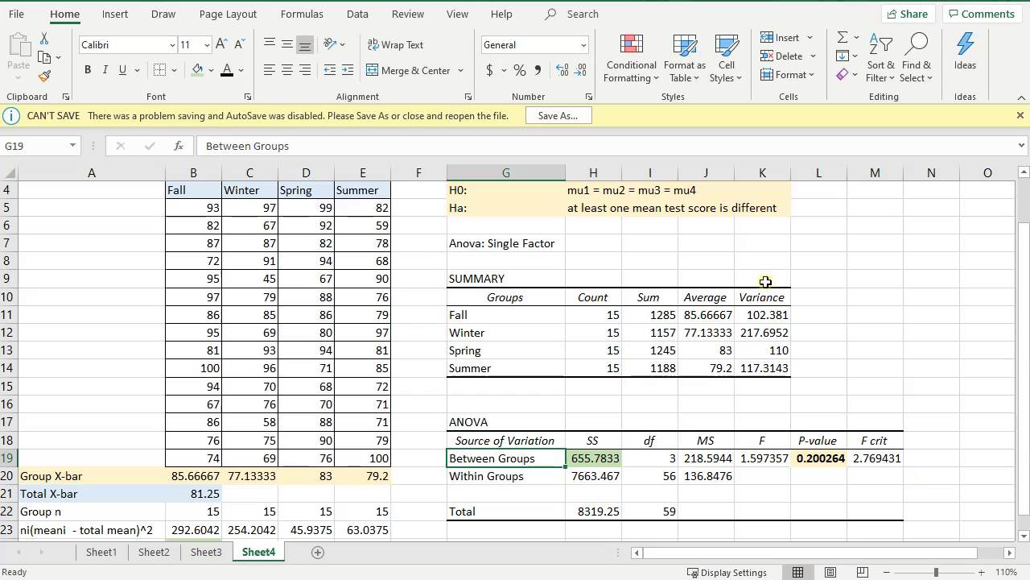
{"action": "scroll", "coordinate": [210, 222], "scroll_direction": "up", "scroll_amount": 1}
{"action": "left_click", "coordinate": [201, 244]}
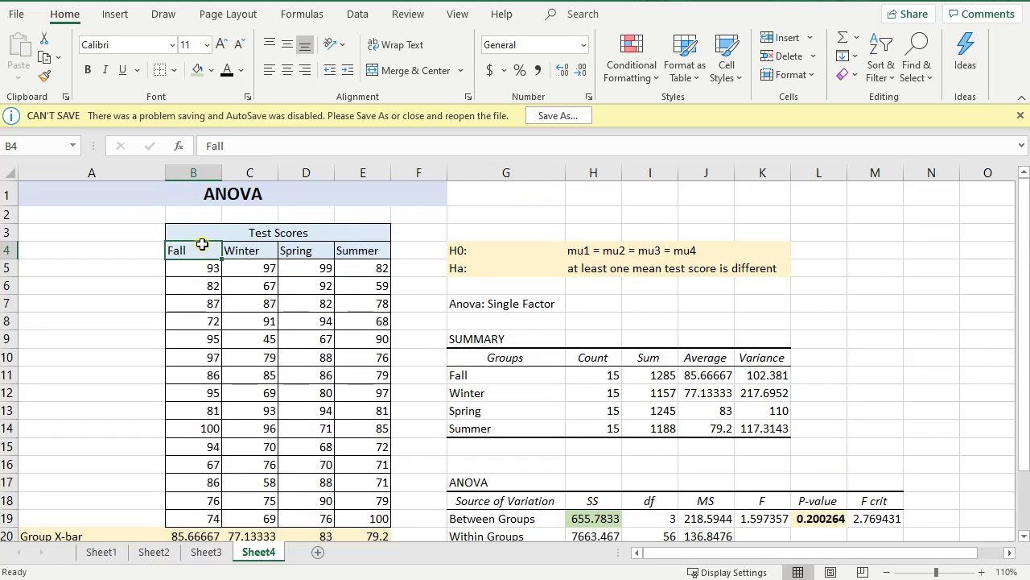
{"action": "left_click_drag", "start_coordinate": [201, 244], "coordinate": [340, 244]}
{"action": "key", "text": "ctrl+c"}
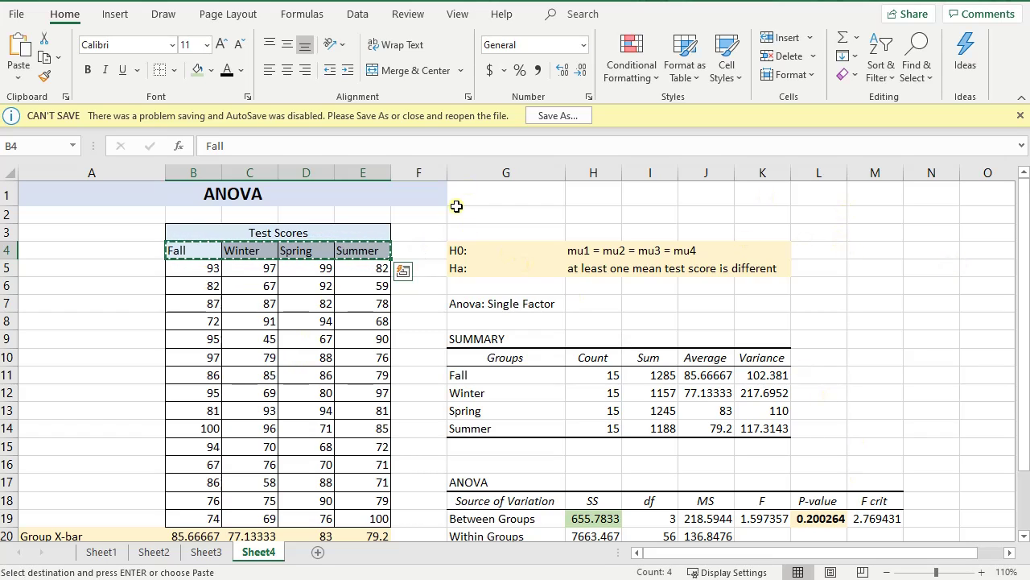
{"action": "left_click", "coordinate": [483, 172]}
{"action": "right_click", "coordinate": [487, 174]}
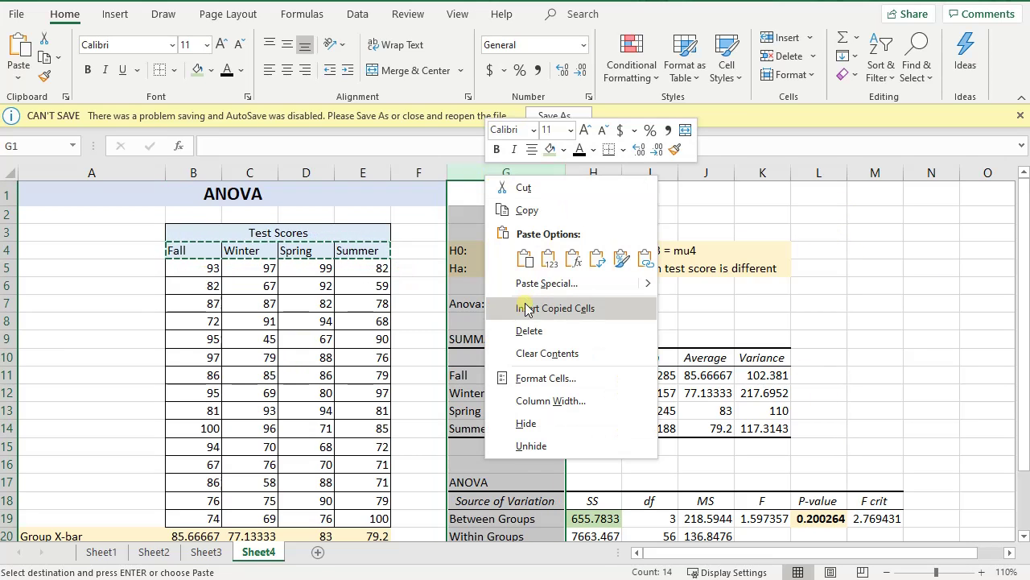
{"action": "left_click", "coordinate": [409, 268]}
{"action": "double_click", "coordinate": [409, 268]}
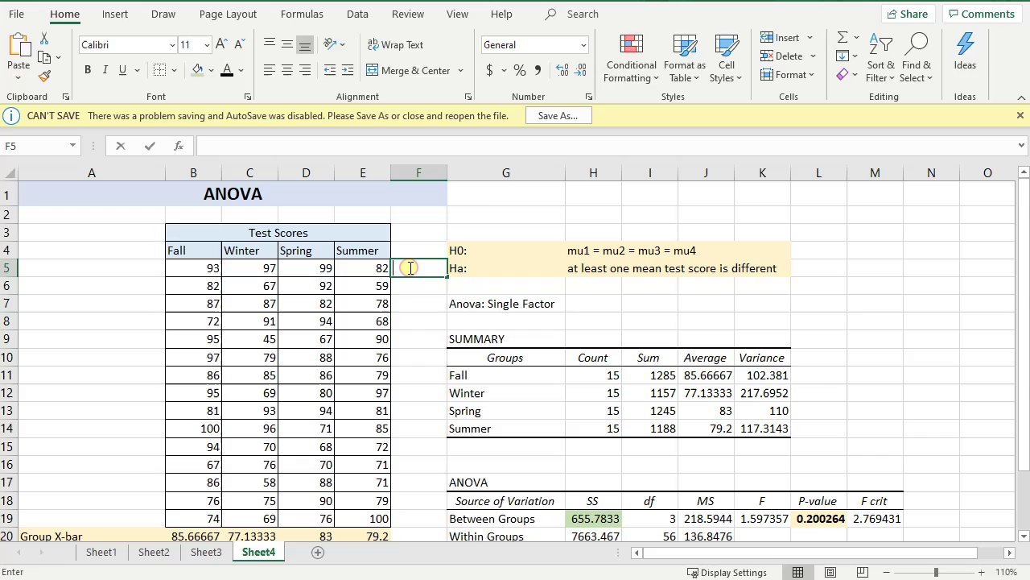
Insert four blank columns at column G, between the test scores and the ANOVA output
{"action": "right_click", "coordinate": [490, 173]}
{"action": "left_click", "coordinate": [530, 302]}
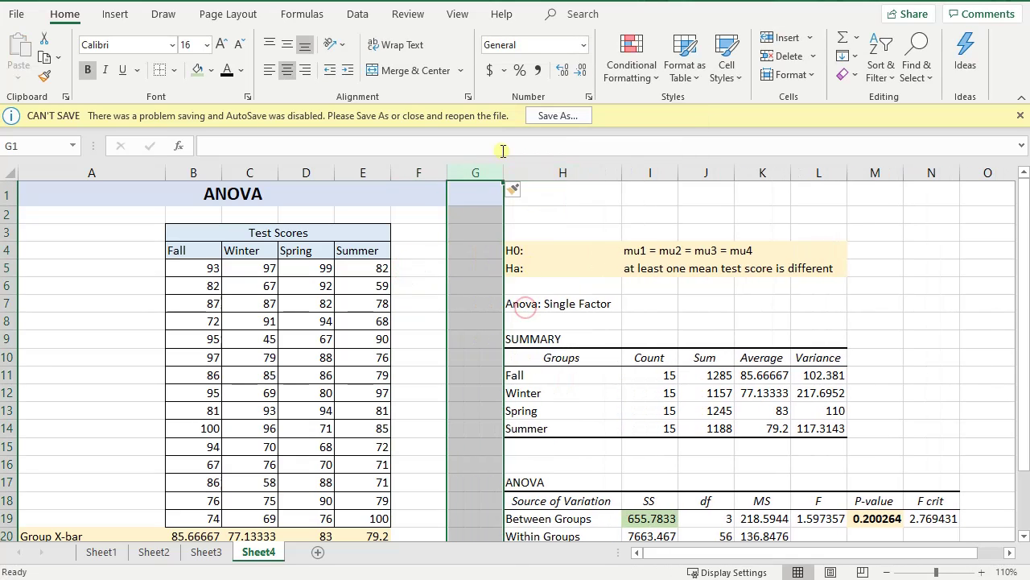
{"action": "right_click", "coordinate": [476, 172]}
{"action": "left_click", "coordinate": [511, 307]}
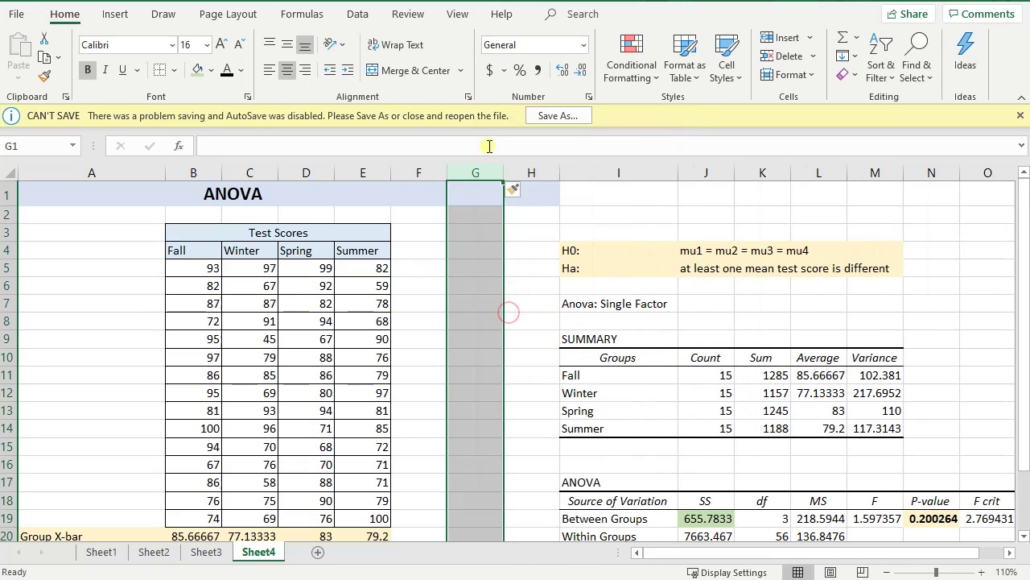
{"action": "right_click", "coordinate": [482, 171]}
{"action": "left_click", "coordinate": [509, 303]}
{"action": "right_click", "coordinate": [472, 167]}
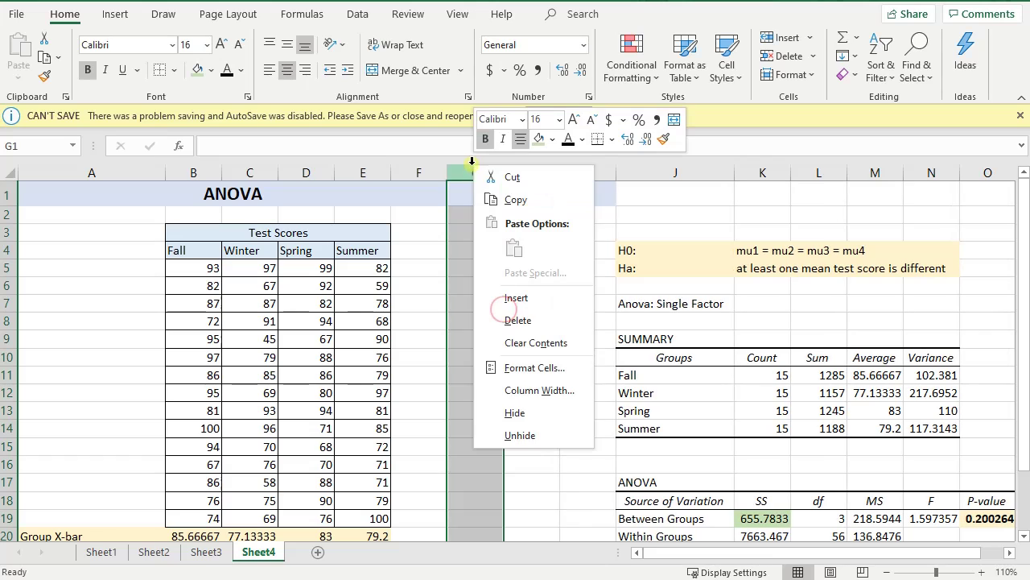
{"action": "left_click", "coordinate": [491, 298]}
Copy the Fall, Winter, Spring and Summer headers from B4:E4 into G4:J4
{"action": "left_click_drag", "start_coordinate": [373, 248], "coordinate": [184, 242]}
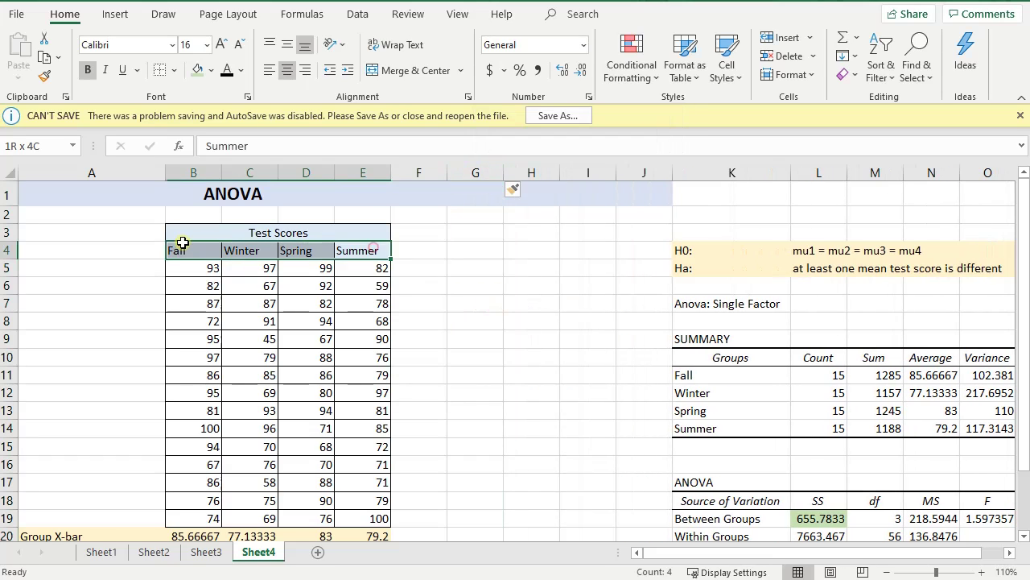
{"action": "key", "text": "ctrl+c"}
{"action": "left_click", "coordinate": [472, 247]}
{"action": "key", "text": "ctrl+v"}
Write the squared-deviation formula =(B5-B20)^2 in G5, under the copied Fall header
{"action": "left_click", "coordinate": [476, 272]}
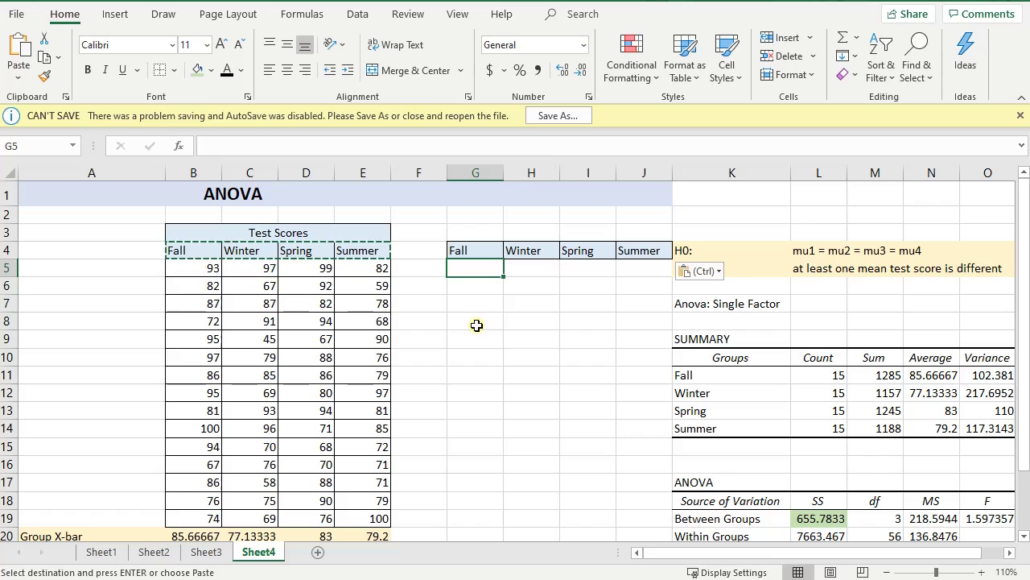
{"action": "scroll", "coordinate": [477, 325], "scroll_direction": "down", "scroll_amount": 1}
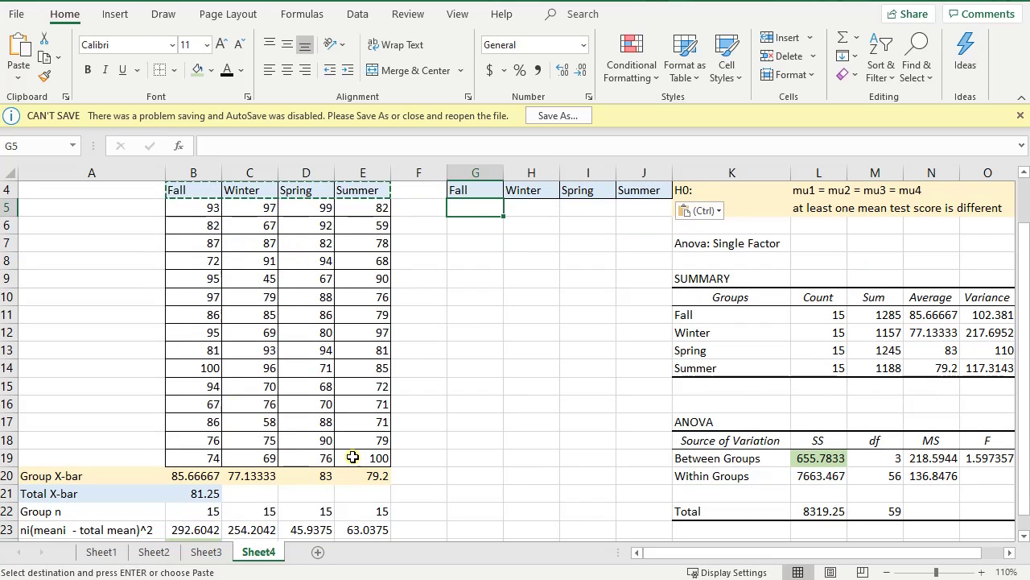
{"action": "type", "text": "="}
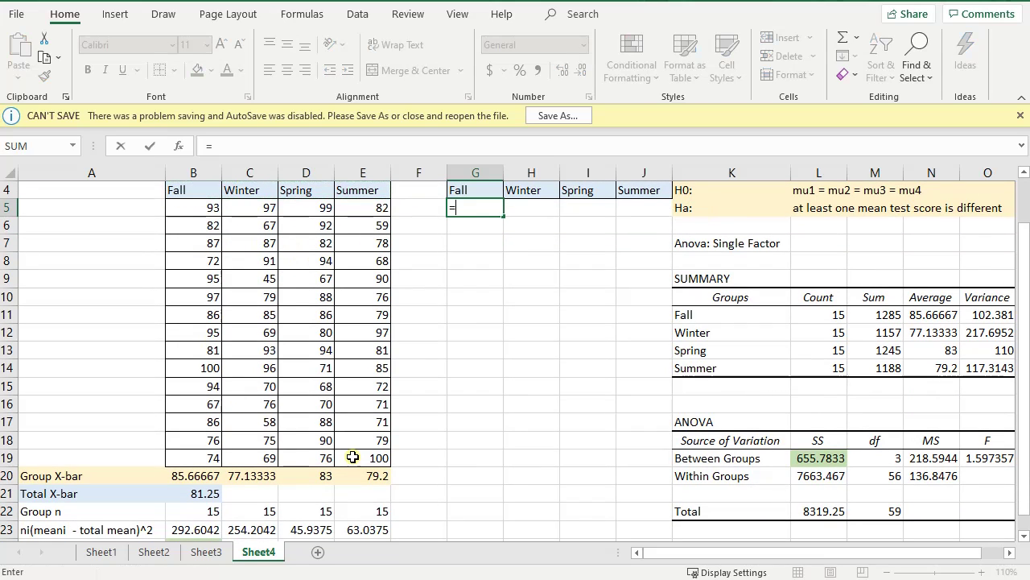
{"action": "left_click", "coordinate": [208, 208]}
{"action": "key", "text": "BackSpace"}
{"action": "key", "text": "BackSpace"}
{"action": "type", "text": "("}
{"action": "left_click", "coordinate": [209, 208]}
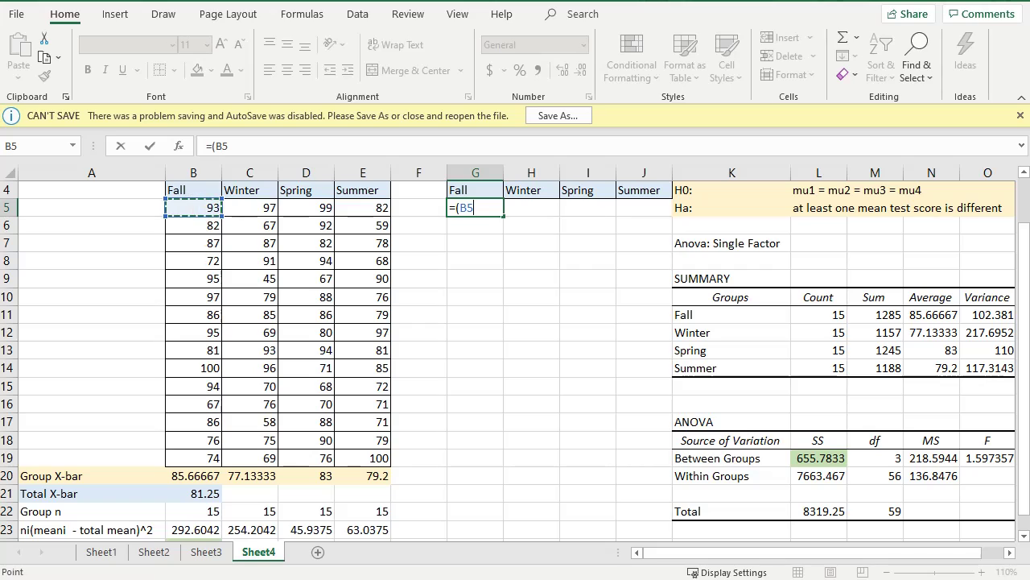
{"action": "type", "text": "-"}
{"action": "left_click", "coordinate": [193, 476]}
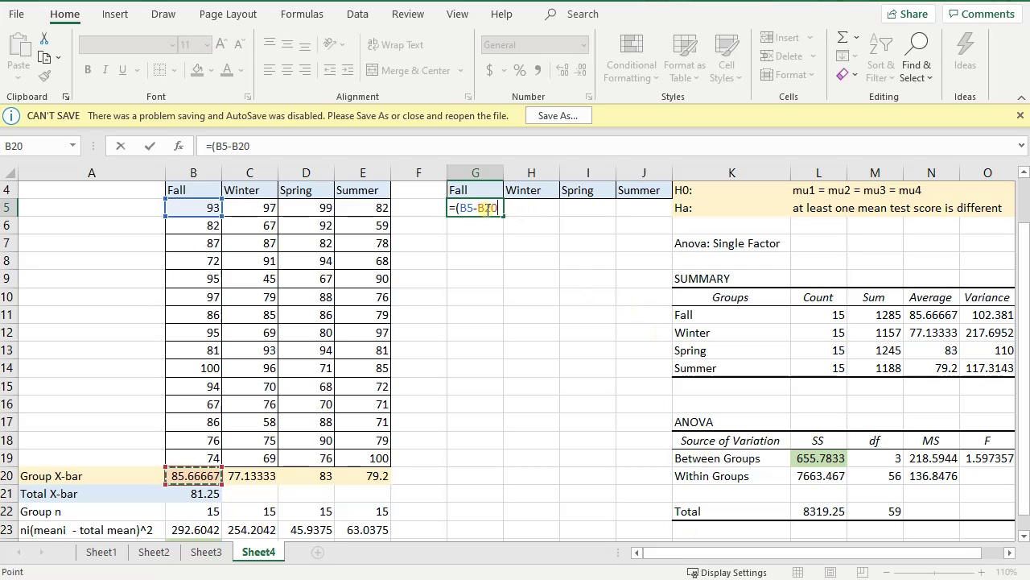
{"action": "type", "text": ")^2"}
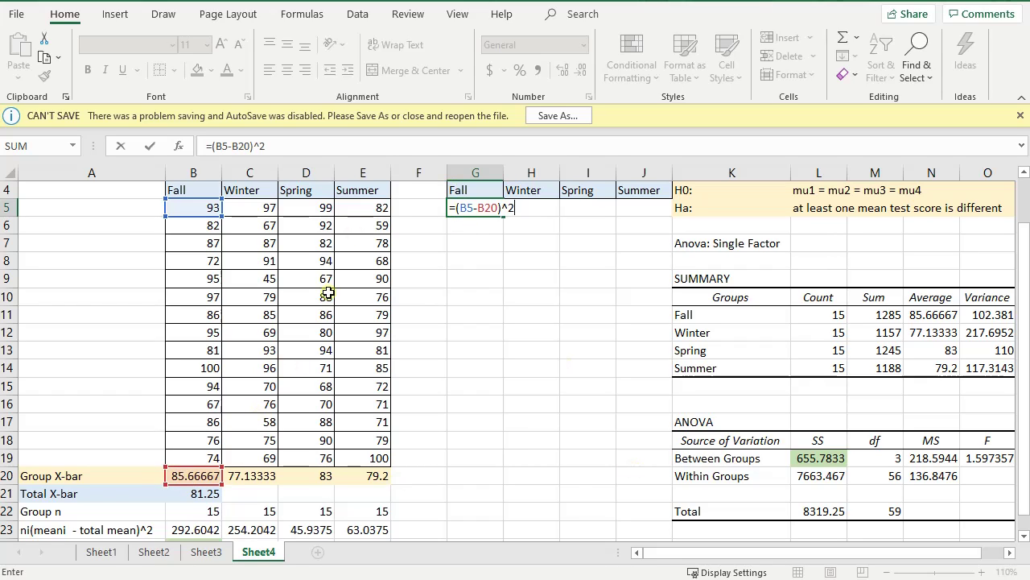
Lock the row of the group-mean reference in G5 so the formula reads =(B5-B$20)^2
{"action": "left_click", "coordinate": [485, 209]}
{"action": "type", "text": "$"}
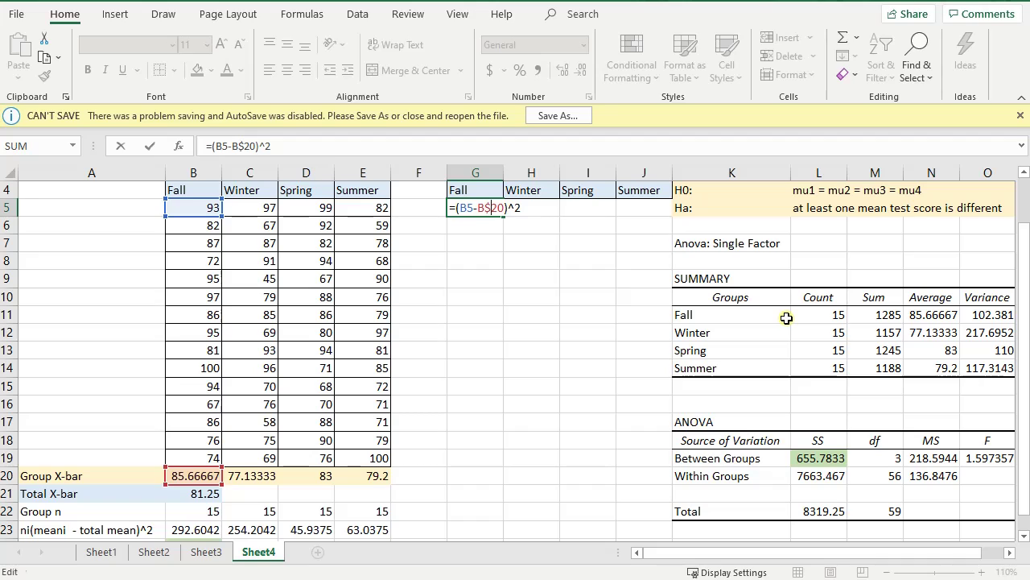
{"action": "key", "text": "Return"}
Fill the G5 formula down to G19 and check the cell references copied into G10 and G12
{"action": "left_click", "coordinate": [483, 208]}
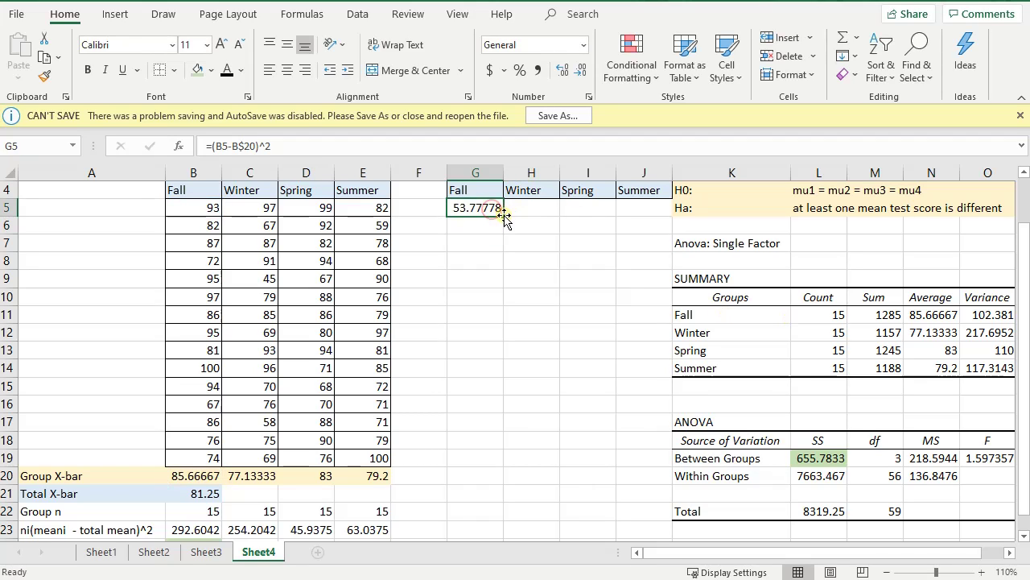
{"action": "left_click_drag", "start_coordinate": [505, 216], "coordinate": [486, 465]}
{"action": "left_click", "coordinate": [473, 298]}
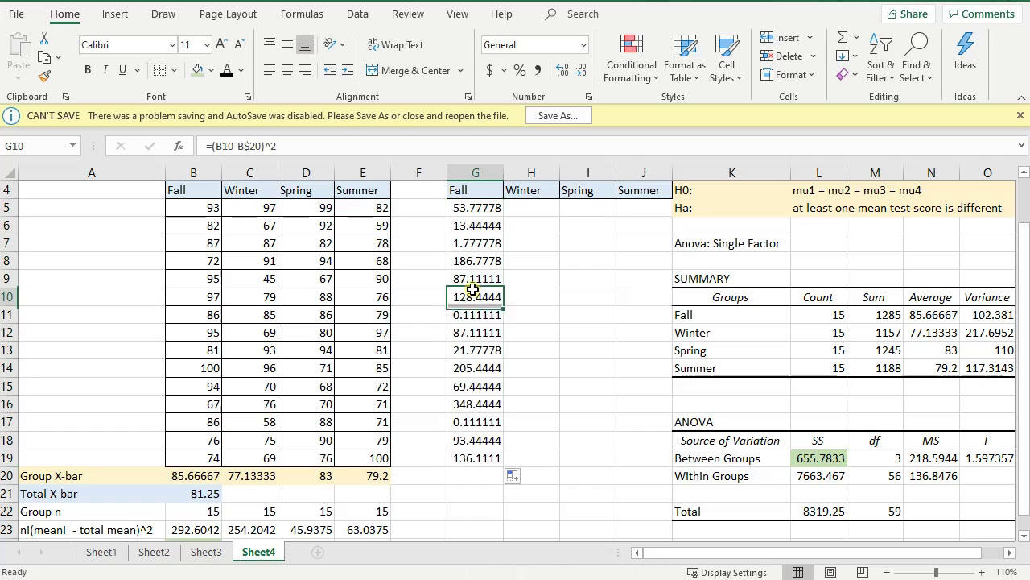
{"action": "double_click", "coordinate": [476, 297]}
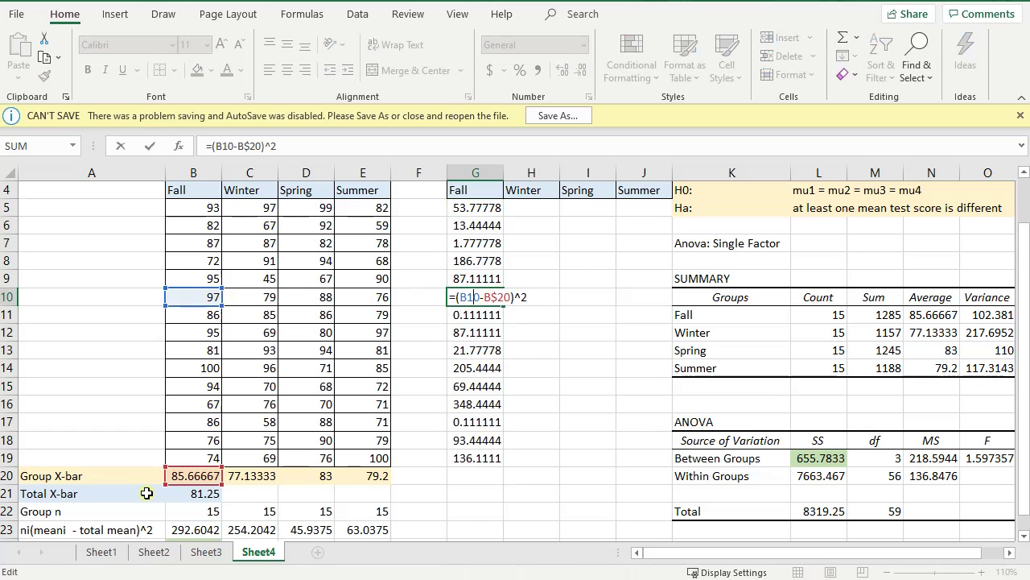
{"action": "key", "text": "Return"}
{"action": "left_click", "coordinate": [486, 330]}
{"action": "double_click", "coordinate": [487, 331]}
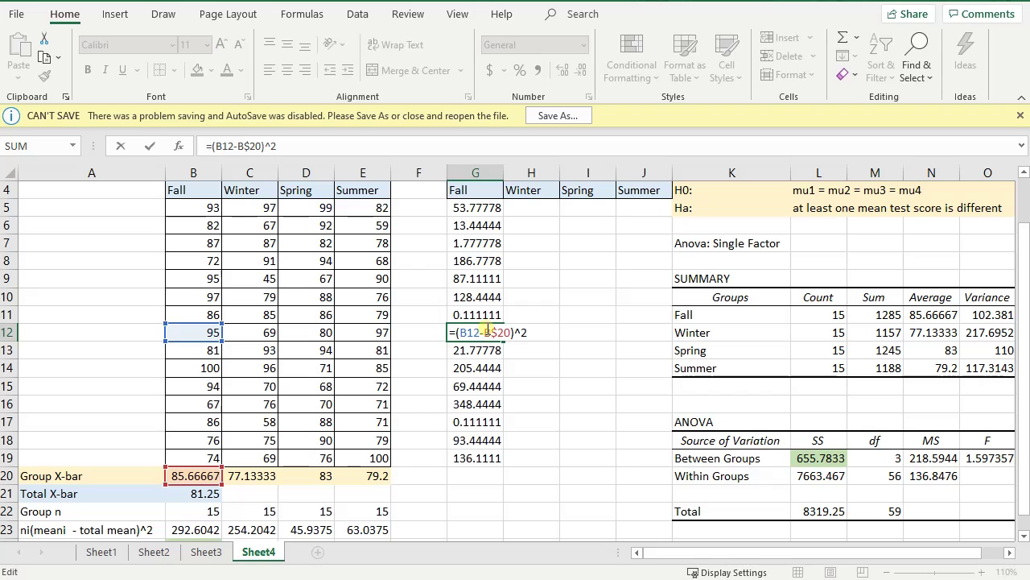
{"action": "key", "text": "Return"}
Extend the formulas in G5:G19 across to column J and check the references in J19, J5 and H9
{"action": "left_click_drag", "start_coordinate": [499, 208], "coordinate": [692, 459]}
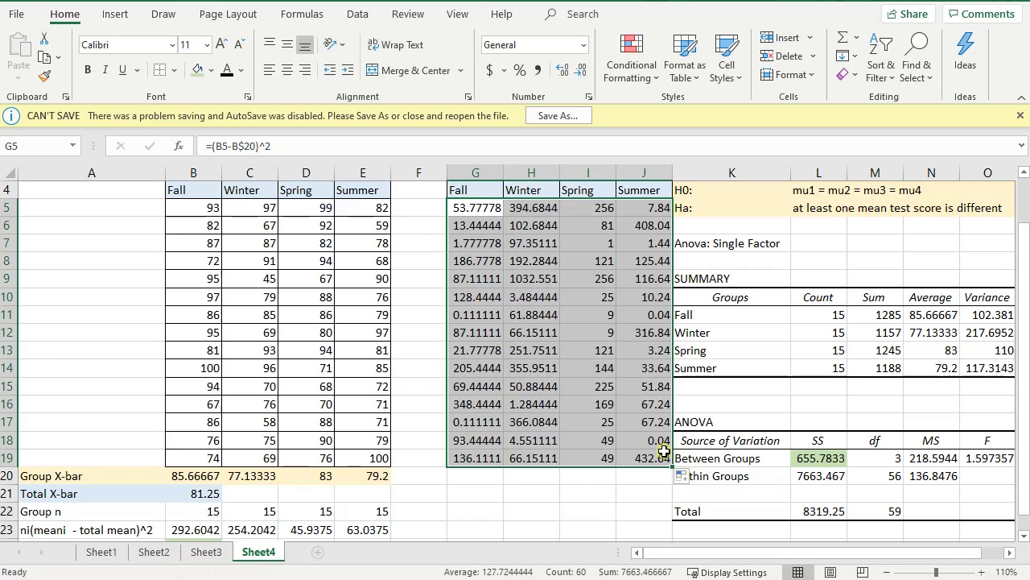
{"action": "double_click", "coordinate": [653, 457]}
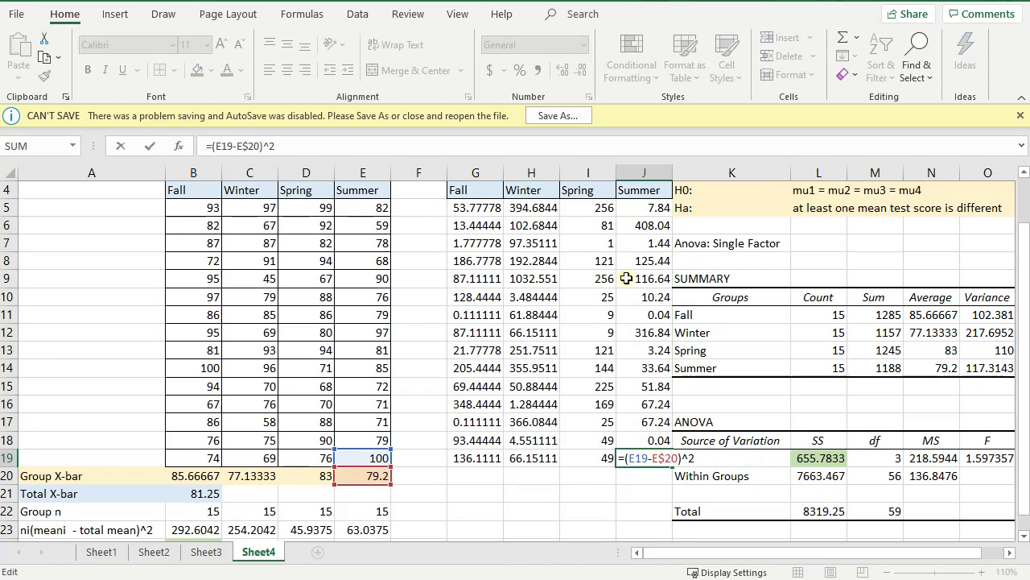
{"action": "key", "text": "Return"}
{"action": "double_click", "coordinate": [651, 207]}
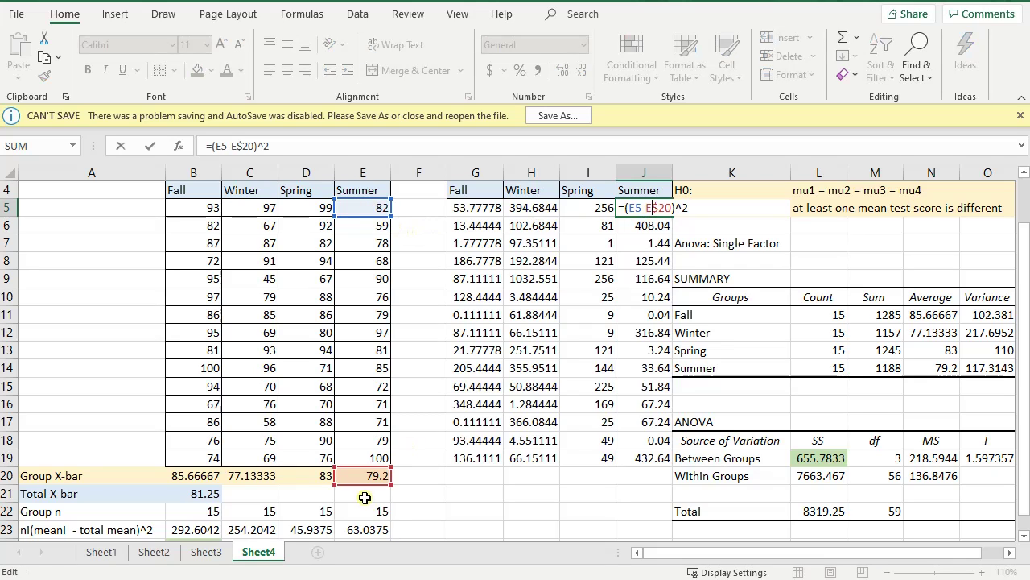
{"action": "key", "text": "Return"}
{"action": "left_click", "coordinate": [531, 277]}
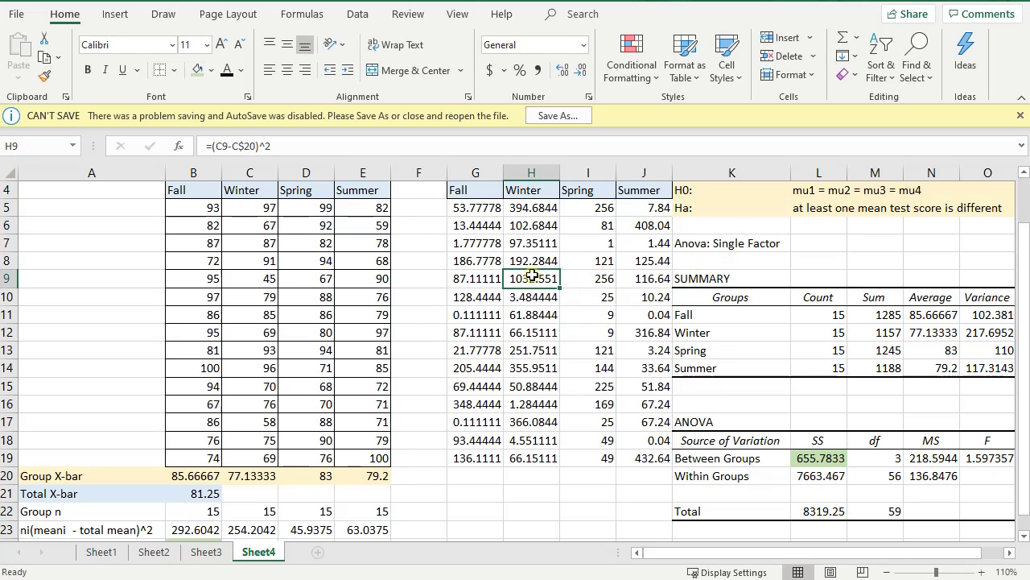
{"action": "double_click", "coordinate": [531, 276]}
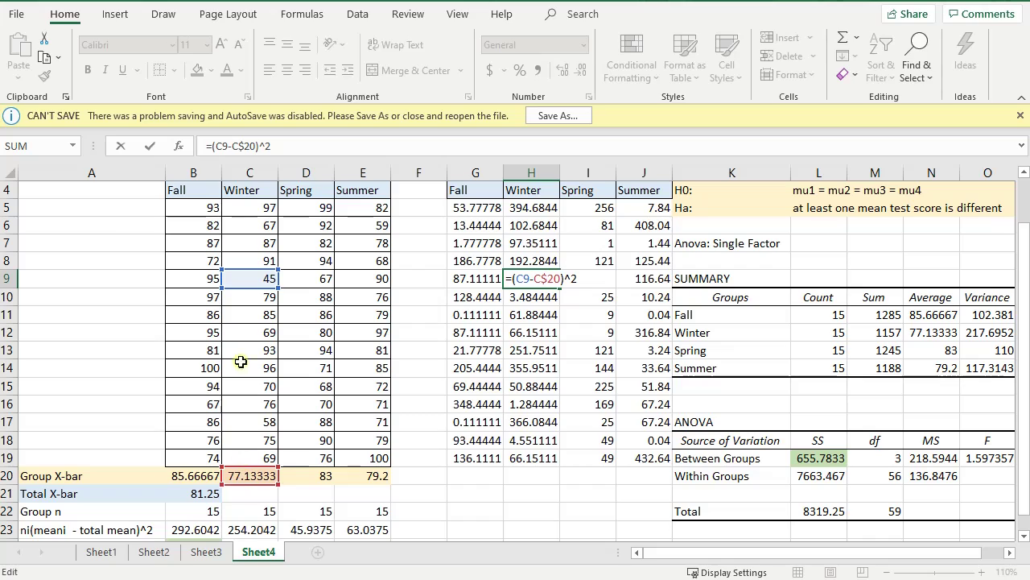
{"action": "key", "text": "Return"}
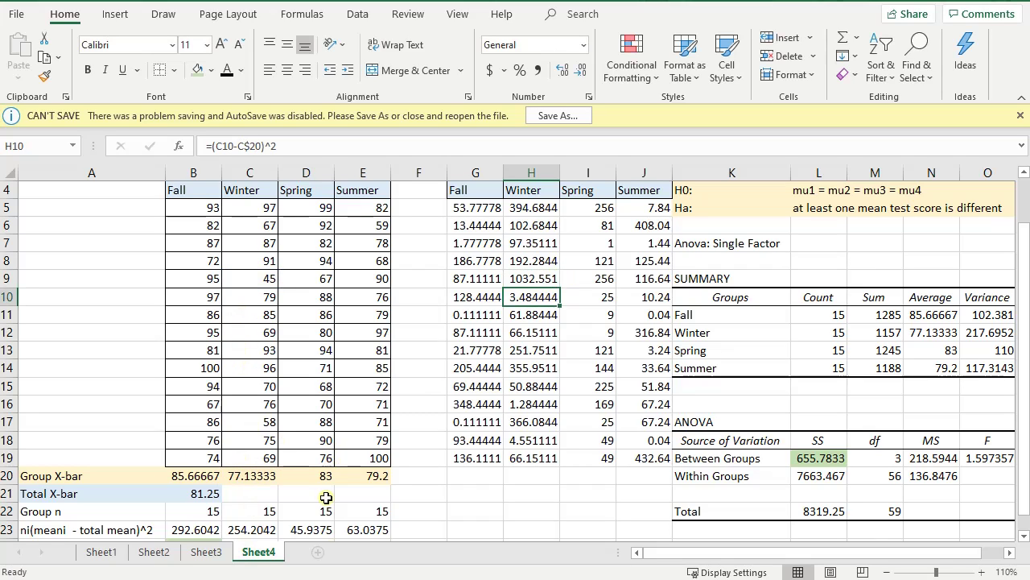
Label A25, below SSB, as SSW
{"action": "left_click", "coordinate": [457, 473]}
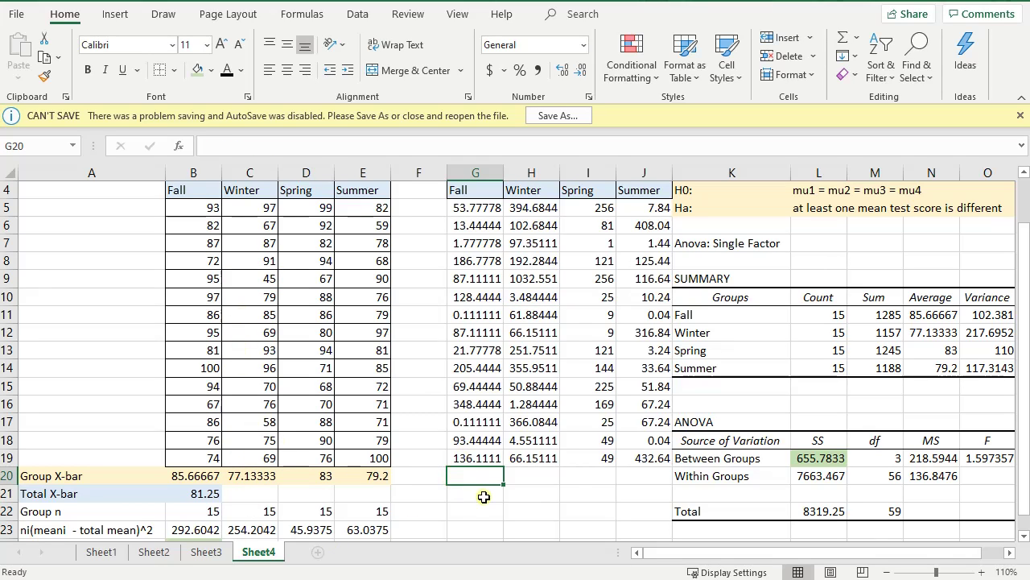
{"action": "scroll", "coordinate": [476, 490], "scroll_direction": "down", "scroll_amount": 1}
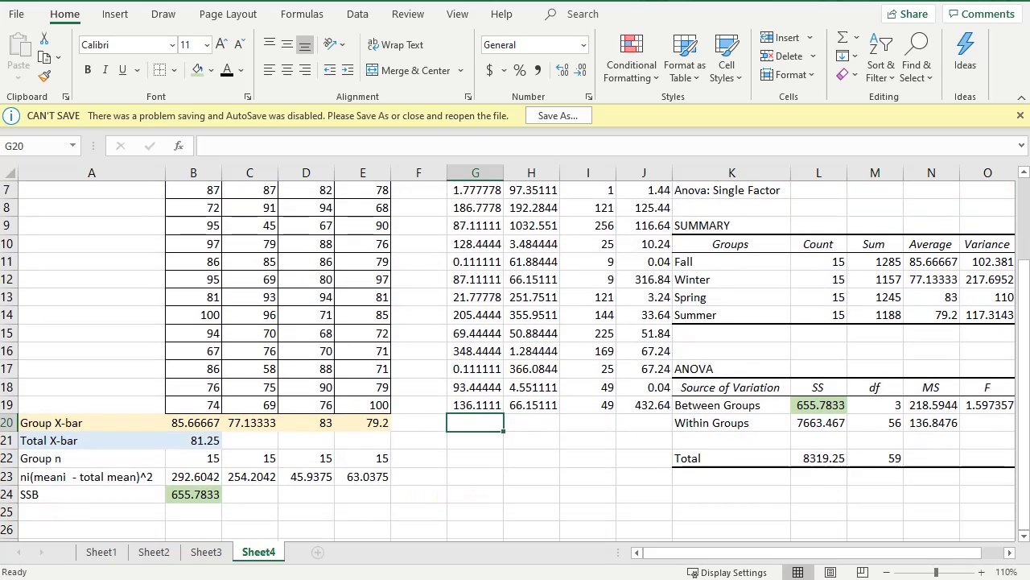
{"action": "left_click", "coordinate": [85, 506]}
{"action": "type", "text": "SSB"}
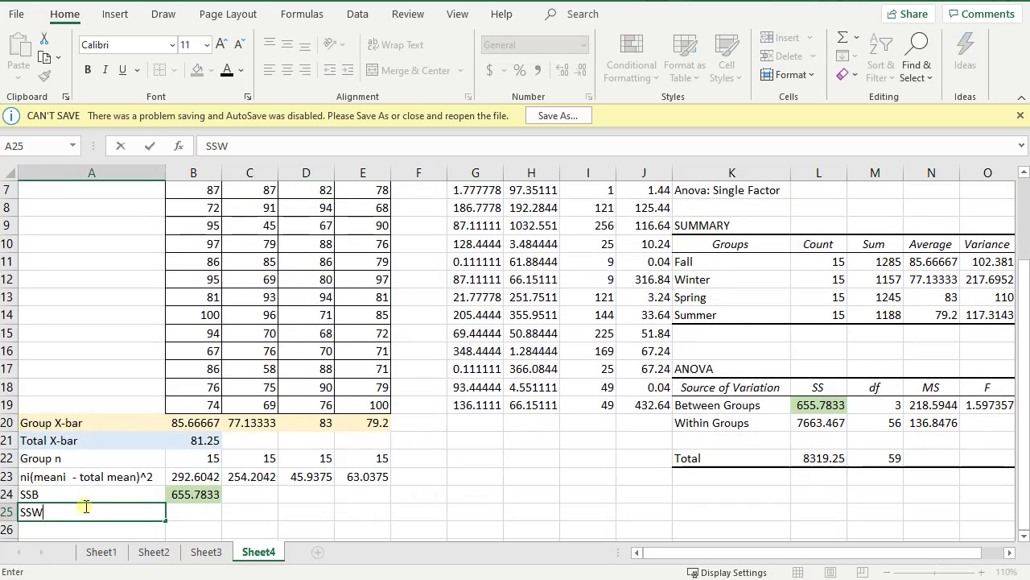
{"action": "key", "text": "Tab"}
Sum all the squared deviations in B25 with =SUM(G5:J19)
{"action": "type", "text": "=sum("}
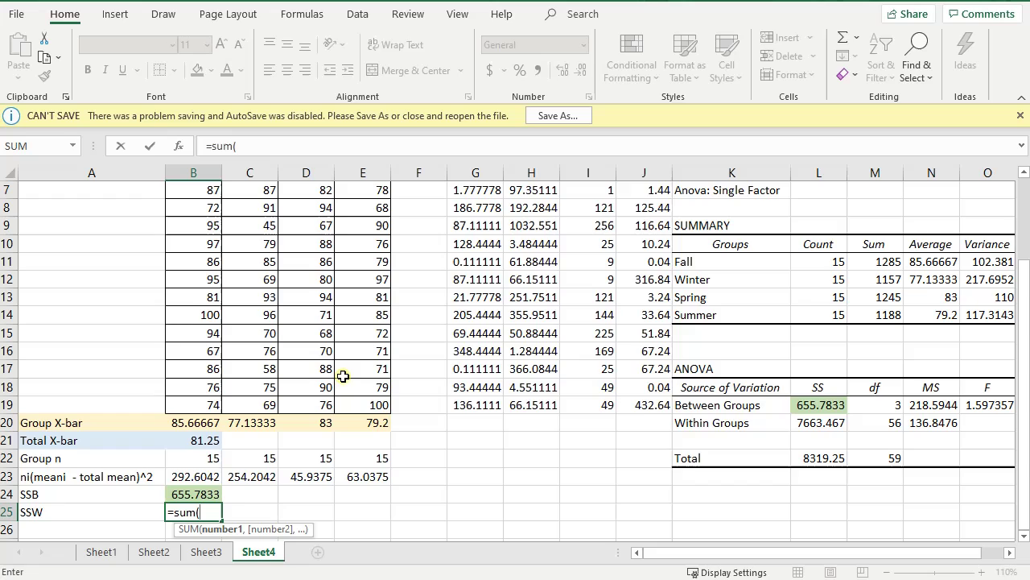
{"action": "scroll", "coordinate": [539, 378], "scroll_direction": "up", "scroll_amount": 3}
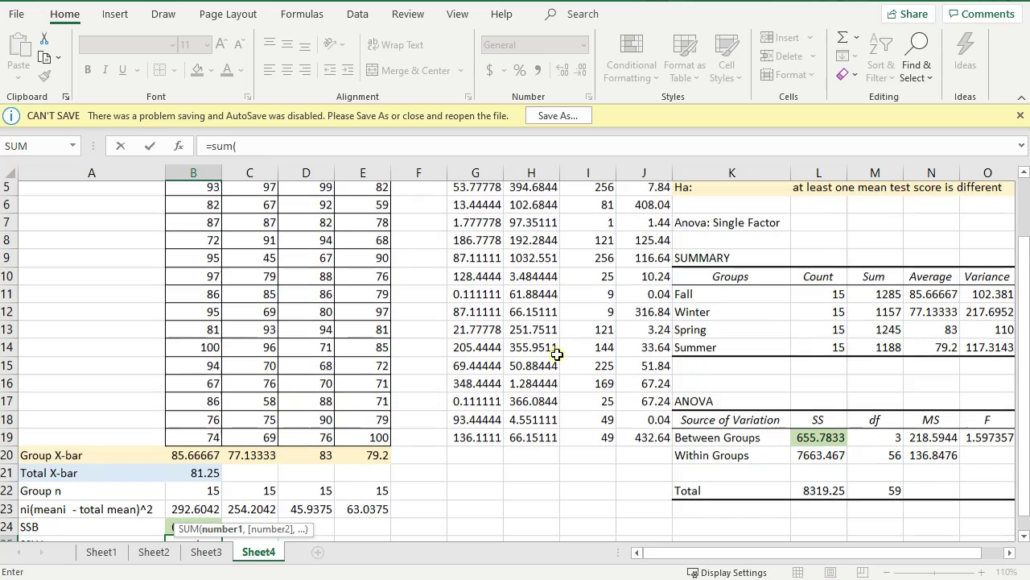
{"action": "left_click", "coordinate": [487, 207]}
{"action": "left_click_drag", "start_coordinate": [487, 207], "coordinate": [637, 457]}
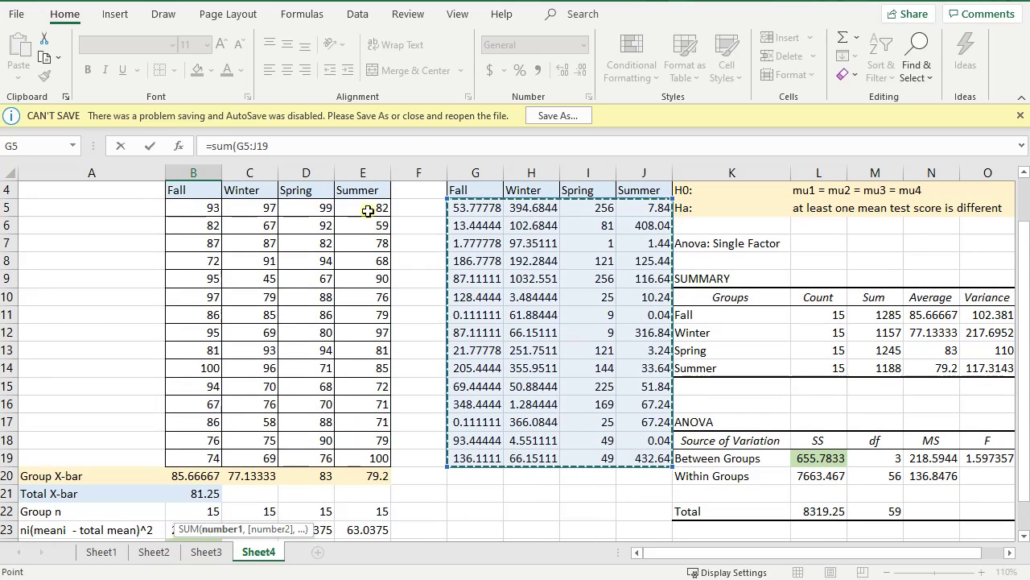
{"action": "scroll", "coordinate": [361, 227], "scroll_direction": "down", "scroll_amount": 2}
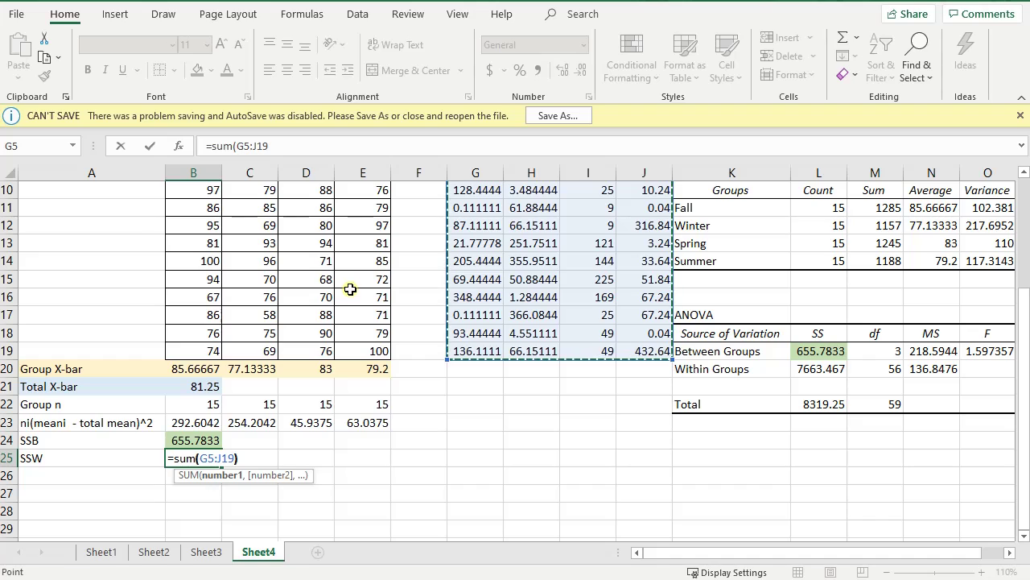
{"action": "type", "text": ")"}
{"action": "key", "text": "Return"}
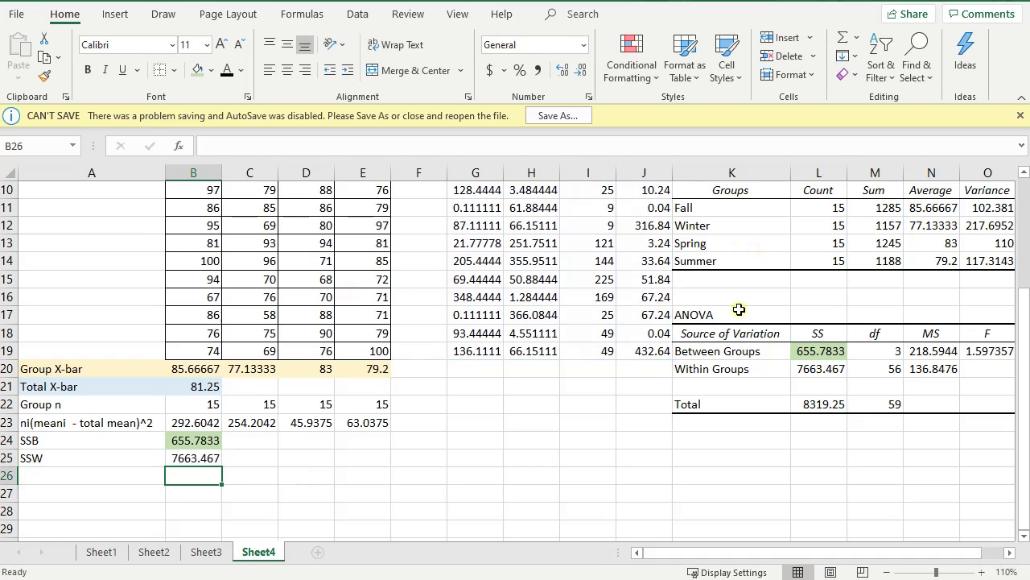
Shade the SSW value in B25 and the Within Groups SS in L20 with the same light orange fill
{"action": "left_click", "coordinate": [216, 456]}
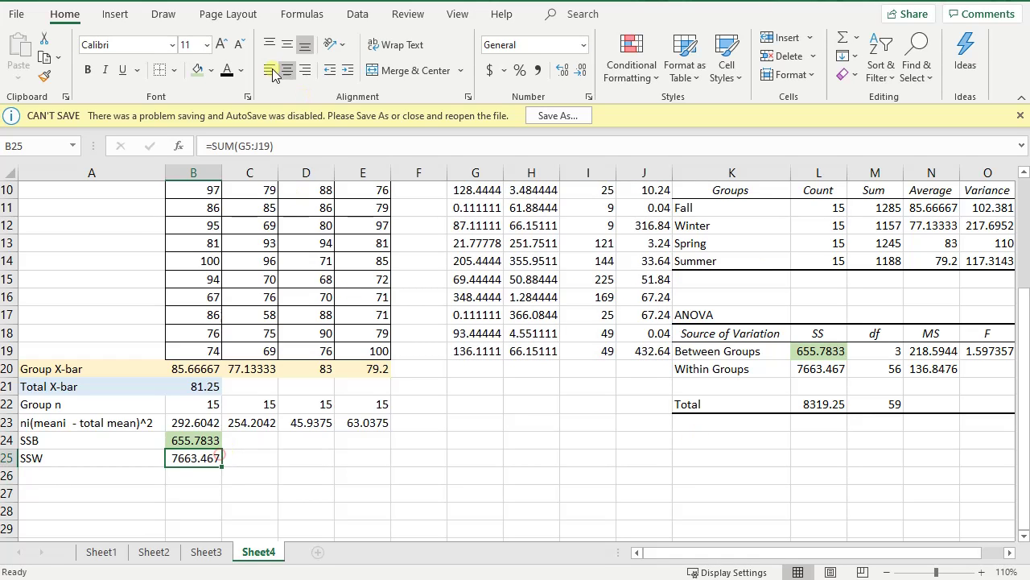
{"action": "left_click", "coordinate": [208, 73]}
{"action": "left_click", "coordinate": [264, 128]}
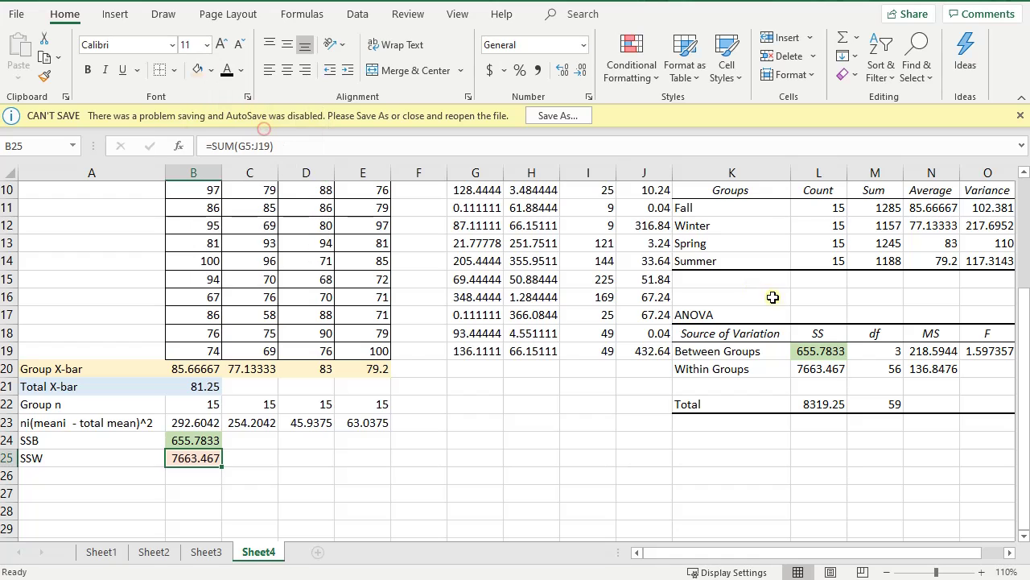
{"action": "left_click", "coordinate": [821, 369]}
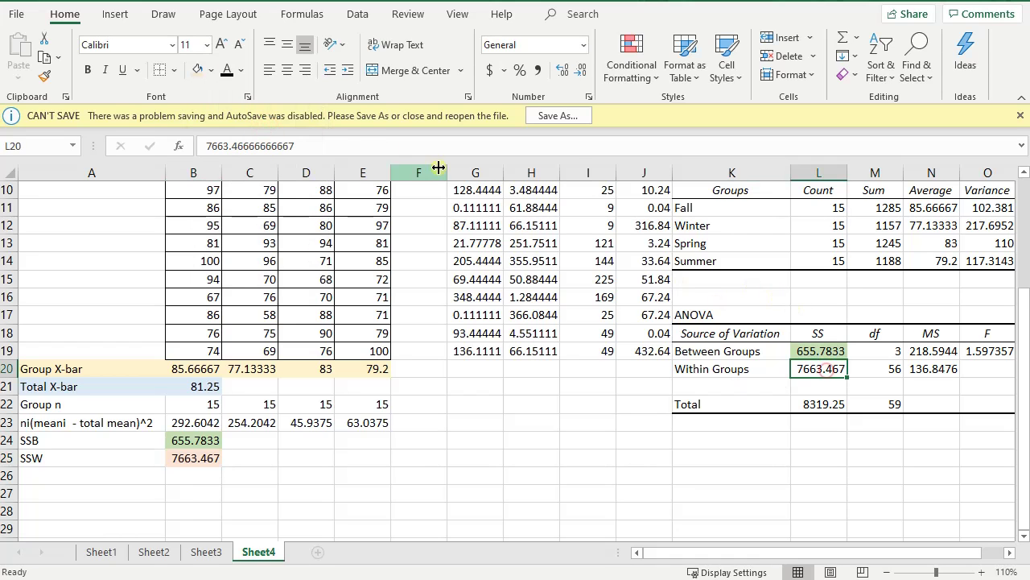
{"action": "left_click", "coordinate": [197, 73]}
{"action": "left_click", "coordinate": [820, 453]}
{"action": "left_click", "coordinate": [820, 386]}
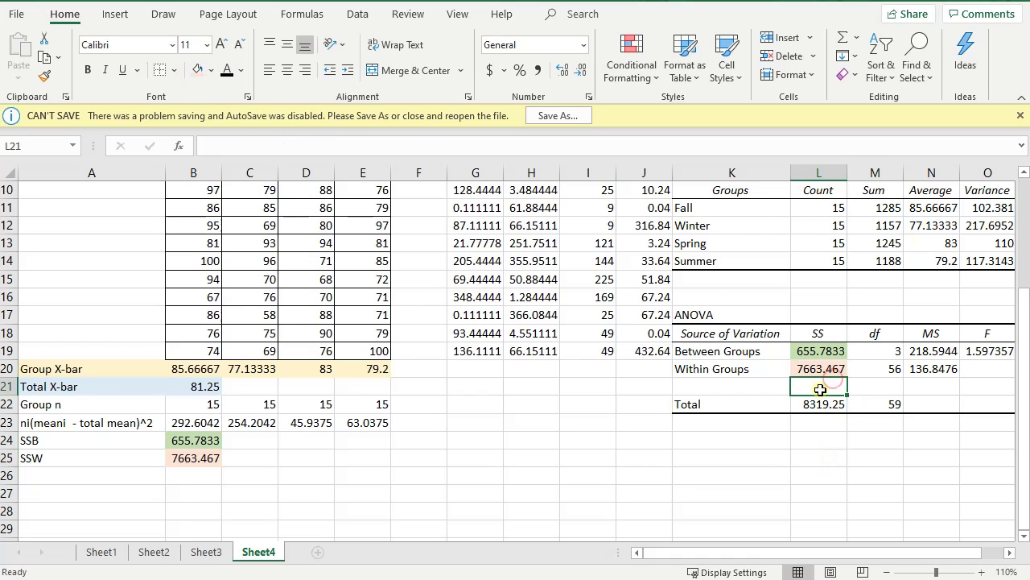
Apply all borders to the squared-deviation block G5:J19
{"action": "scroll", "coordinate": [805, 383], "scroll_direction": "up", "scroll_amount": 2}
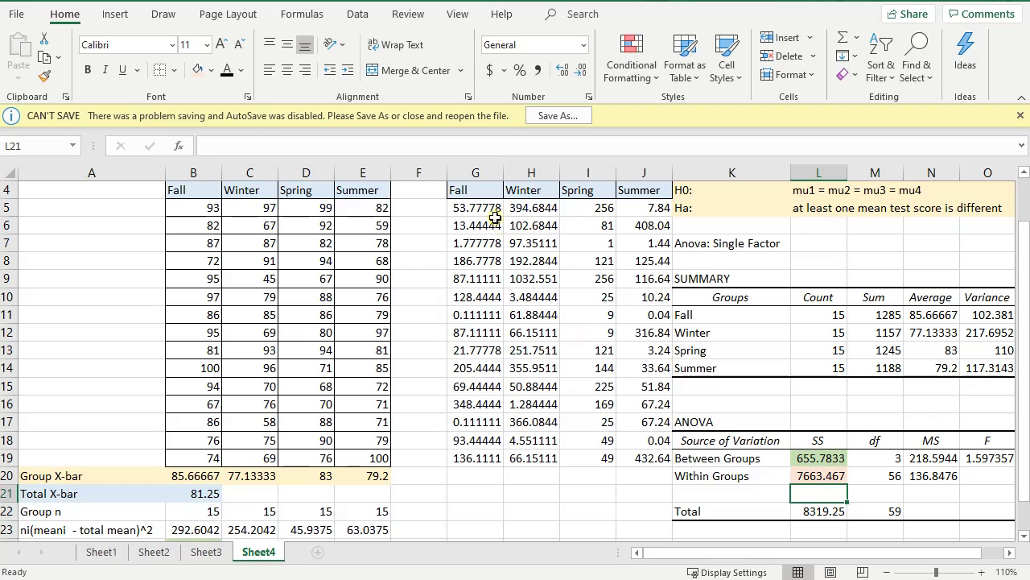
{"action": "left_click_drag", "start_coordinate": [494, 218], "coordinate": [644, 458]}
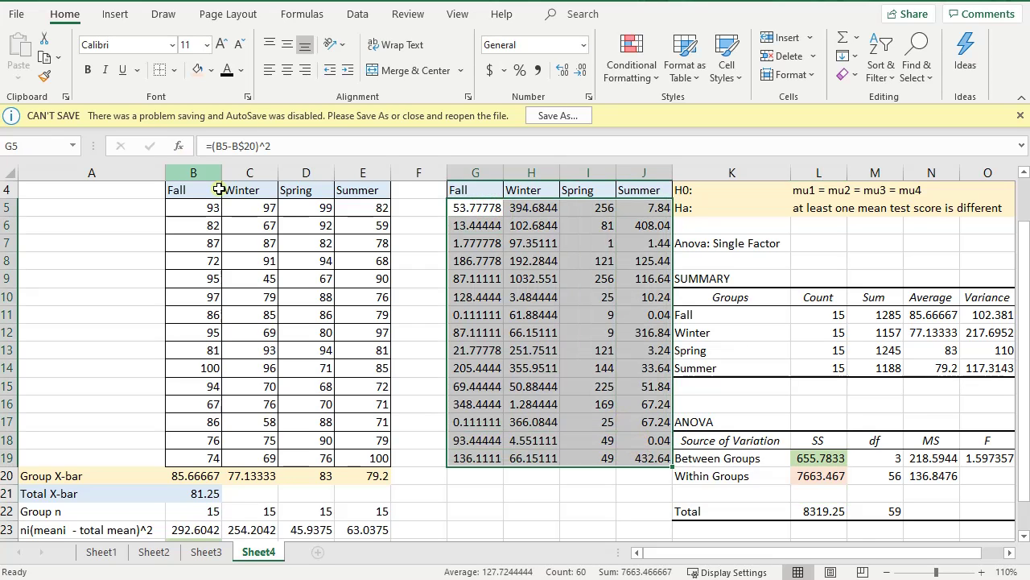
{"action": "scroll", "coordinate": [349, 293], "scroll_direction": "up", "scroll_amount": 1}
{"action": "left_click", "coordinate": [174, 70]}
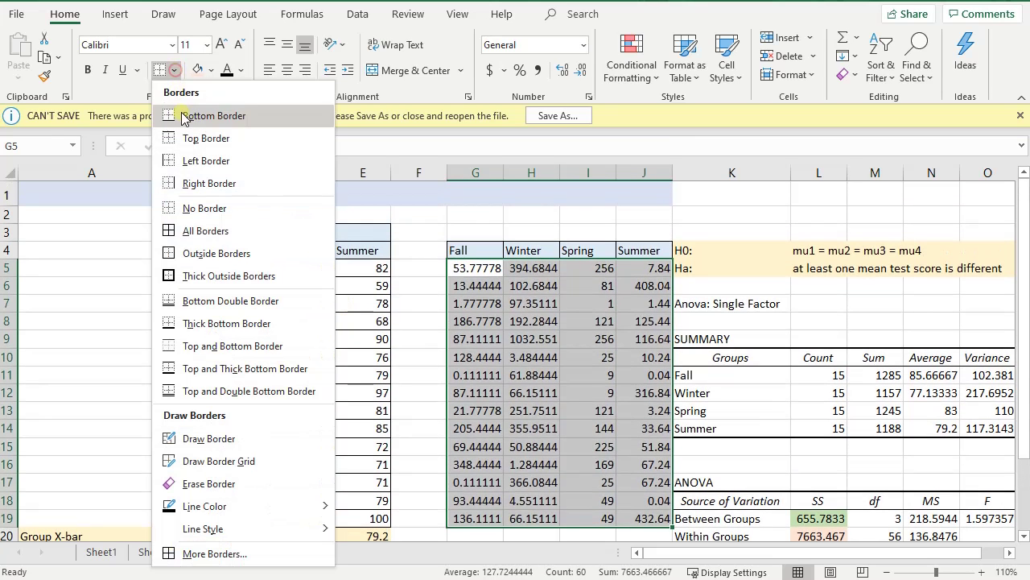
{"action": "left_click", "coordinate": [206, 231]}
{"action": "left_click", "coordinate": [634, 309]}
{"action": "scroll", "coordinate": [751, 354], "scroll_direction": "down", "scroll_amount": 1}
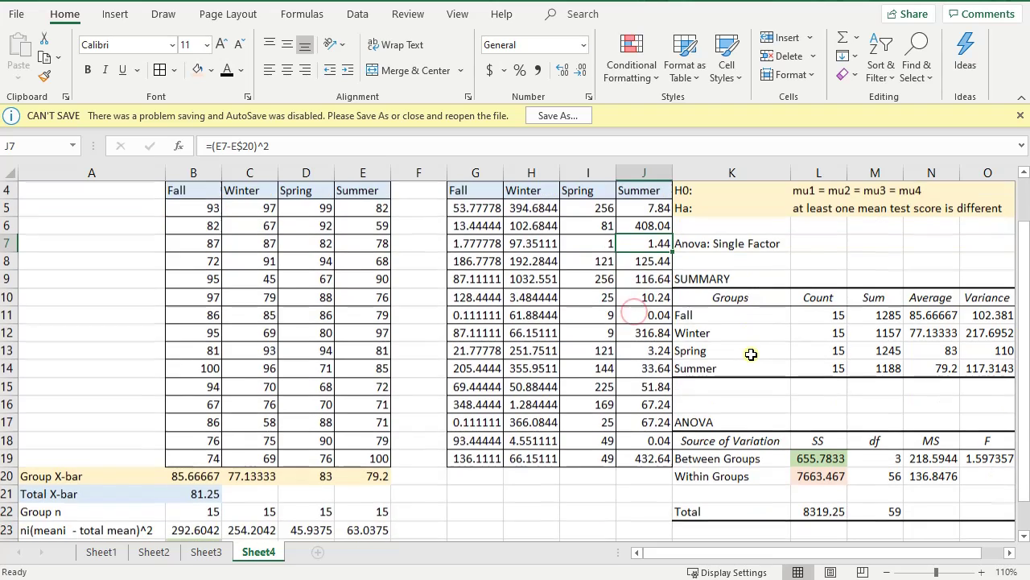
{"action": "scroll", "coordinate": [751, 355], "scroll_direction": "down", "scroll_amount": 1}
{"action": "left_click", "coordinate": [247, 498]}
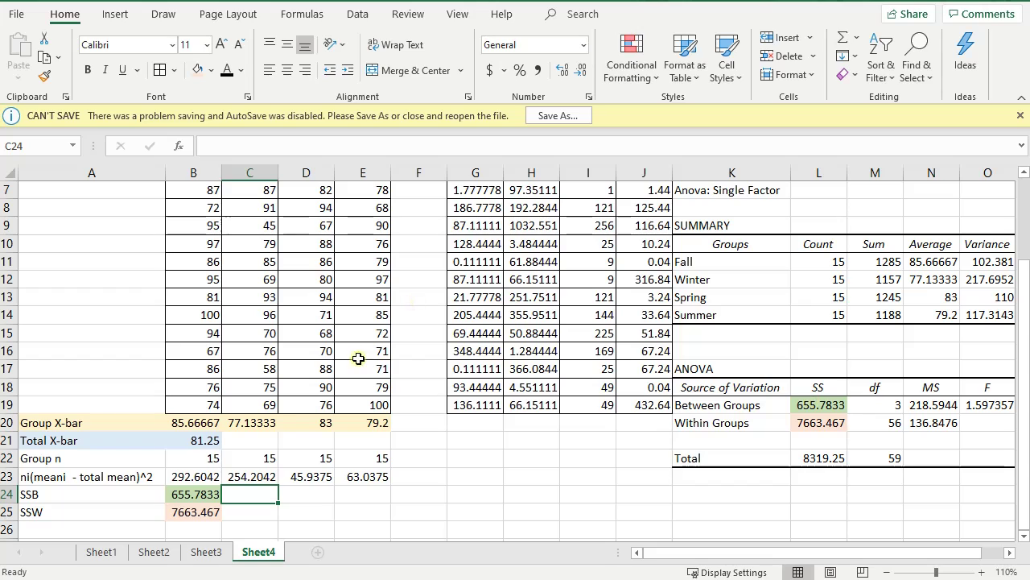
{"action": "left_click_drag", "start_coordinate": [75, 495], "coordinate": [195, 511]}
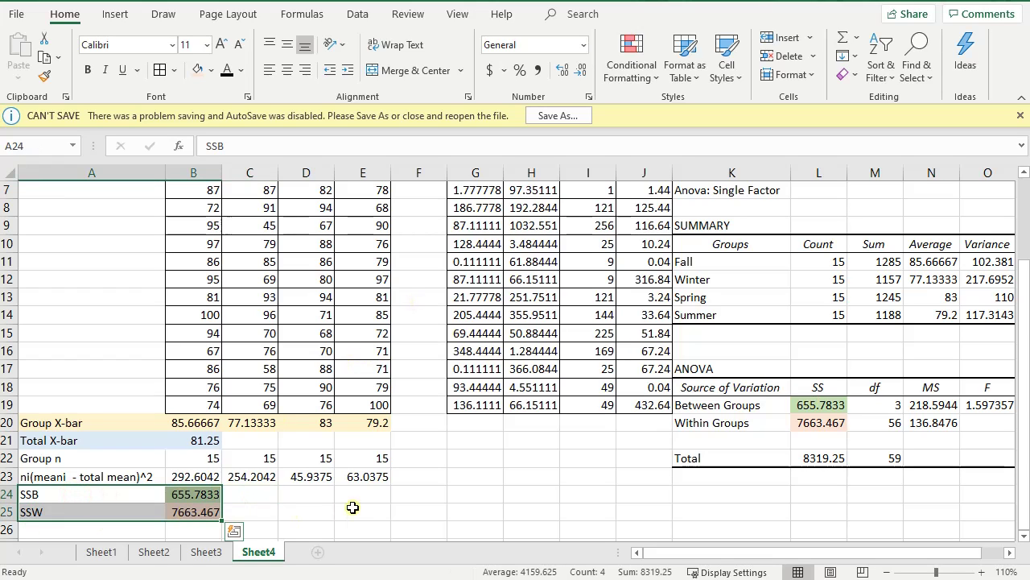
{"action": "left_click", "coordinate": [897, 422]}
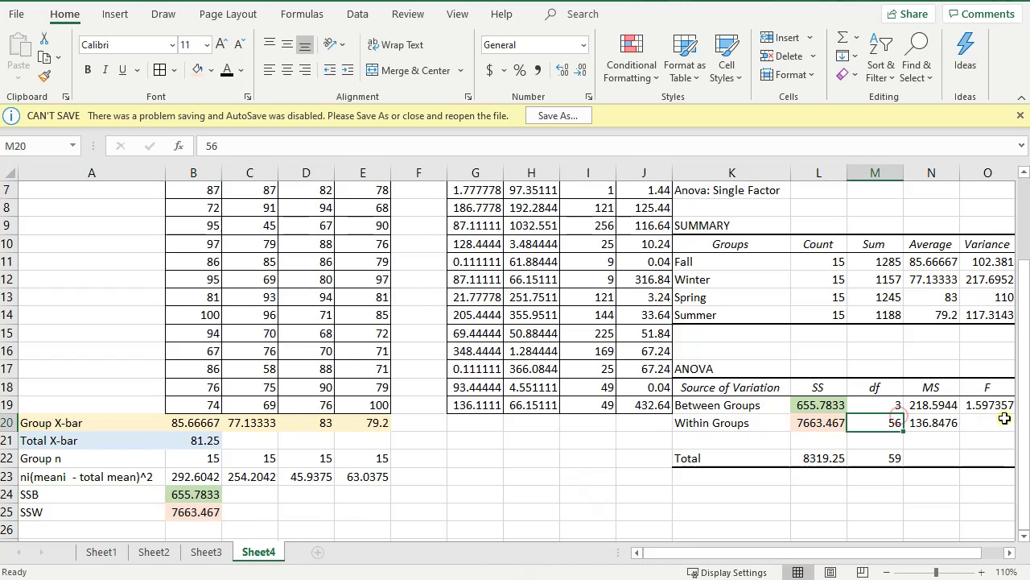
Move the SSB and SSW values from B24:B25 down to B26:B27
{"action": "scroll", "coordinate": [292, 506], "scroll_direction": "down", "scroll_amount": 1}
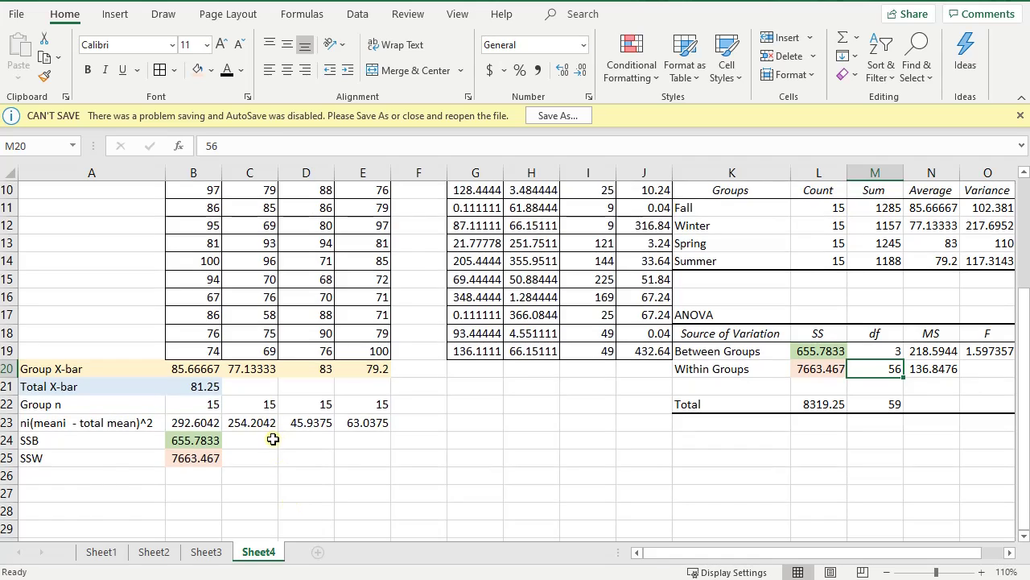
{"action": "left_click", "coordinate": [273, 439]}
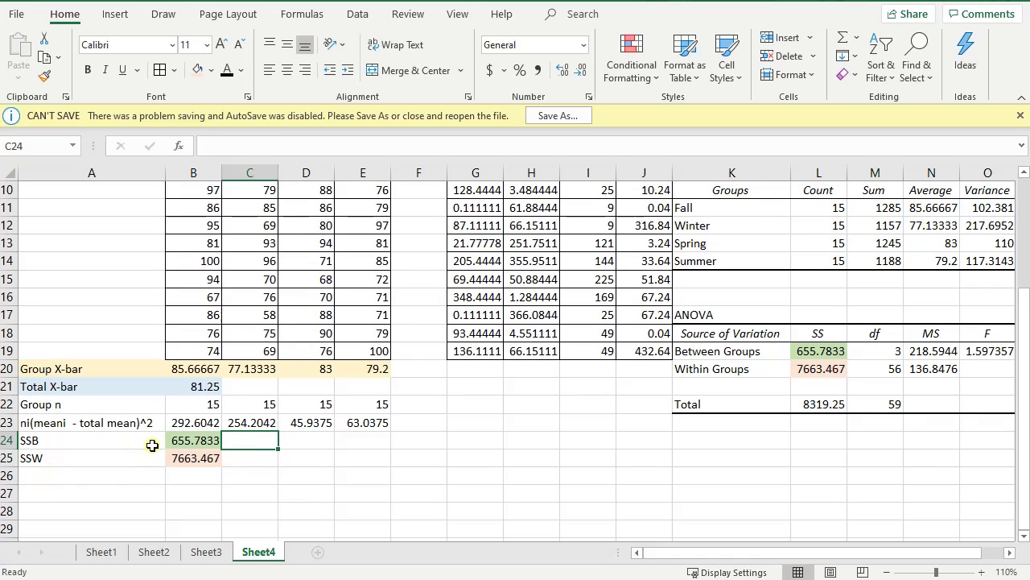
{"action": "left_click_drag", "start_coordinate": [193, 440], "coordinate": [191, 471]}
{"action": "key", "text": "ctrl+c"}
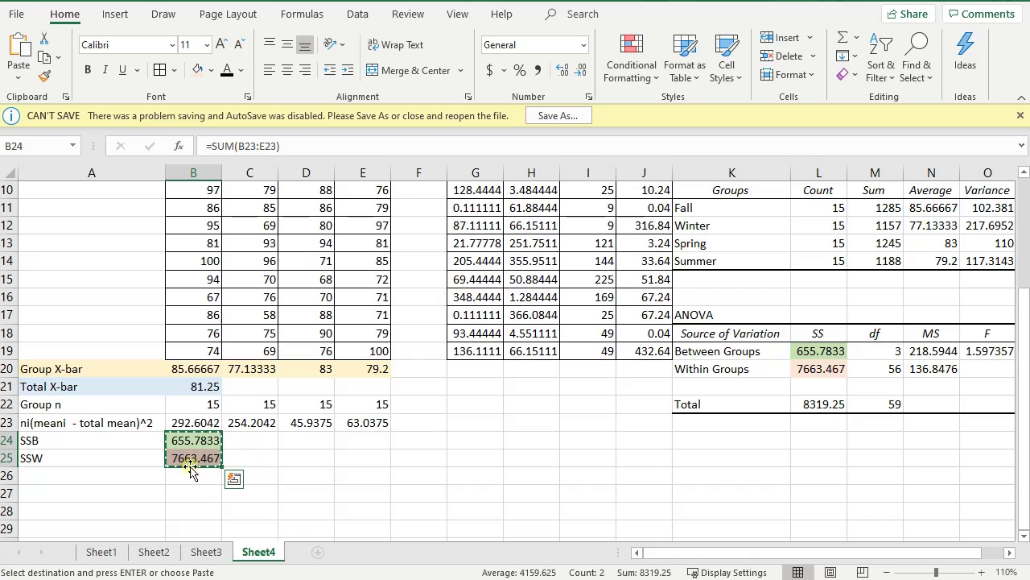
{"action": "left_click", "coordinate": [198, 476]}
{"action": "key", "text": "Return"}
Head the moved values with SS in B25 and label their rows Between in A26 and Within in A27
{"action": "left_click", "coordinate": [95, 458]}
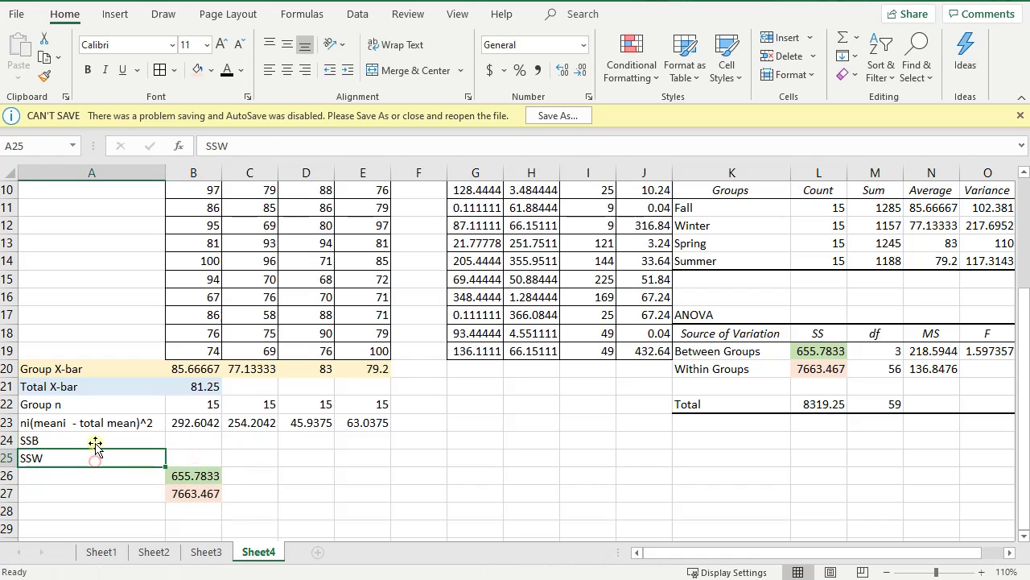
{"action": "left_click", "coordinate": [195, 456]}
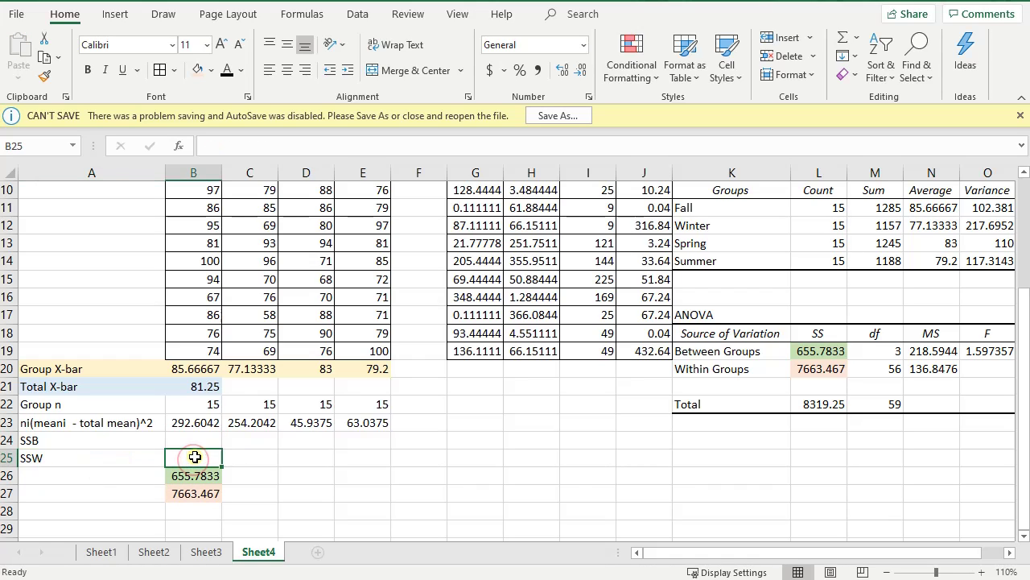
{"action": "type", "text": "SS"}
{"action": "left_click", "coordinate": [103, 478]}
{"action": "type", "text": "B"}
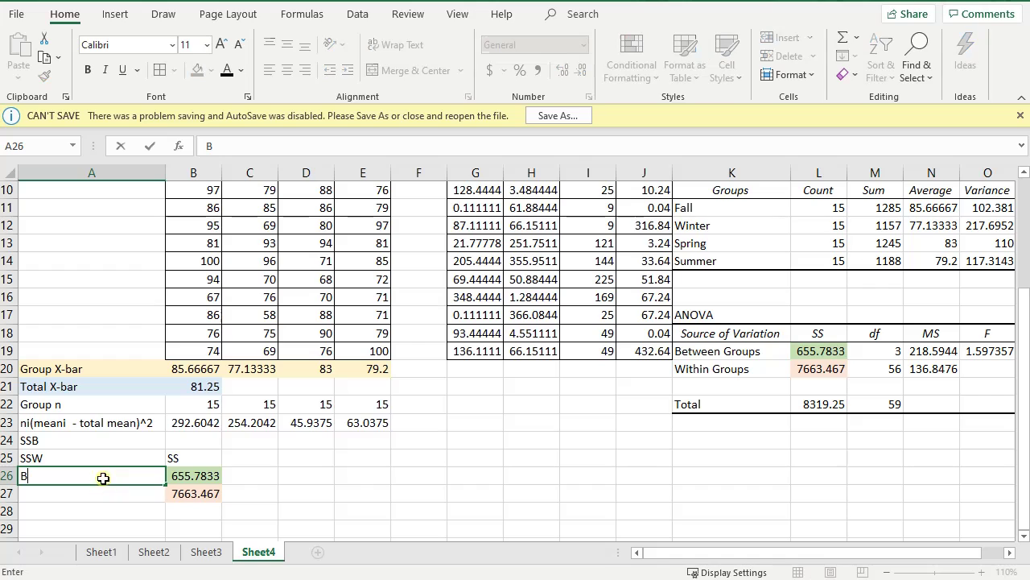
{"action": "type", "text": "etween"}
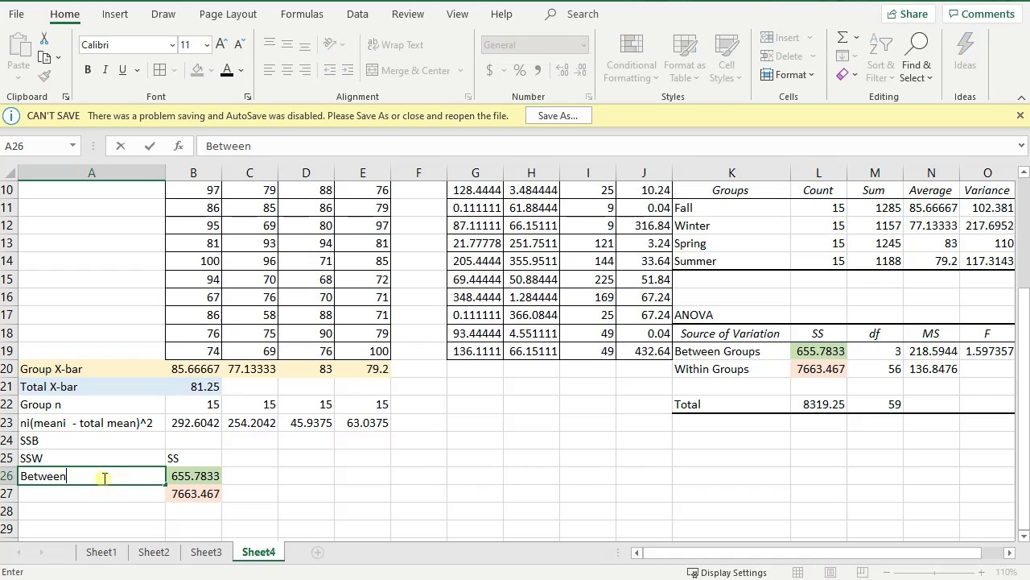
{"action": "key", "text": "Return"}
{"action": "type", "text": "Within"}
{"action": "key", "text": "Up"}
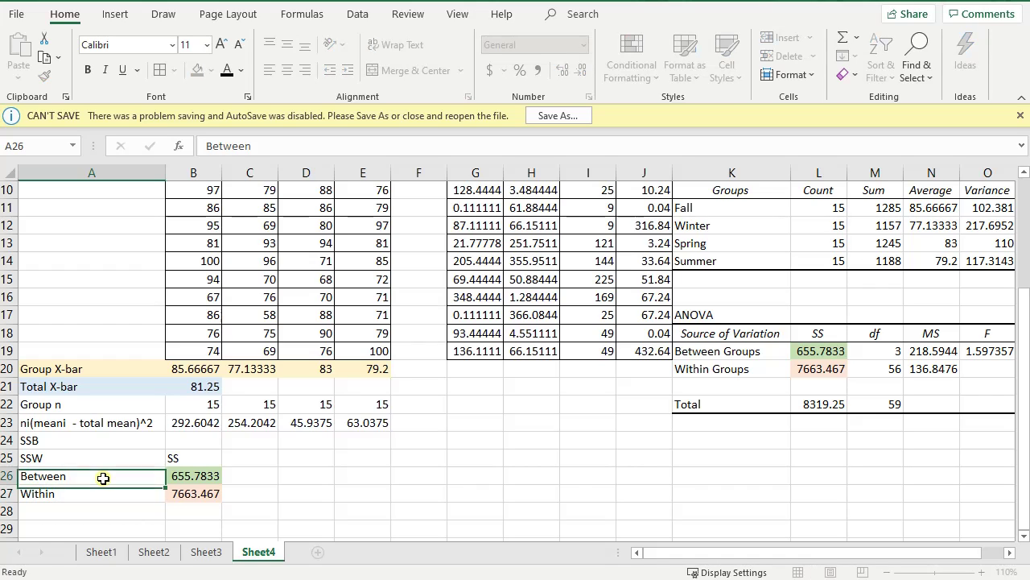
Clear the old SSW and SSB labels from A25 and A24
{"action": "key", "text": "Up"}
{"action": "key", "text": "Delete"}
{"action": "key", "text": "Up"}
{"action": "key", "text": "Delete"}
Apply all borders to the small sums-of-squares table A25:B27
{"action": "key", "text": "Down"}
{"action": "key", "text": "shift+Right"}
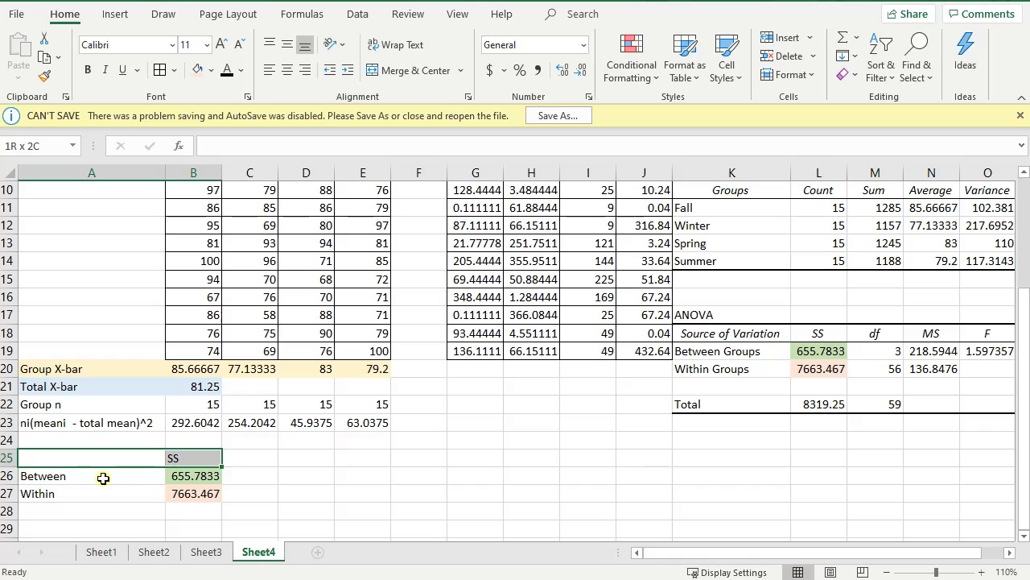
{"action": "key", "text": "shift+Down"}
{"action": "key", "text": "shift+Down"}
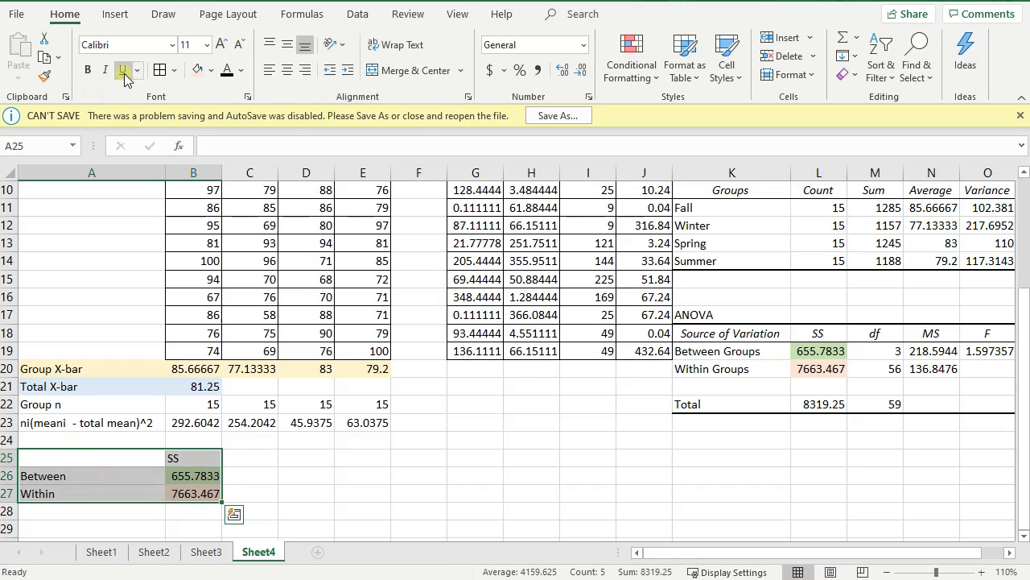
{"action": "left_click", "coordinate": [159, 70]}
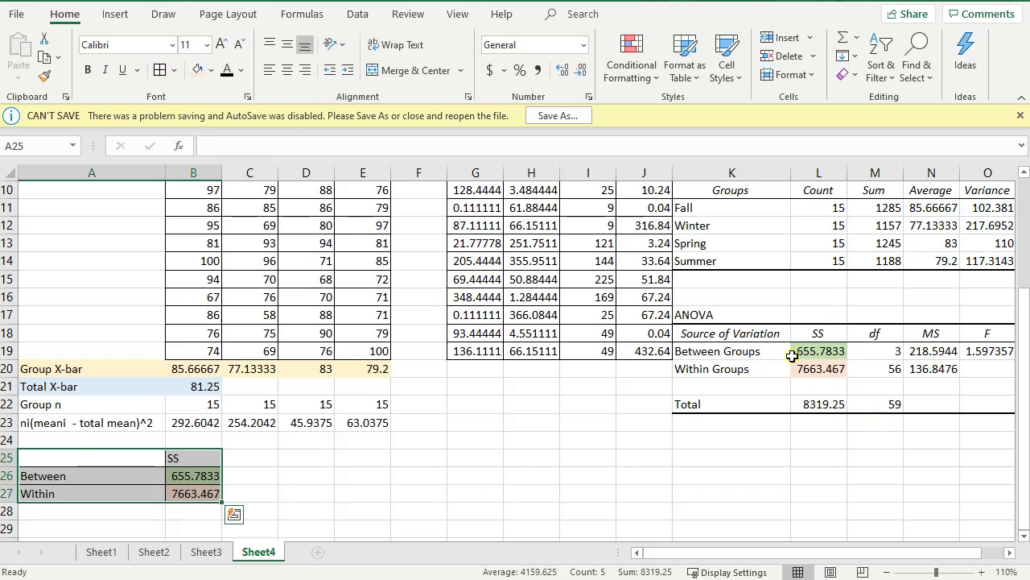
Add a df heading in C25 and calculate the between-groups degrees of freedom in C26 with =4-1
{"action": "left_click", "coordinate": [264, 455]}
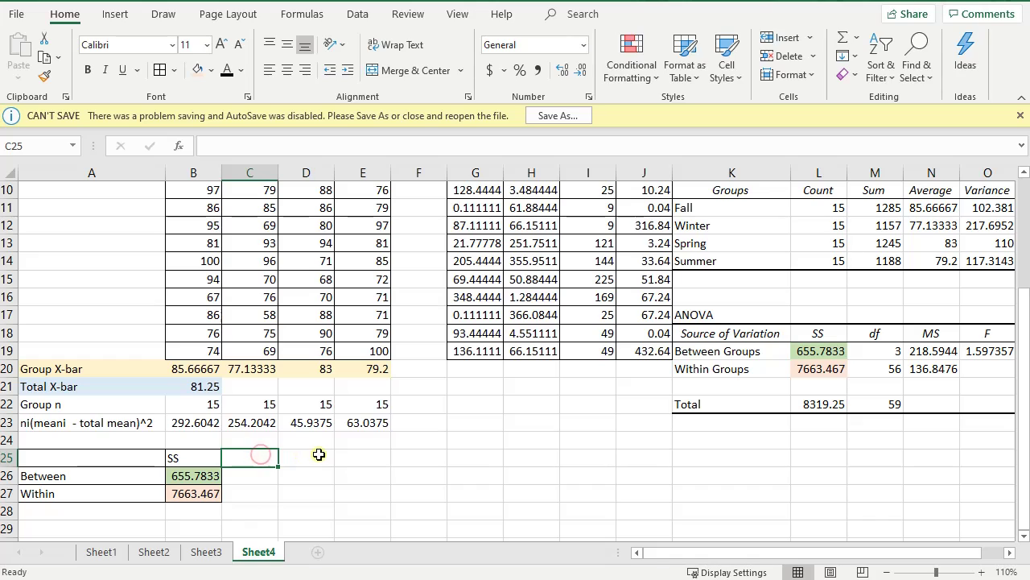
{"action": "type", "text": "df"}
{"action": "key", "text": "Return"}
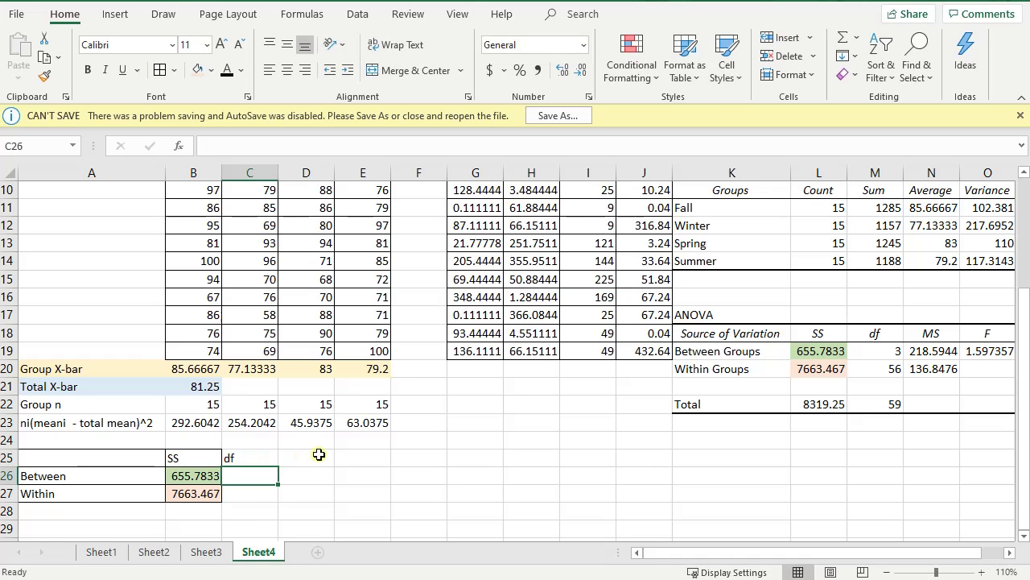
{"action": "left_click_drag", "start_coordinate": [198, 368], "coordinate": [355, 360]}
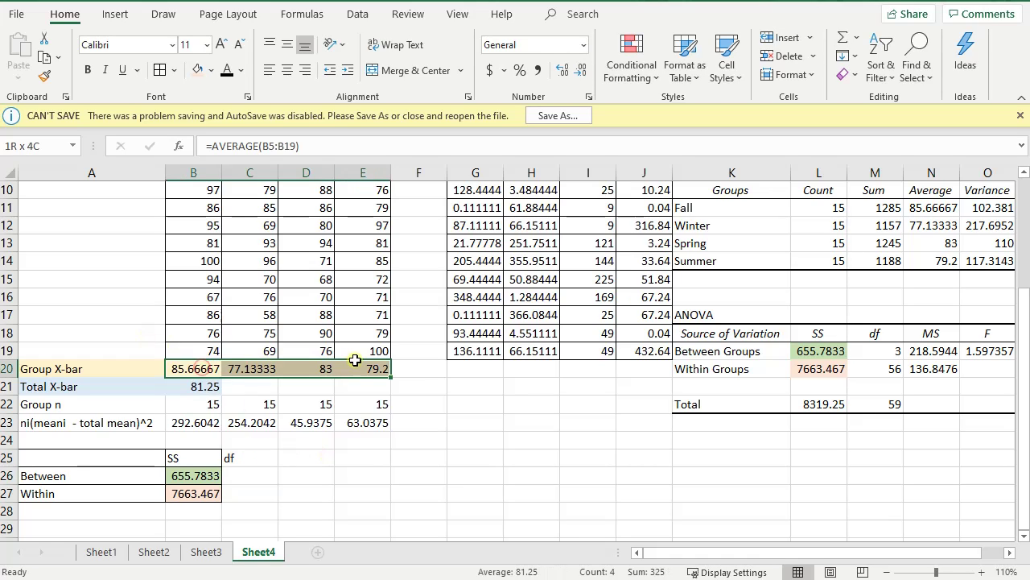
{"action": "left_click", "coordinate": [253, 479]}
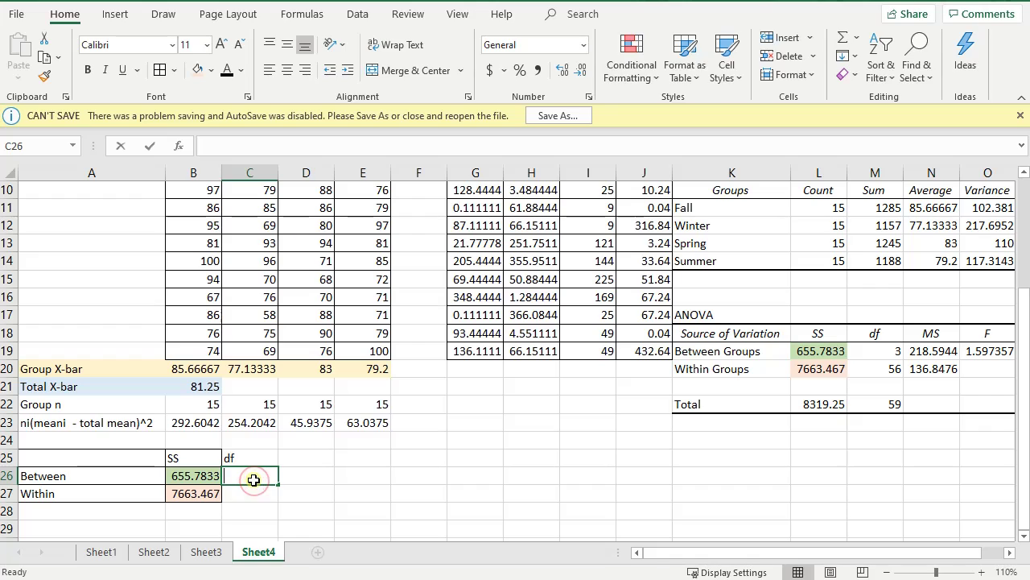
{"action": "type", "text": "4"}
{"action": "type", "text": "4-"}
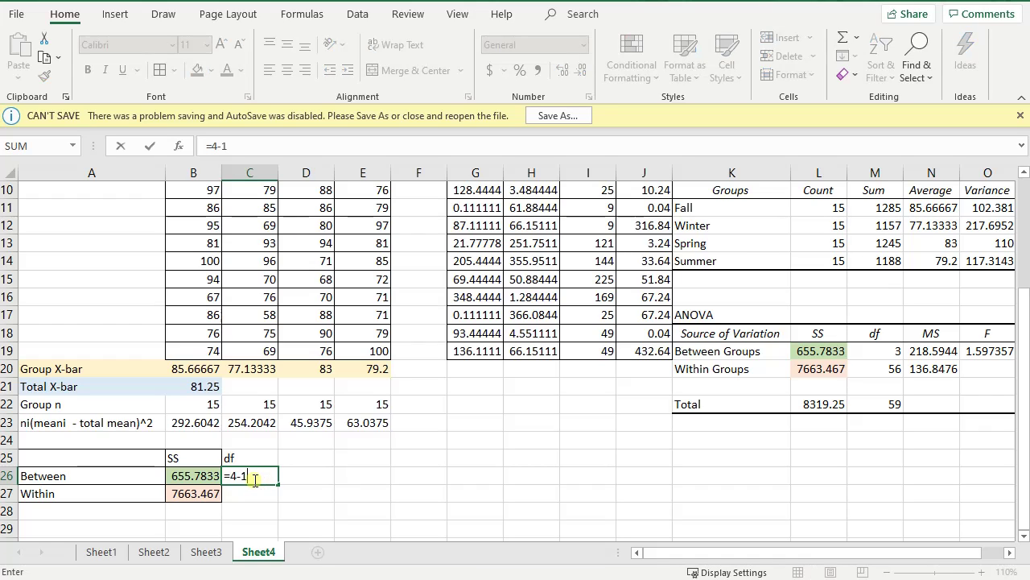
{"action": "key", "text": "Return"}
Calculate the within-groups degrees of freedom in C27 with =60-4
{"action": "type", "text": "="}
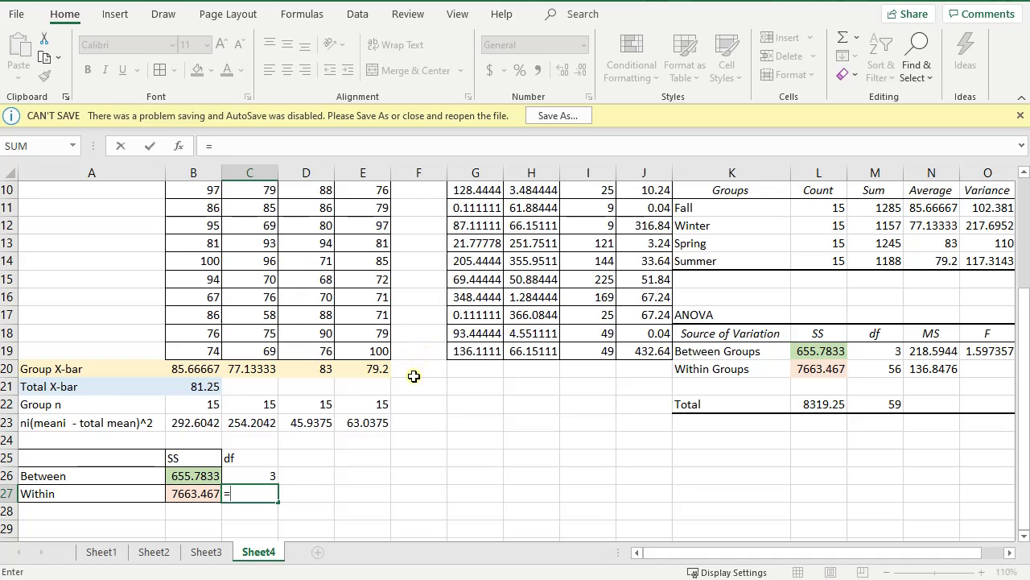
{"action": "scroll", "coordinate": [390, 346], "scroll_direction": "up", "scroll_amount": 2}
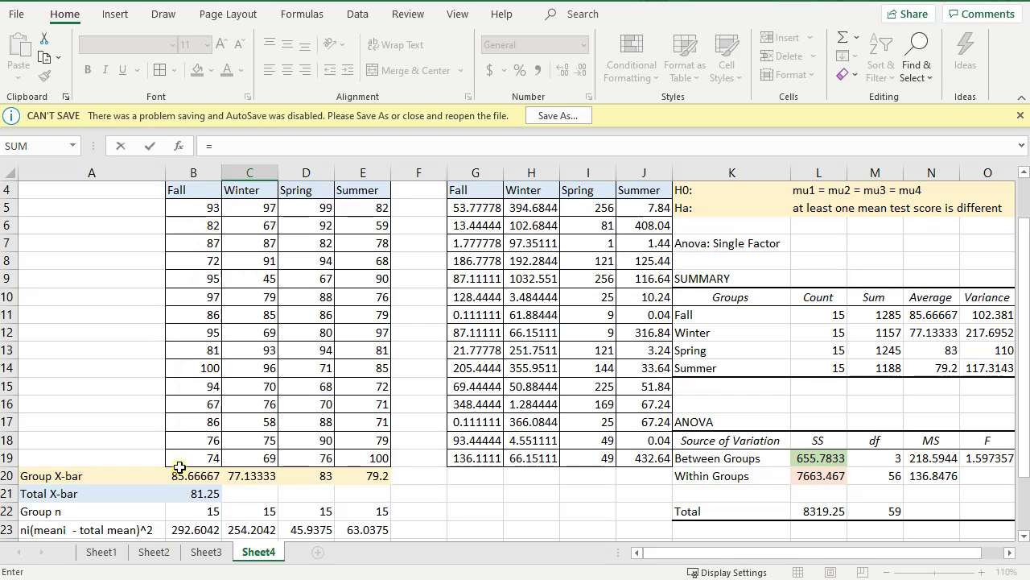
{"action": "scroll", "coordinate": [399, 453], "scroll_direction": "down", "scroll_amount": 2}
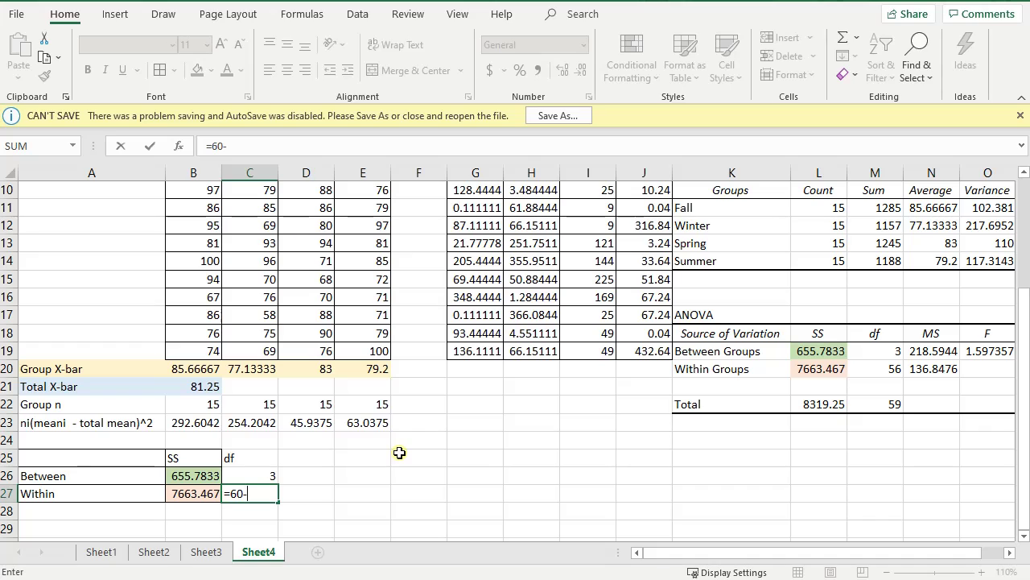
{"action": "key", "text": "Return"}
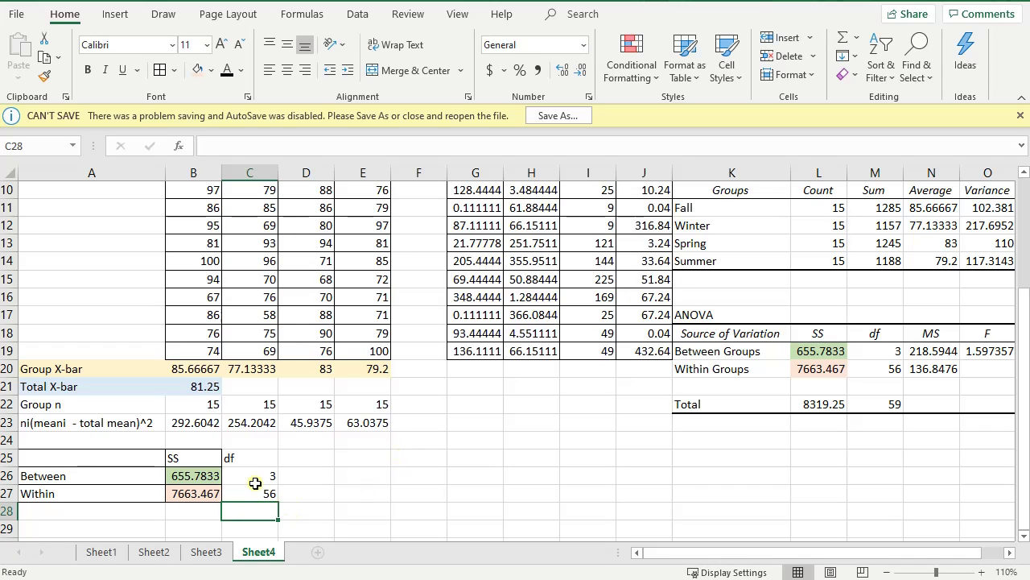
Apply all borders to the df column C25:C27
{"action": "left_click_drag", "start_coordinate": [232, 456], "coordinate": [246, 499]}
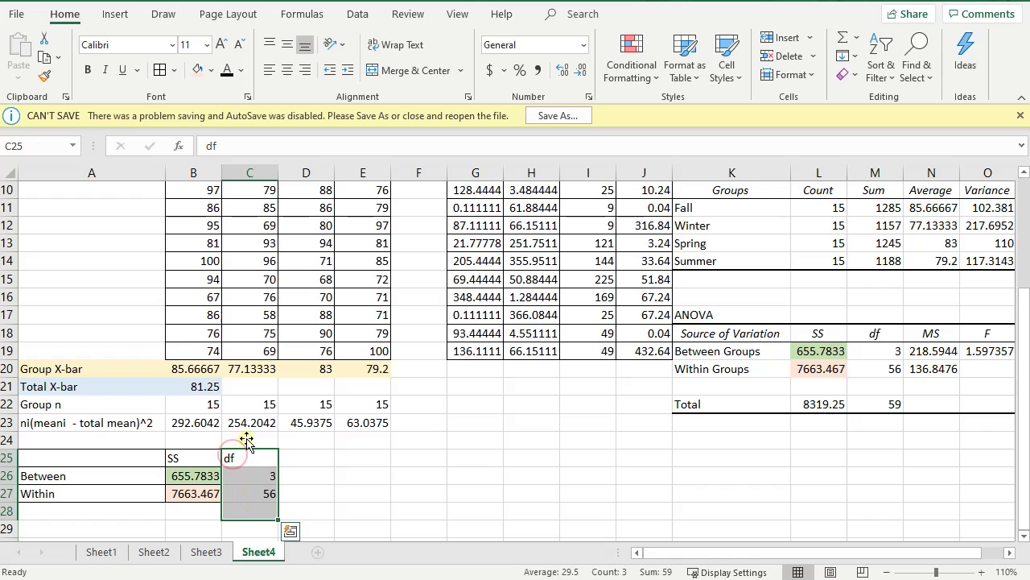
{"action": "left_click_drag", "start_coordinate": [241, 457], "coordinate": [248, 498]}
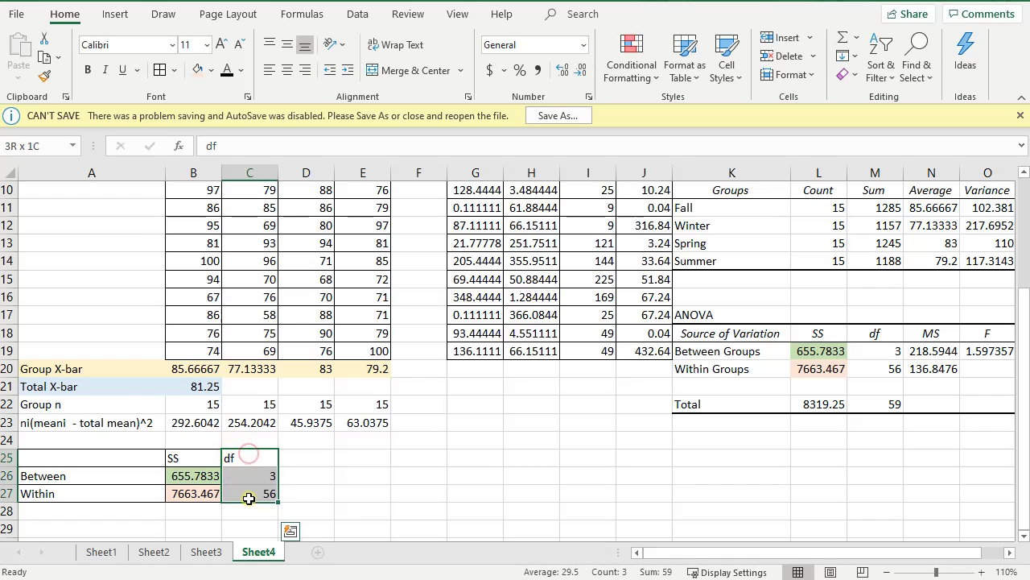
{"action": "left_click", "coordinate": [160, 69]}
{"action": "left_click", "coordinate": [317, 459]}
Label A28 as Total and add up the sums of squares in B28 with =SUM(B26:B27)
{"action": "left_click", "coordinate": [161, 509]}
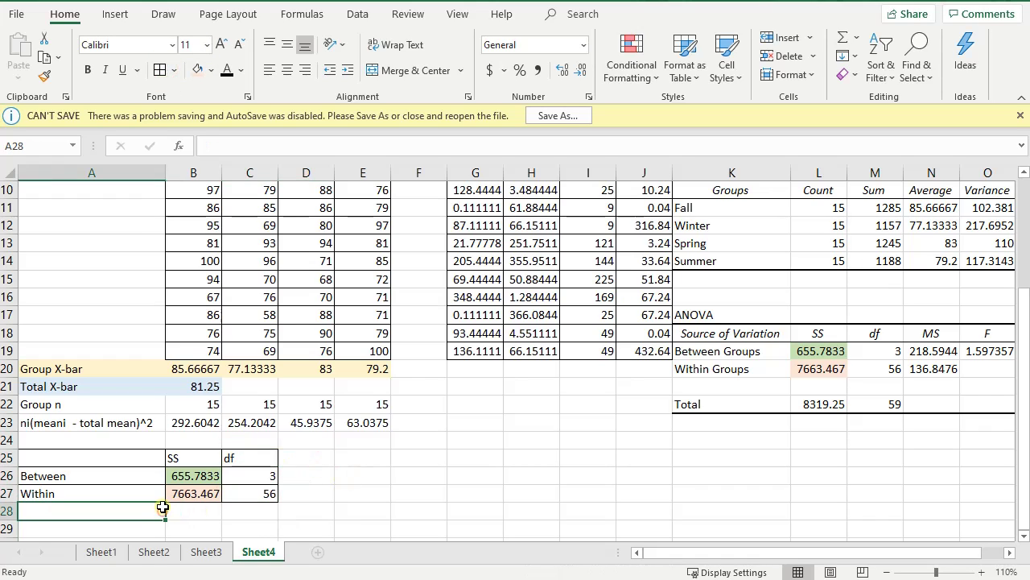
{"action": "type", "text": "Total"}
{"action": "key", "text": "Tab"}
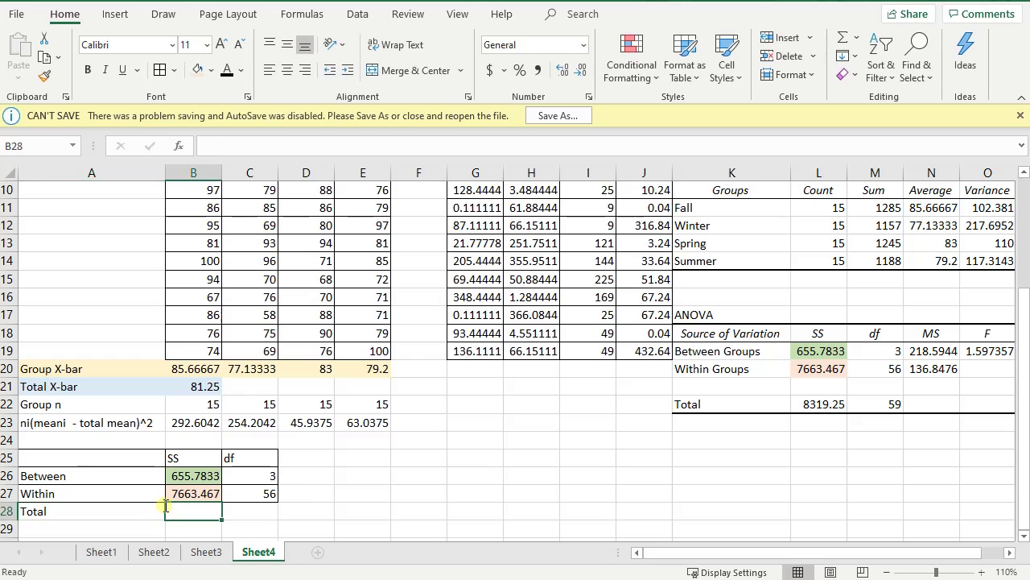
{"action": "type", "text": "=sum"}
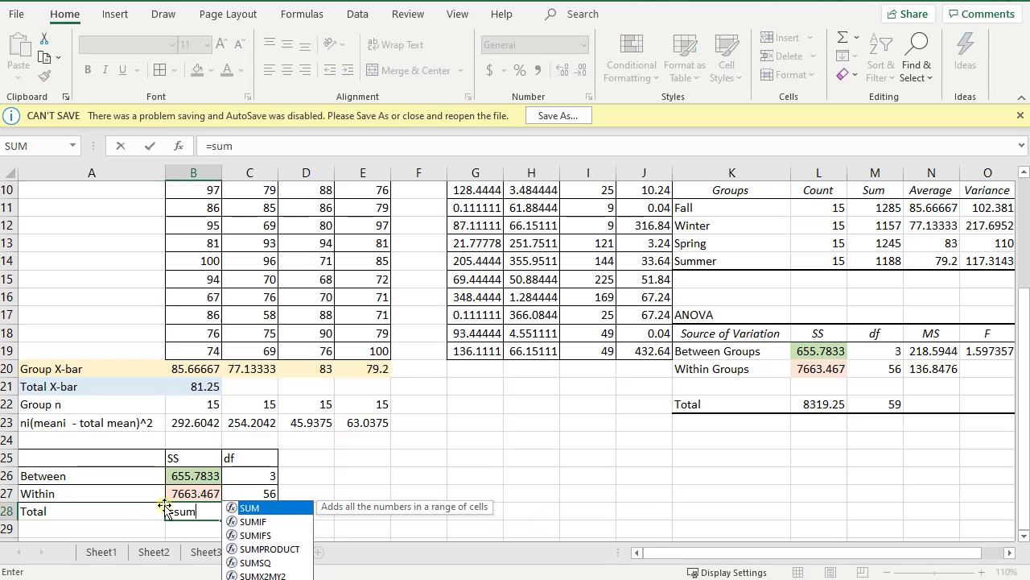
{"action": "type", "text": "("}
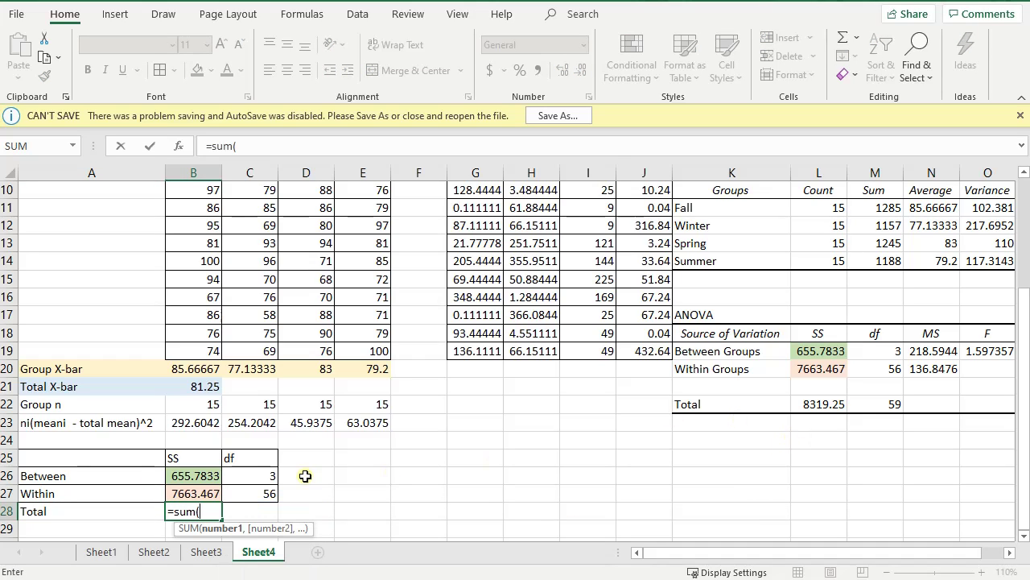
{"action": "left_click_drag", "start_coordinate": [197, 475], "coordinate": [197, 494]}
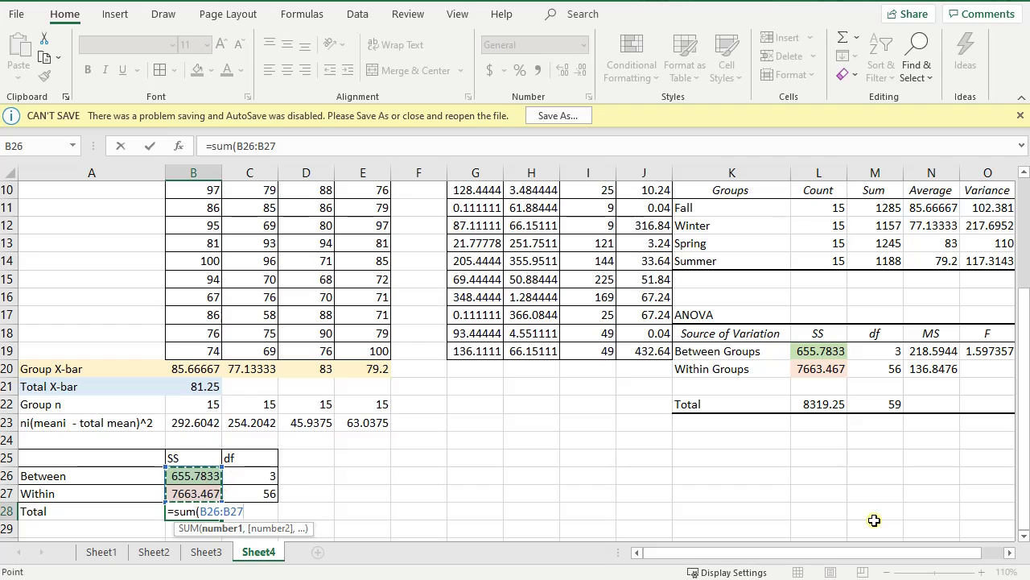
{"action": "key", "text": "Return"}
Add up the degrees of freedom in C28 with =SUM(C26:C27)
{"action": "key", "text": "Up"}
{"action": "key", "text": "Right"}
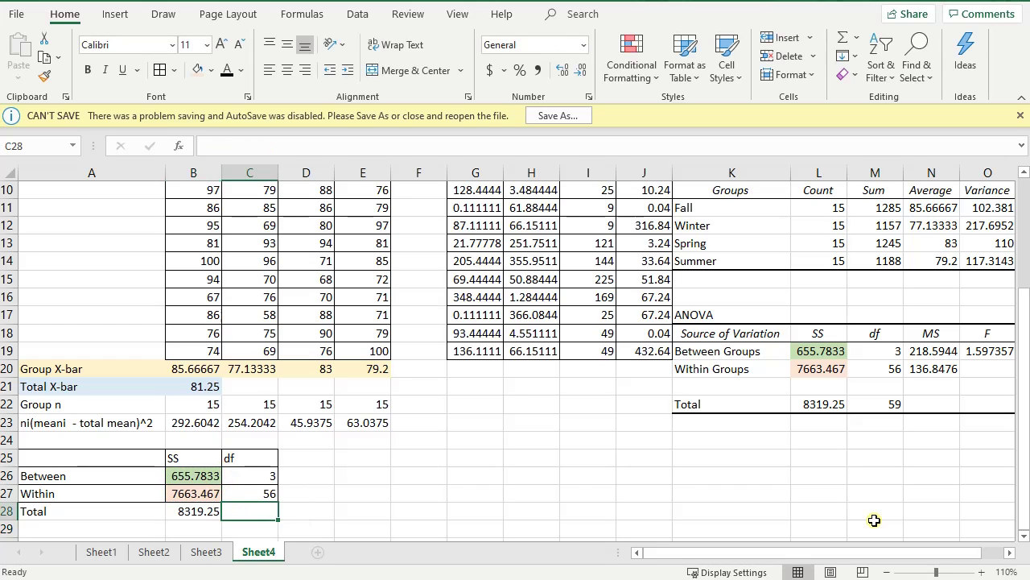
{"action": "type", "text": "\\sum("}
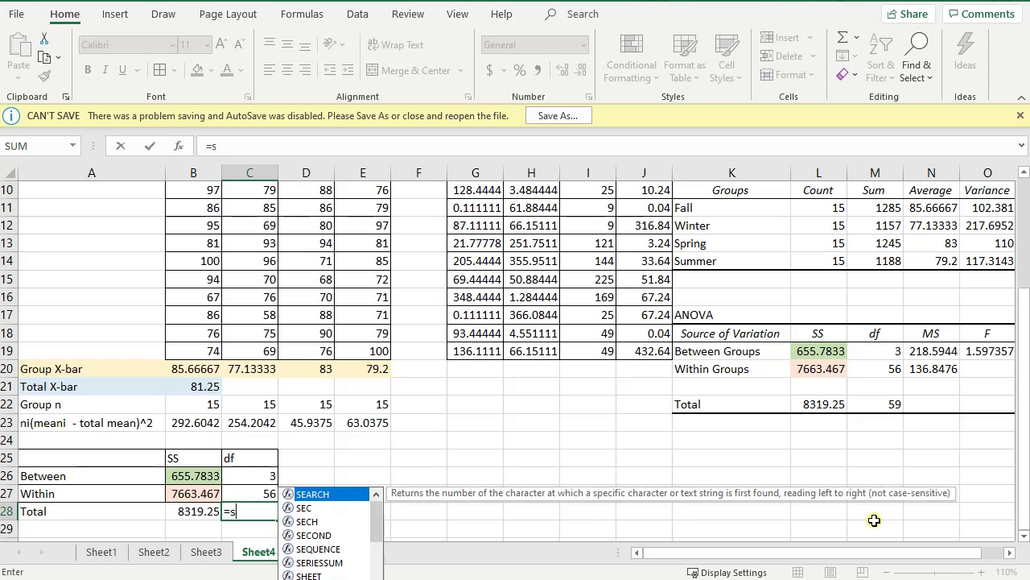
{"action": "key", "text": "Up"}
{"action": "key", "text": "Up"}
{"action": "key", "text": "shift+Down"}
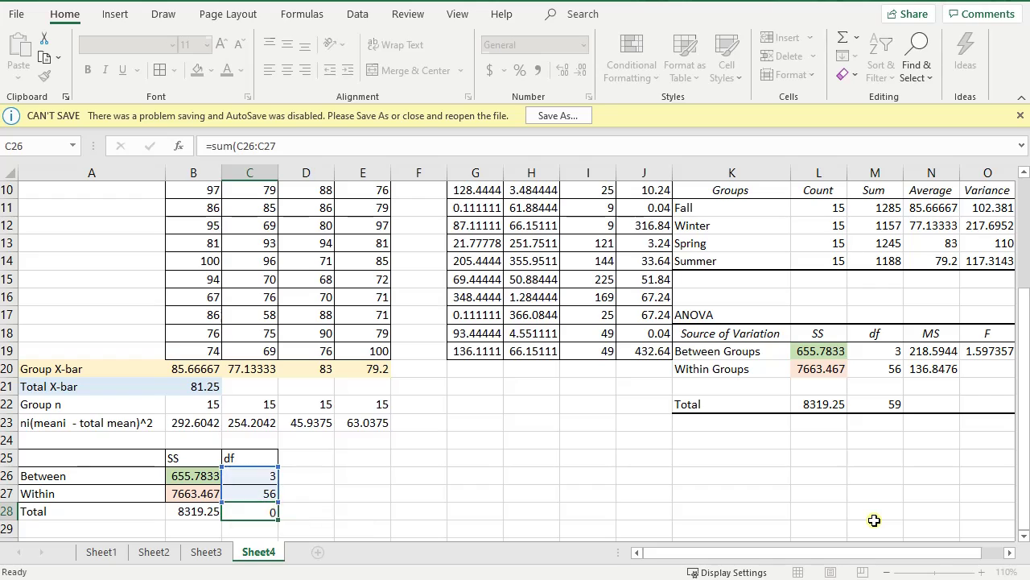
{"action": "key", "text": "Return"}
{"action": "left_click", "coordinate": [265, 508]}
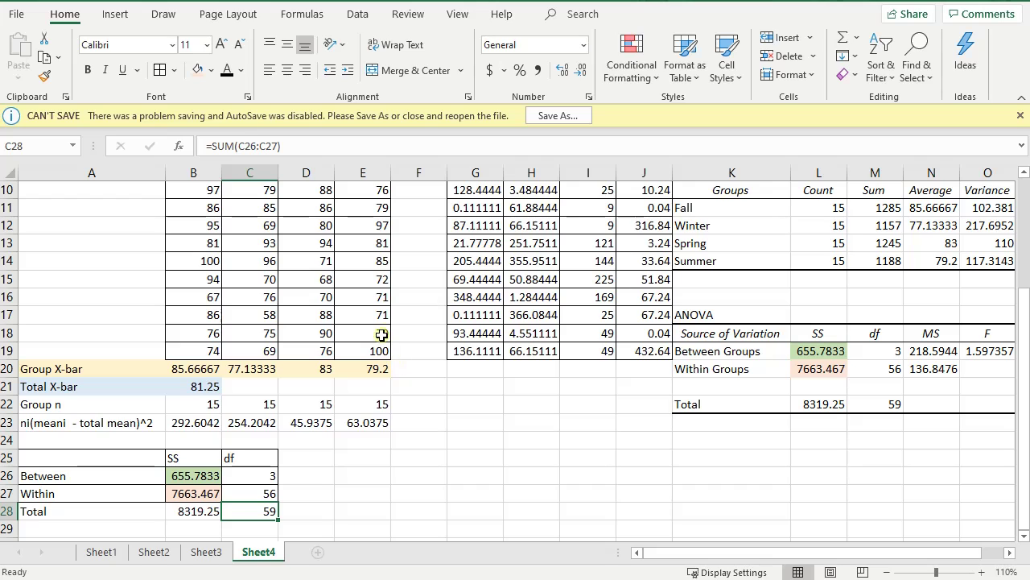
Apply all borders to the Total row A28:C28 of the manual ANOVA table
{"action": "scroll", "coordinate": [438, 476], "scroll_direction": "down", "scroll_amount": 1}
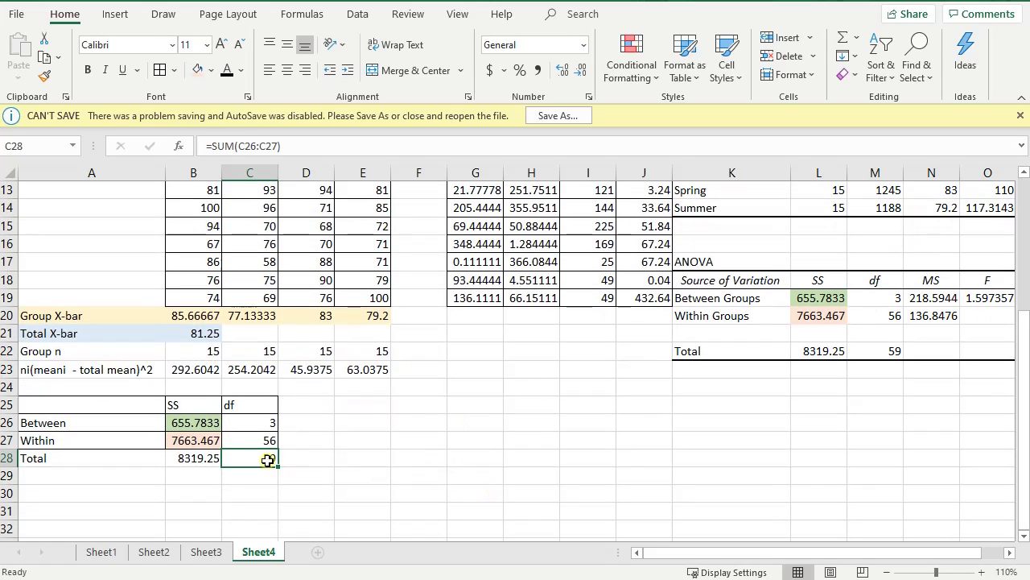
{"action": "left_click_drag", "start_coordinate": [73, 457], "coordinate": [251, 458]}
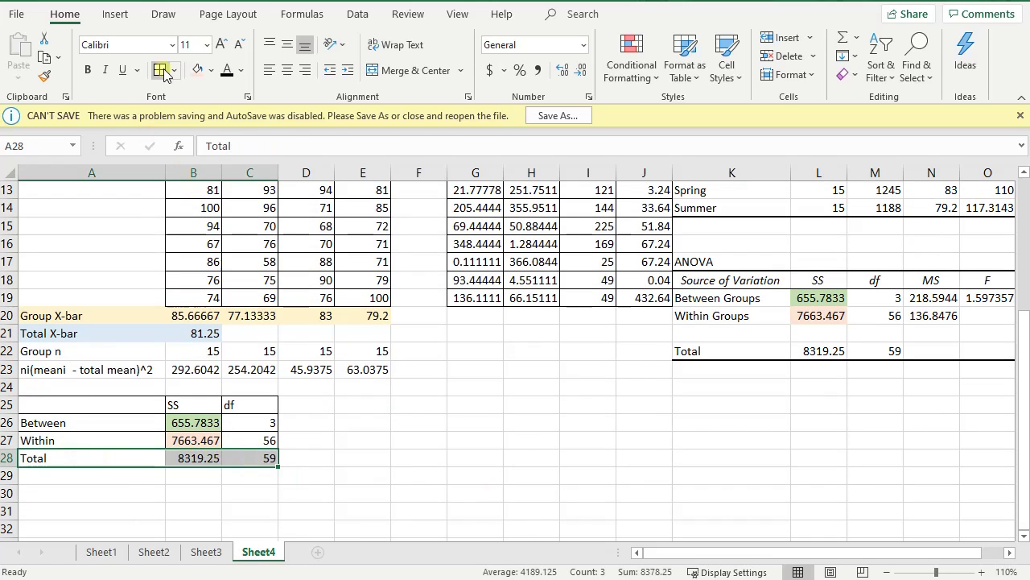
{"action": "left_click", "coordinate": [418, 475]}
{"action": "left_click", "coordinate": [271, 456]}
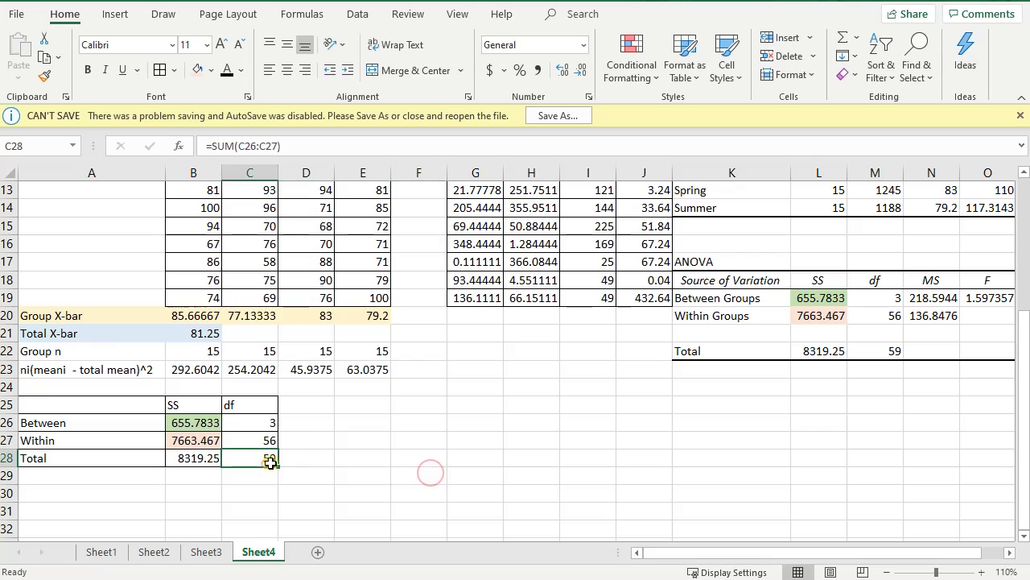
Add the column heading MS in D25, beside the df heading
{"action": "left_click", "coordinate": [292, 408]}
{"action": "type", "text": "MS"}
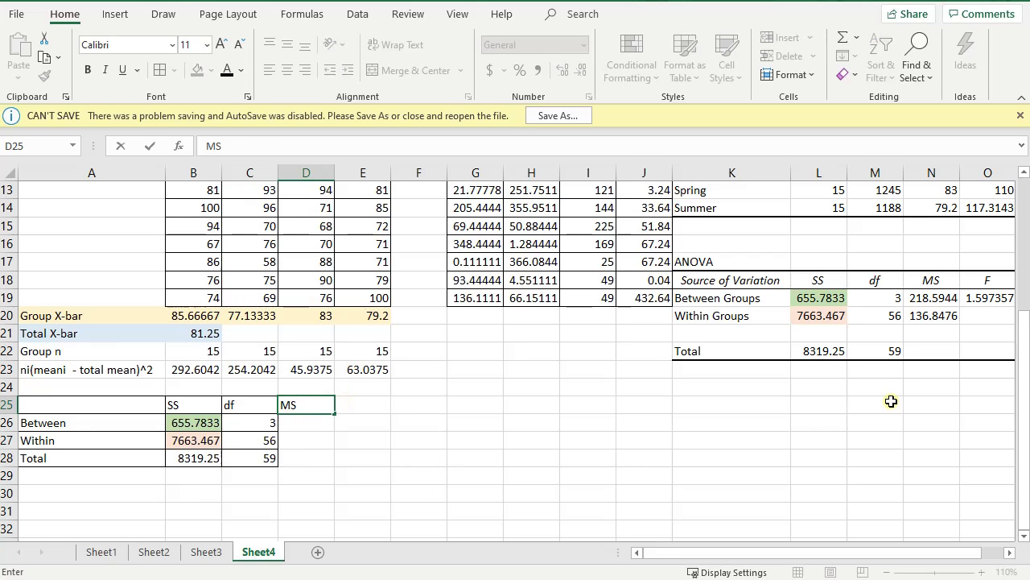
{"action": "key", "text": "Return"}
{"action": "type", "text": "="}
{"action": "key", "text": "Left"}
{"action": "key", "text": "Left"}
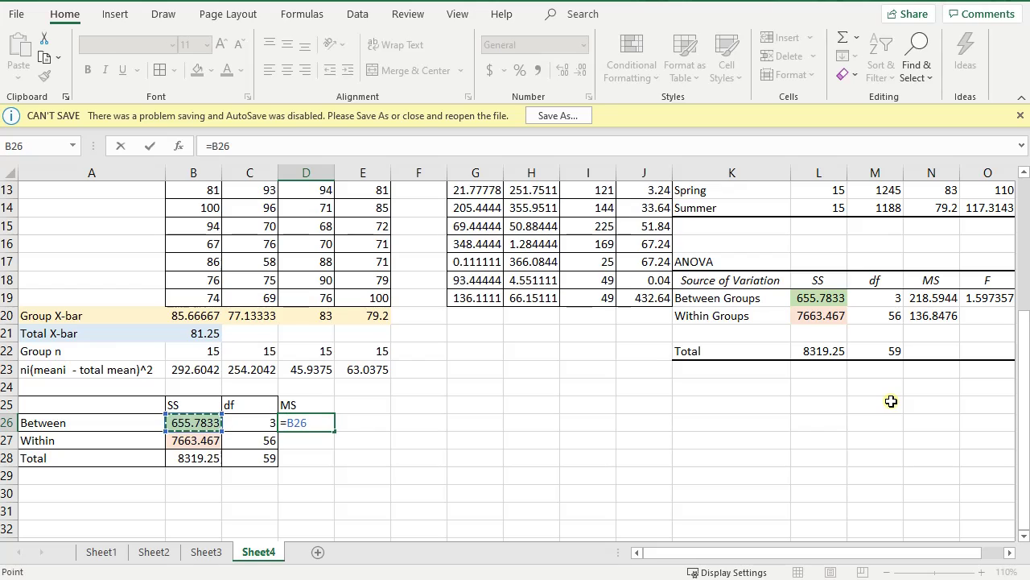
{"action": "type", "text": "/"}
{"action": "key", "text": "Left"}
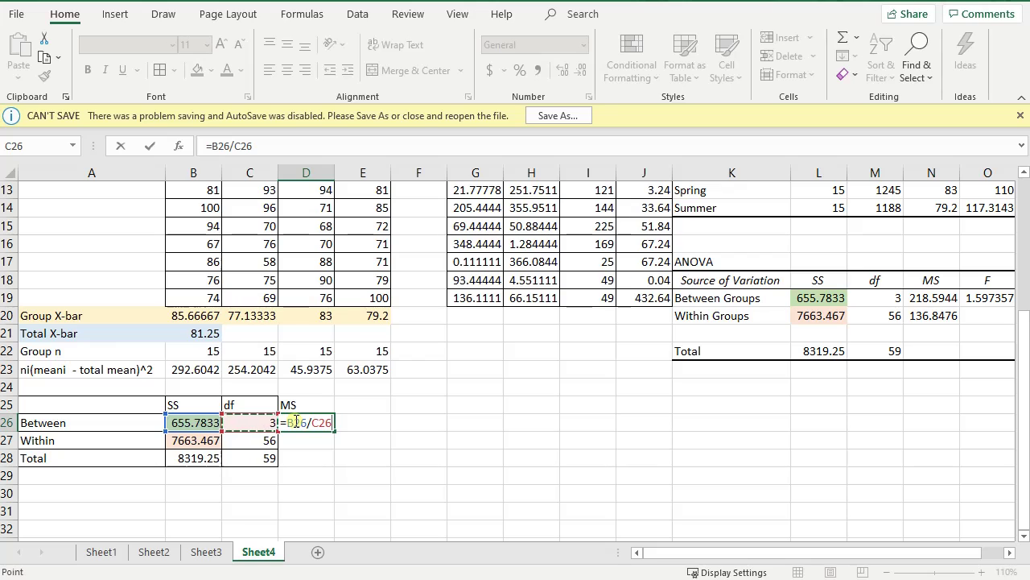
{"action": "left_click_drag", "start_coordinate": [338, 423], "coordinate": [282, 422]}
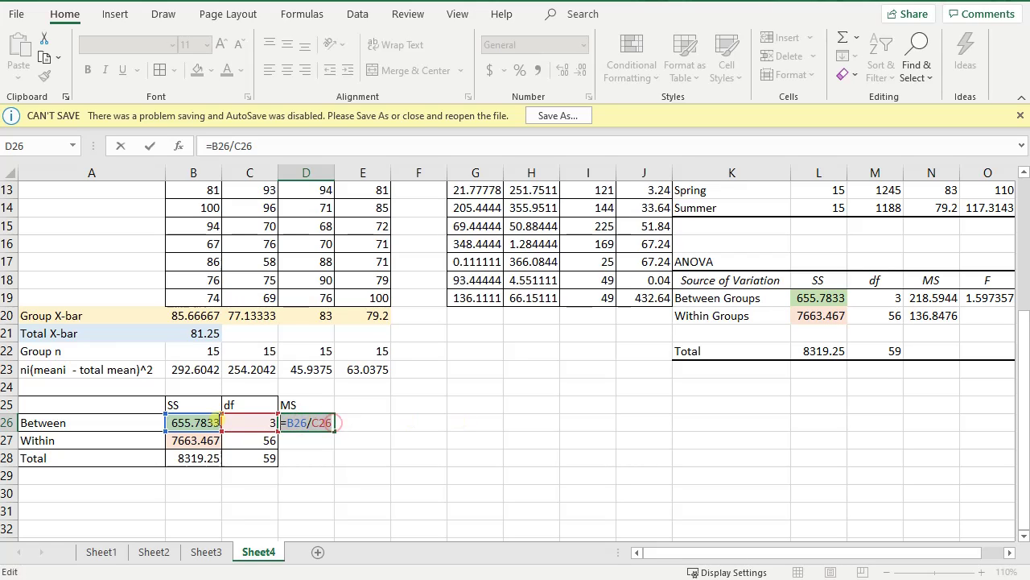
{"action": "key", "text": "BackSpace"}
Calculate the between-groups mean square in D26 with =B26/C26
{"action": "type", "text": "="}
{"action": "left_click", "coordinate": [188, 425]}
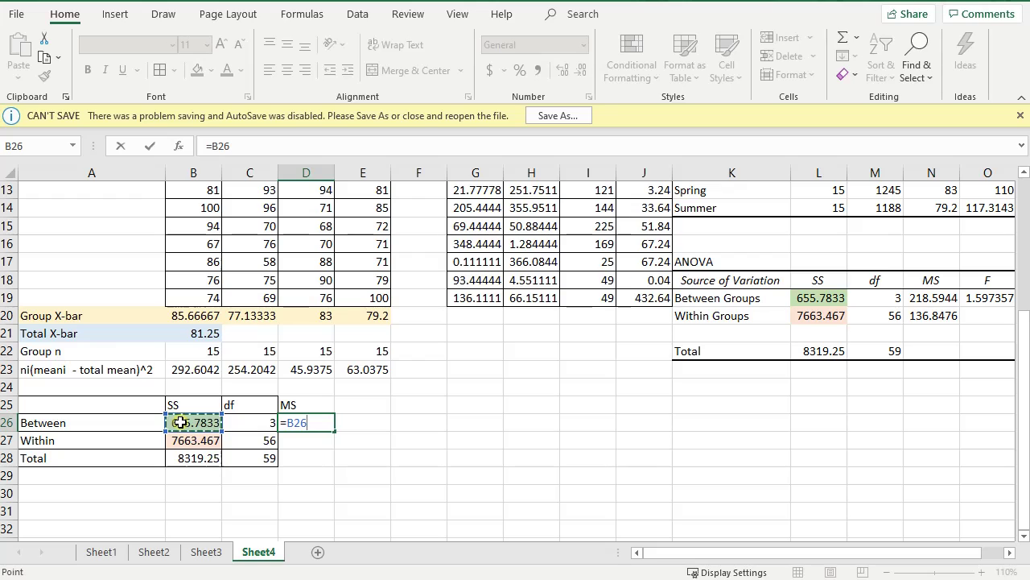
{"action": "type", "text": "/"}
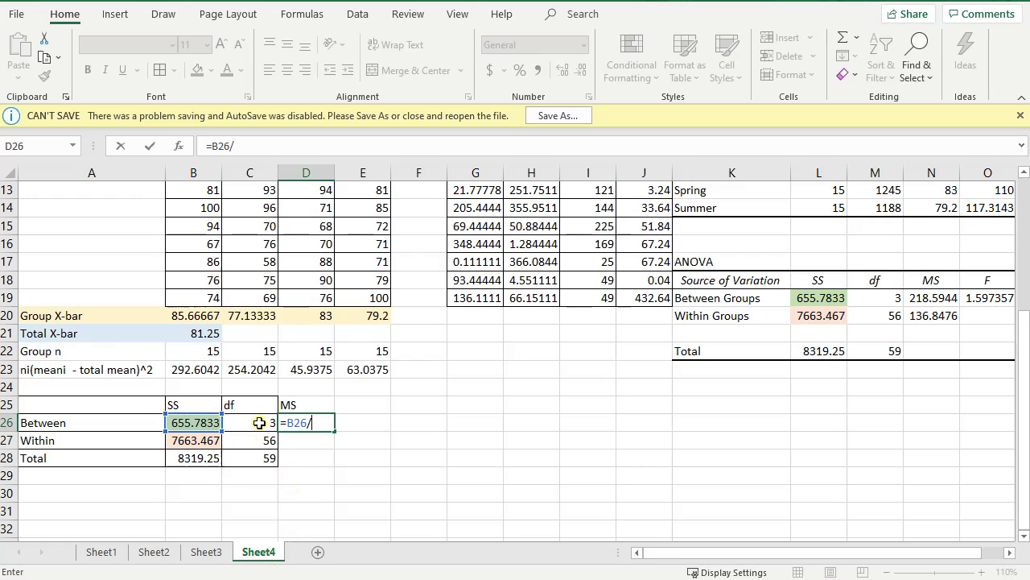
{"action": "left_click", "coordinate": [259, 423]}
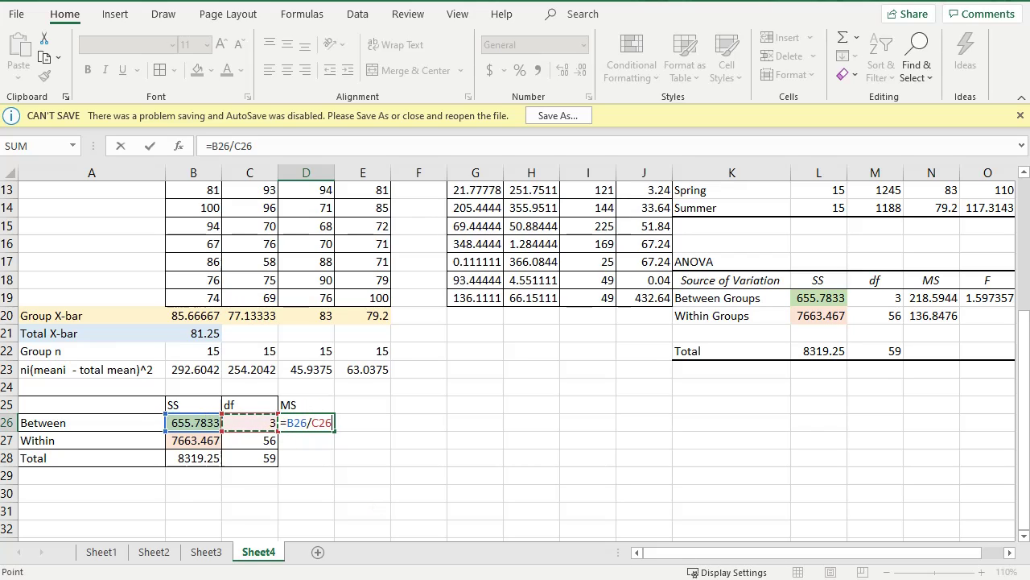
{"action": "key", "text": "Return"}
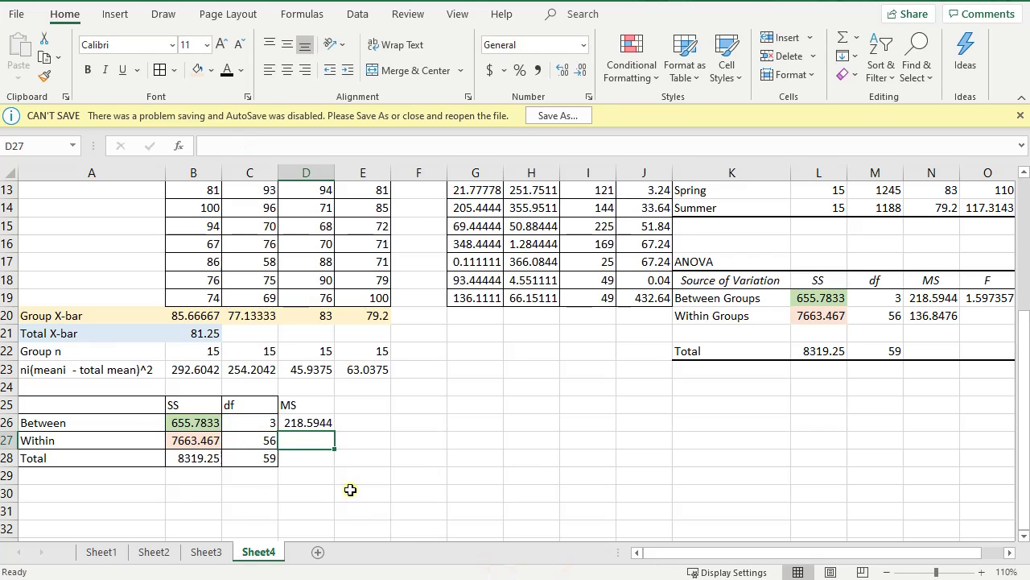
Calculate the within-groups mean square in D27 with =B27/C27
{"action": "type", "text": "="}
{"action": "left_click", "coordinate": [200, 440]}
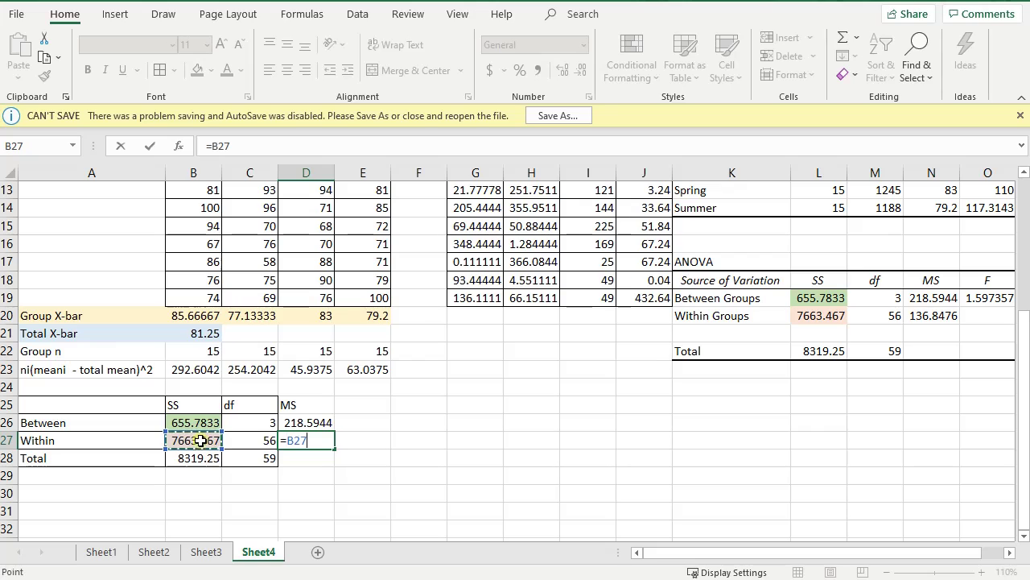
{"action": "type", "text": "/"}
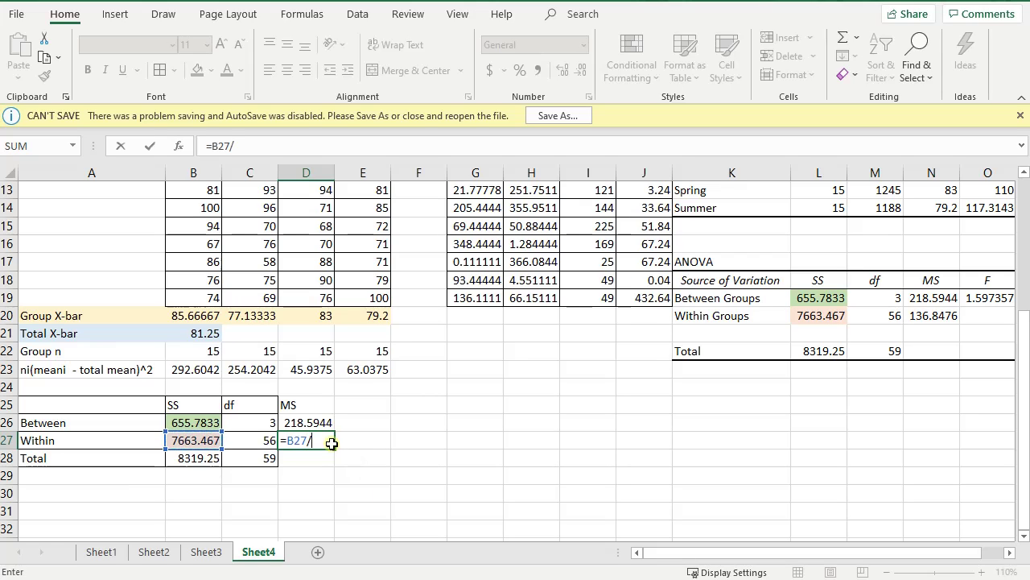
{"action": "left_click", "coordinate": [251, 442]}
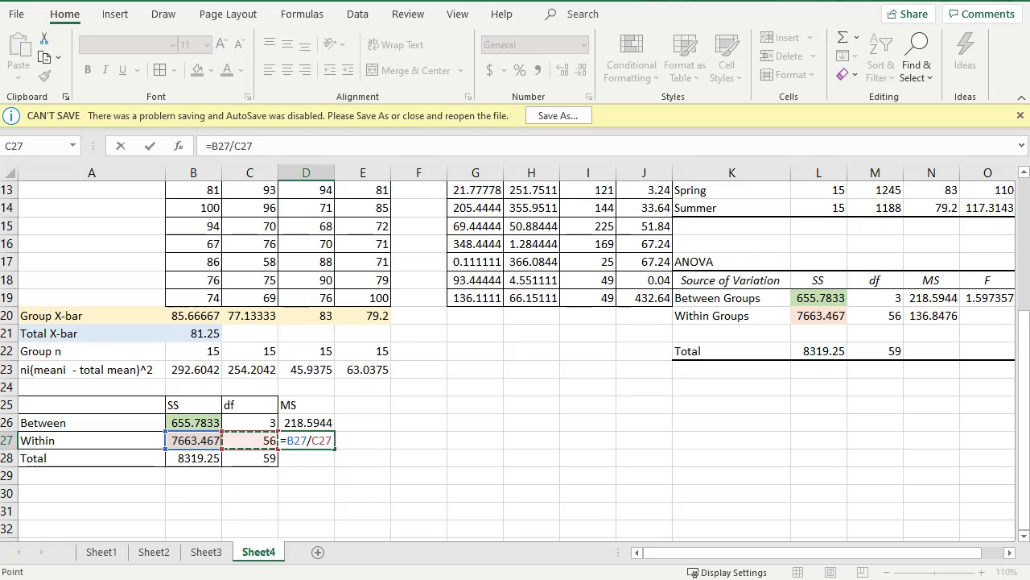
{"action": "key", "text": "Return"}
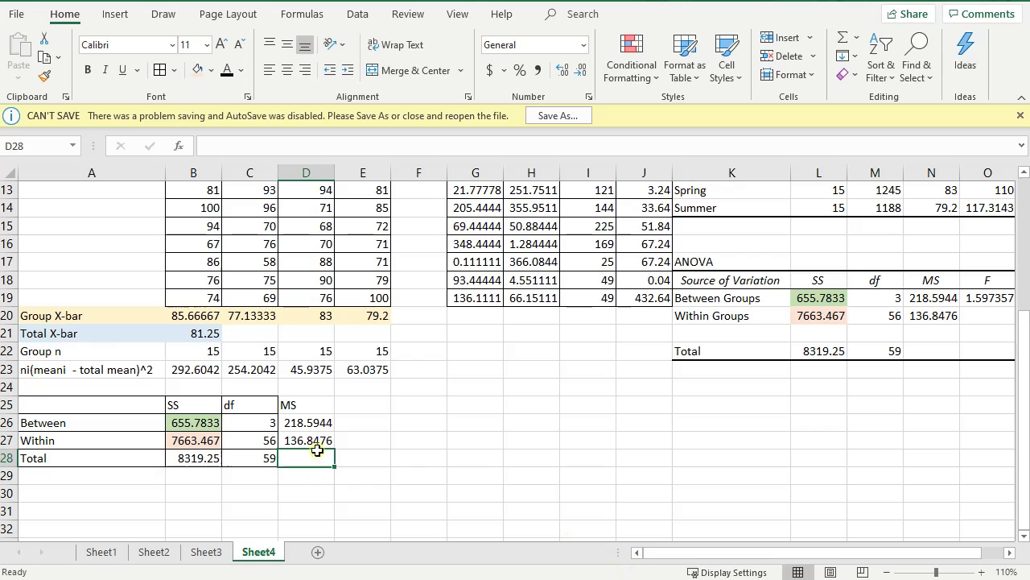
Apply all borders to the MS column cells D25:D27
{"action": "left_click_drag", "start_coordinate": [311, 405], "coordinate": [311, 441]}
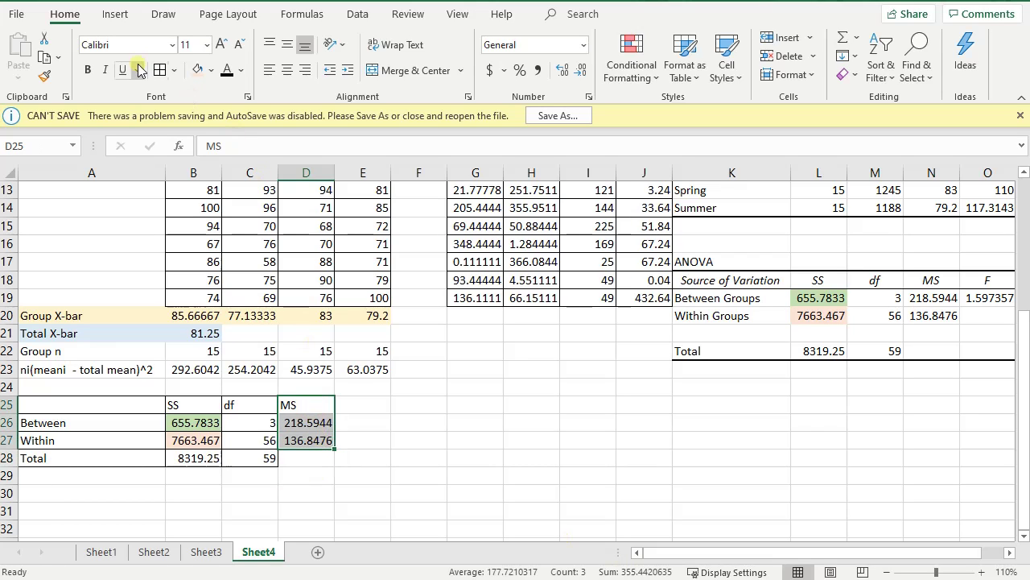
{"action": "left_click", "coordinate": [161, 73]}
{"action": "left_click", "coordinate": [549, 440]}
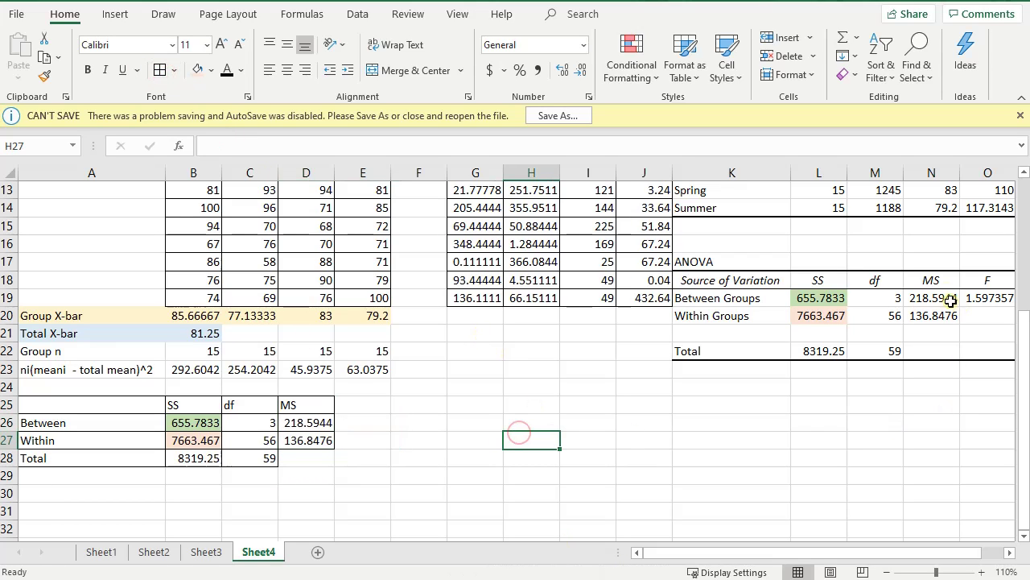
Add the column heading F in E25, beside the MS heading
{"action": "left_click", "coordinate": [364, 404]}
{"action": "type", "text": "F"}
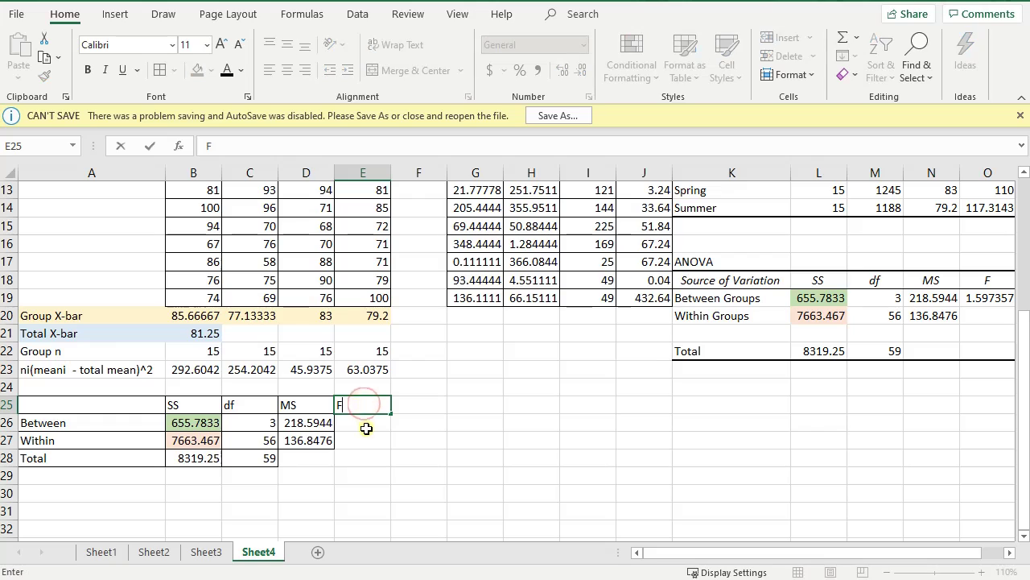
{"action": "key", "text": "Return"}
Calculate the F statistic in E26 with =D26/D27 and apply all borders to E25:E26
{"action": "type", "text": "="}
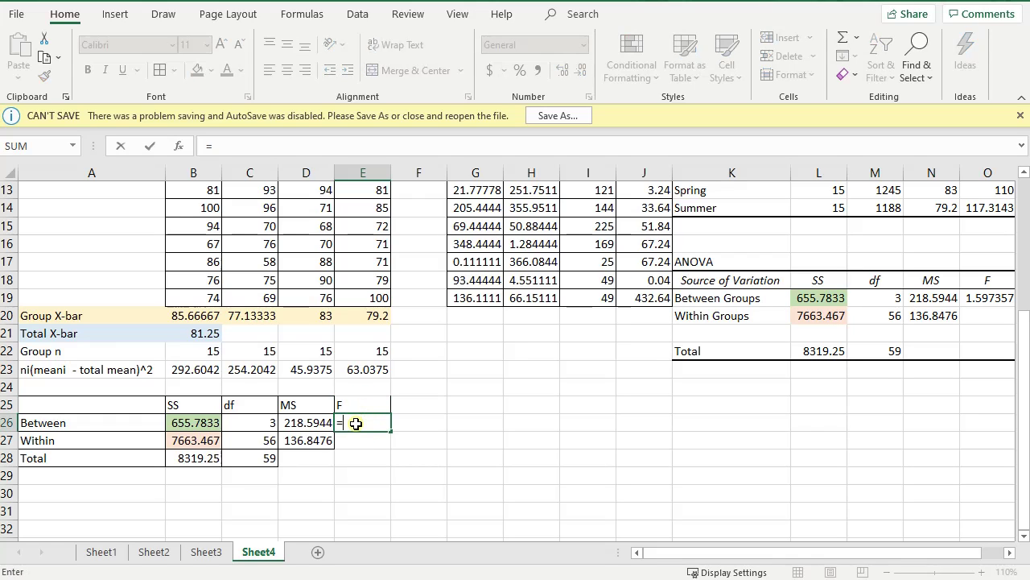
{"action": "left_click", "coordinate": [291, 424]}
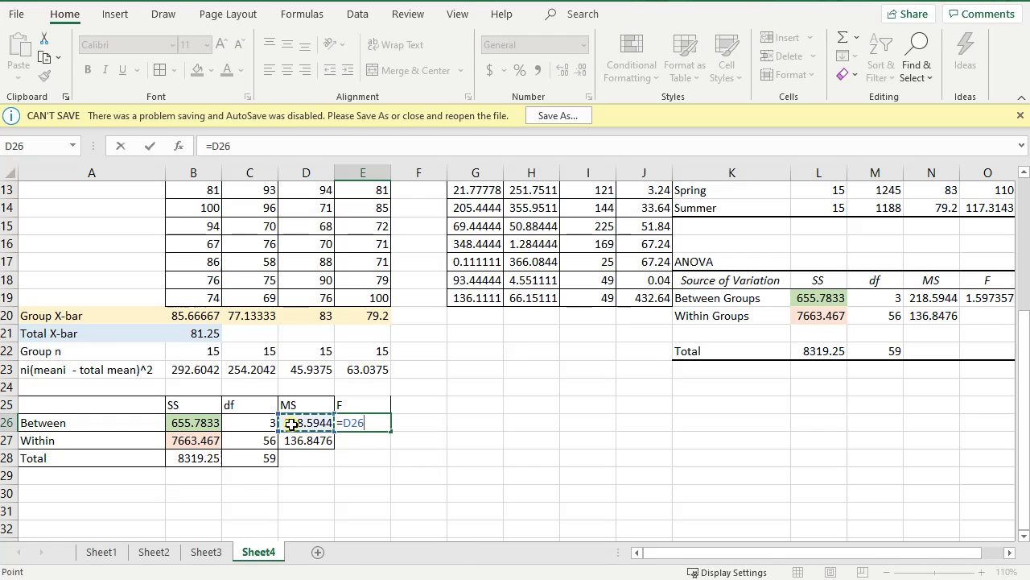
{"action": "type", "text": "/"}
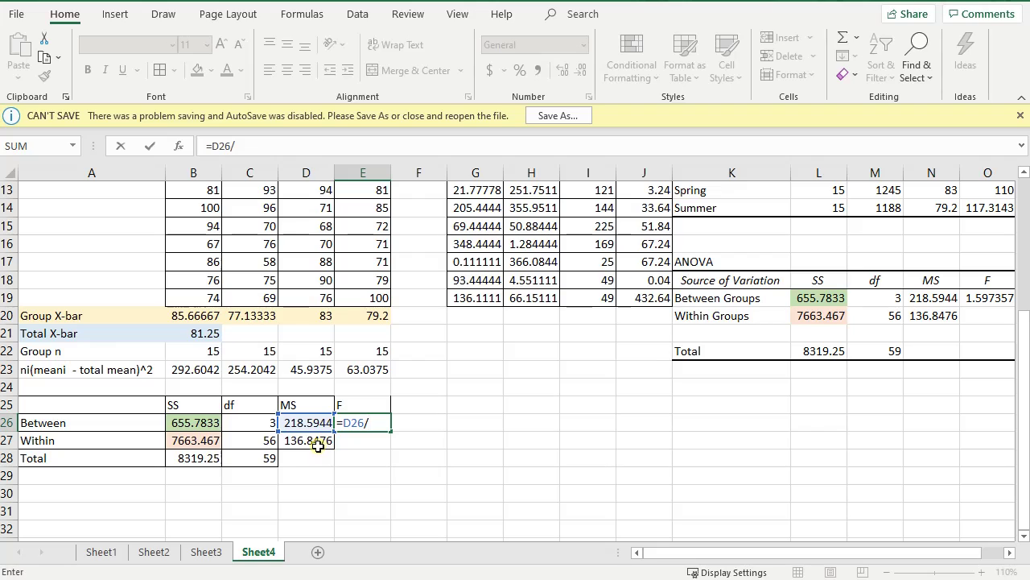
{"action": "left_click", "coordinate": [314, 443]}
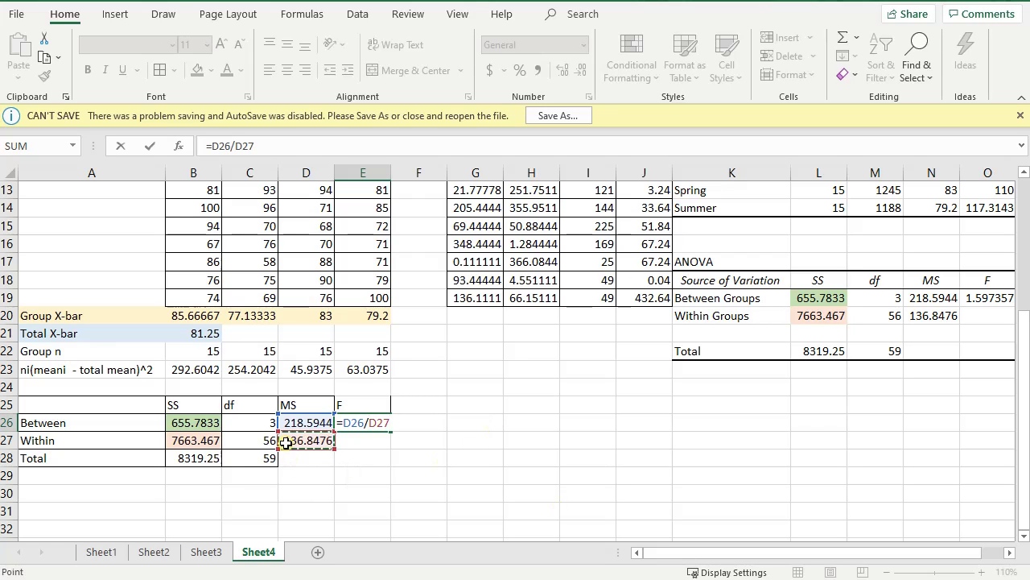
{"action": "key", "text": "Return"}
{"action": "left_click_drag", "start_coordinate": [359, 405], "coordinate": [361, 423]}
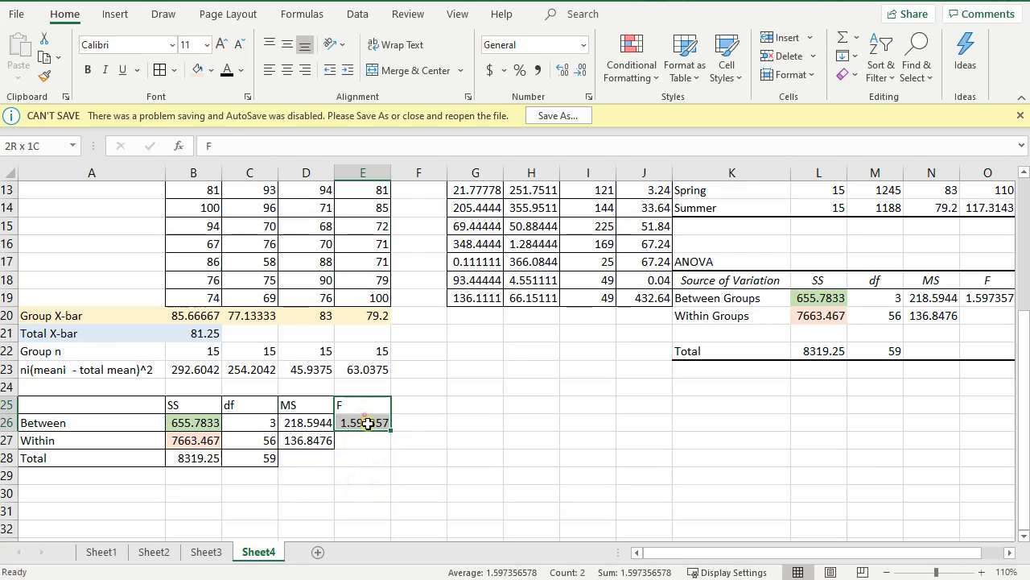
Add the column heading p-value in F25, beside the F heading
{"action": "left_click", "coordinate": [425, 405]}
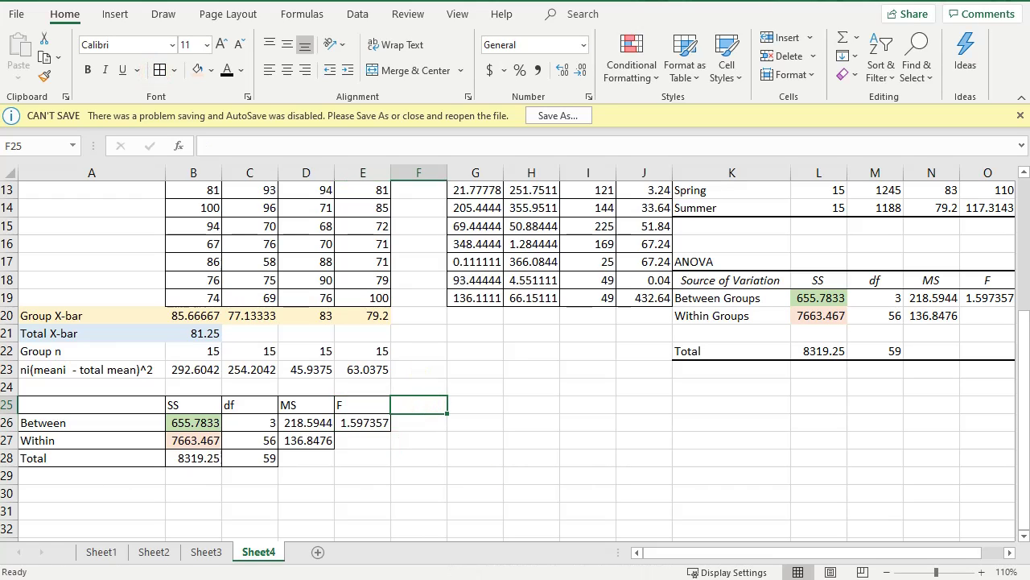
{"action": "type", "text": "p-value"}
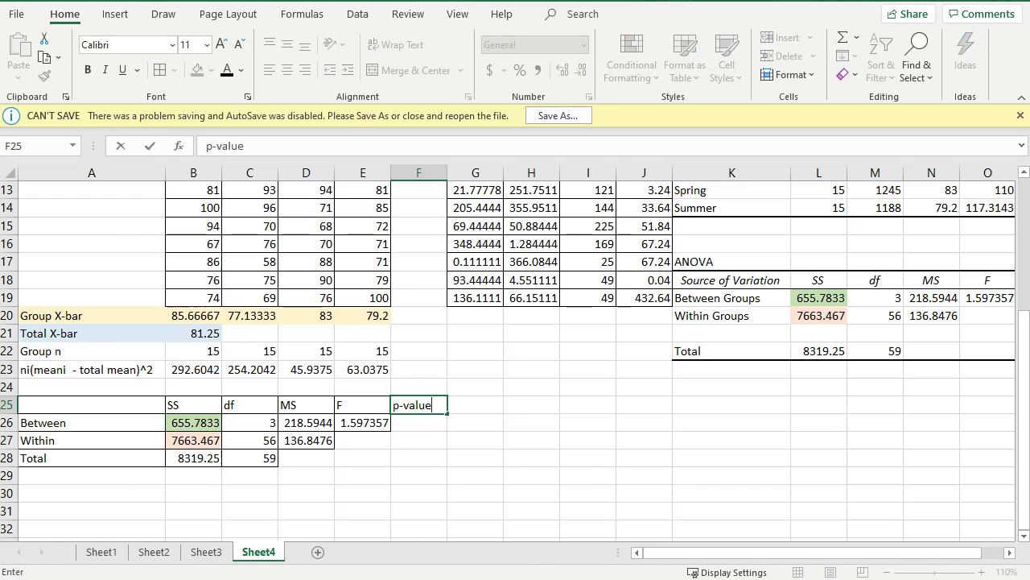
{"action": "key", "text": "Return"}
Calculate the p-value in F26 with =F.DIST.RT(E26,C26,C27), using the F statistic and the between and within degrees of freedom
{"action": "type", "text": "="}
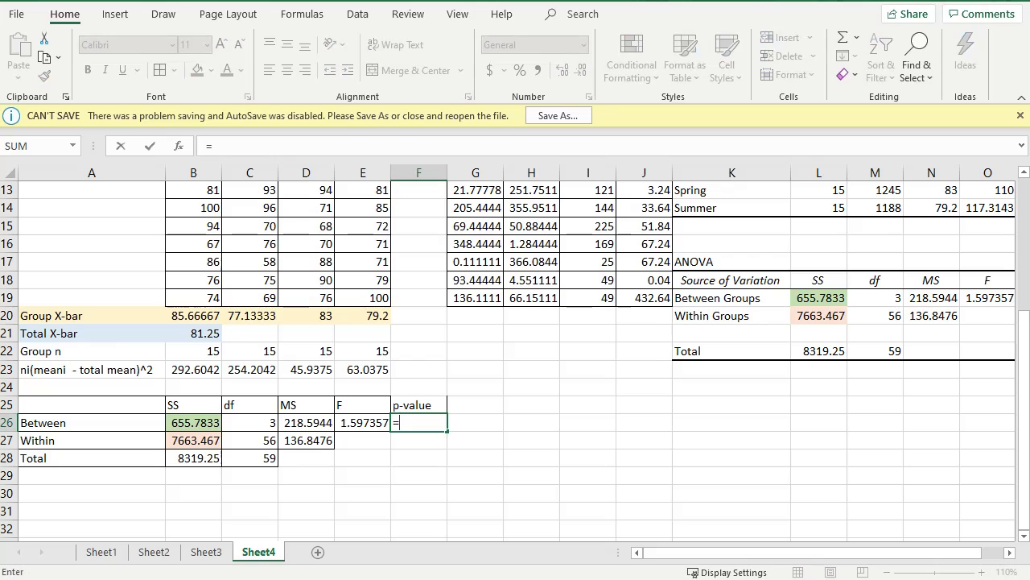
{"action": "type", "text": "F"}
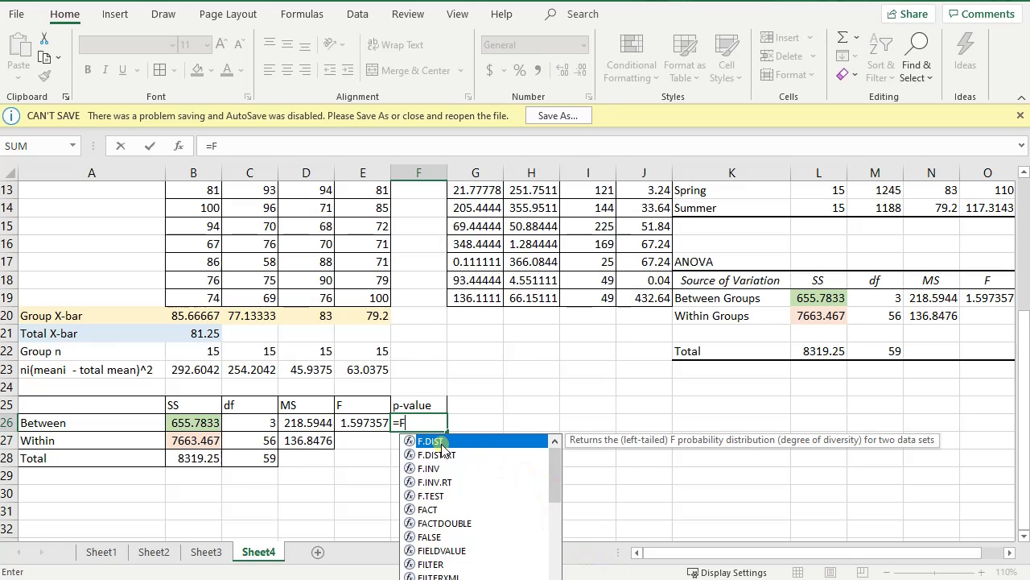
{"action": "left_click", "coordinate": [439, 455]}
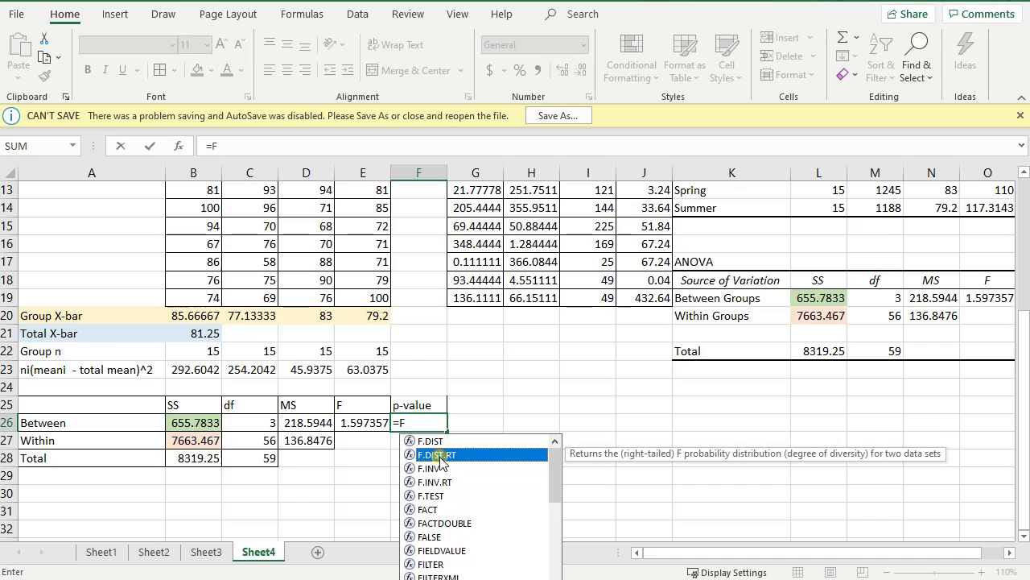
{"action": "double_click", "coordinate": [439, 455]}
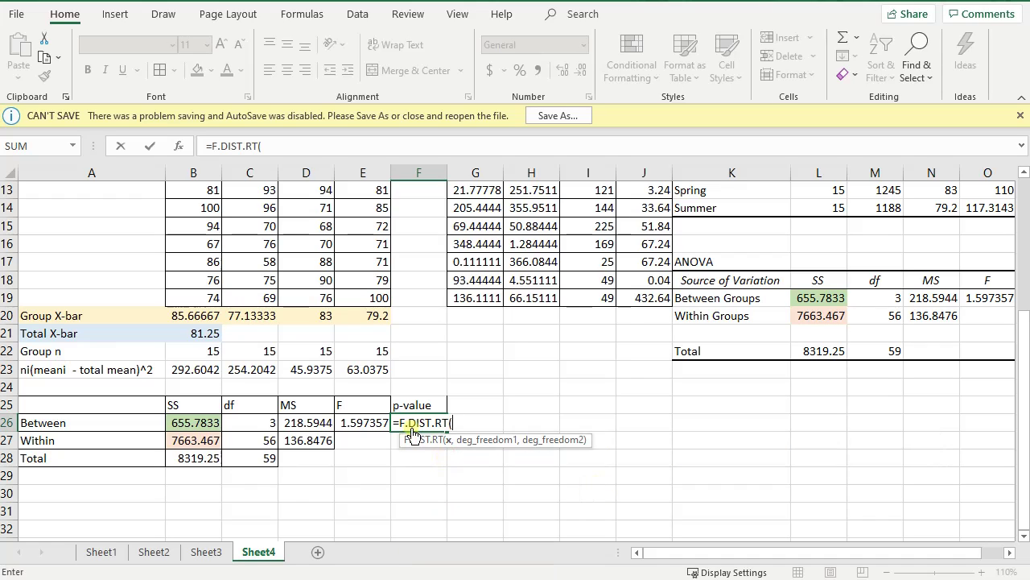
{"action": "left_click", "coordinate": [370, 427]}
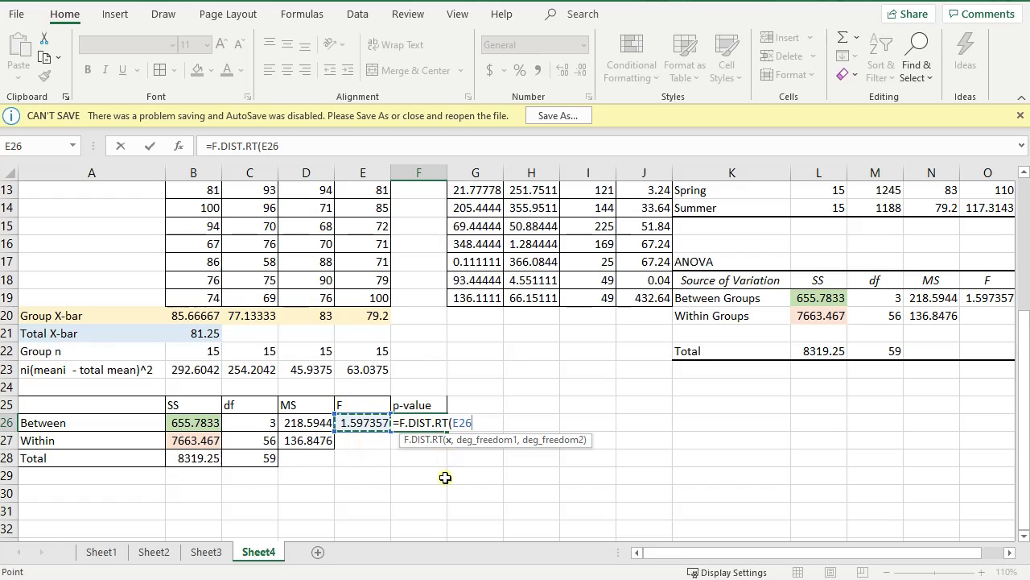
{"action": "type", "text": ","}
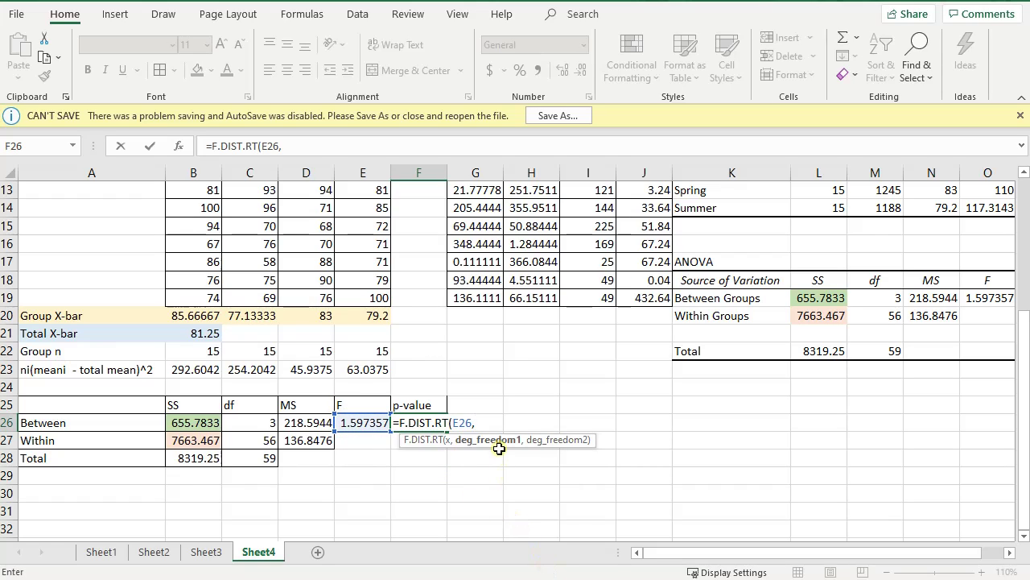
{"action": "left_click", "coordinate": [257, 424]}
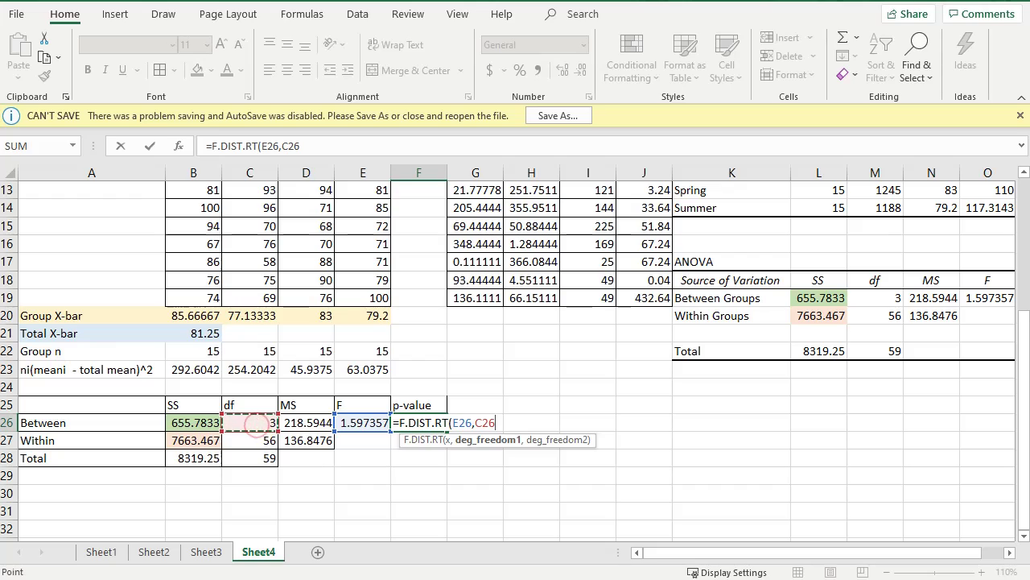
{"action": "type", "text": ","}
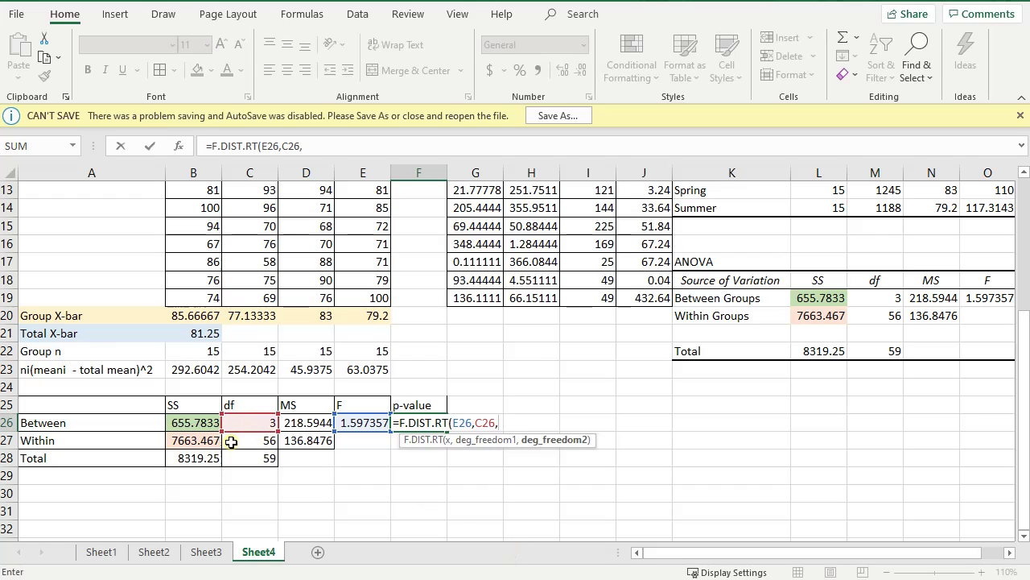
{"action": "left_click", "coordinate": [236, 445]}
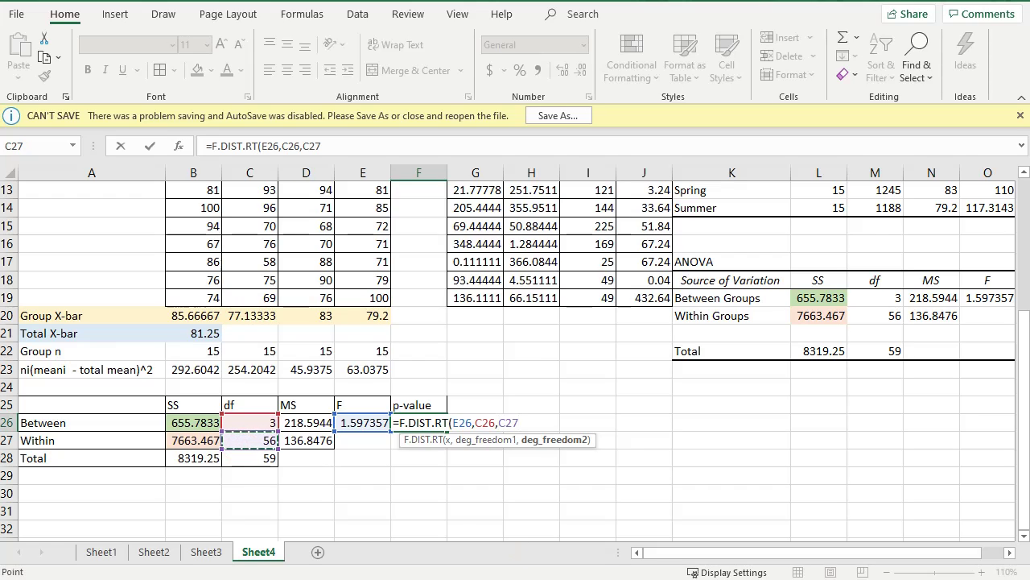
{"action": "type", "text": ")"}
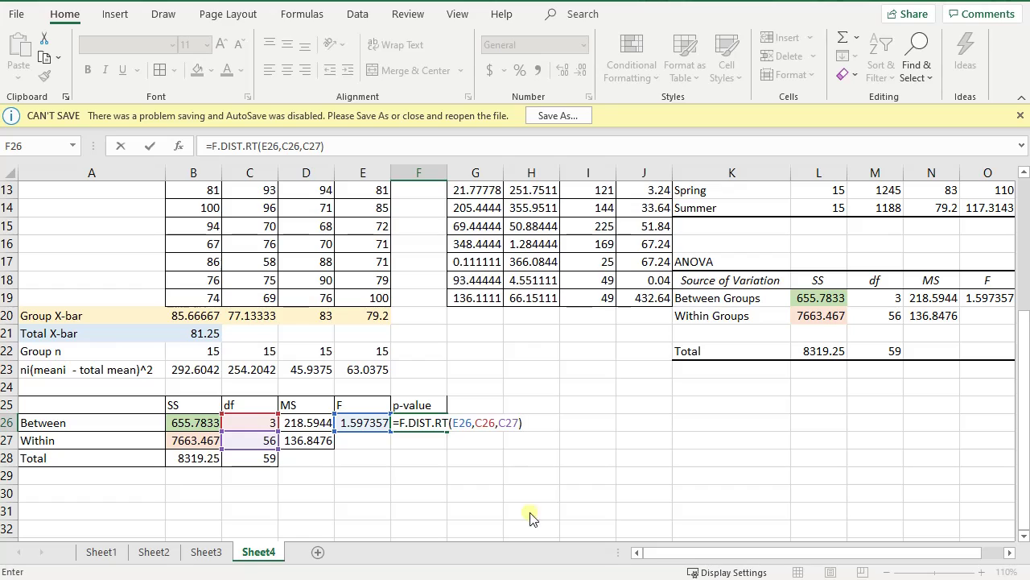
{"action": "left_click", "coordinate": [459, 423]}
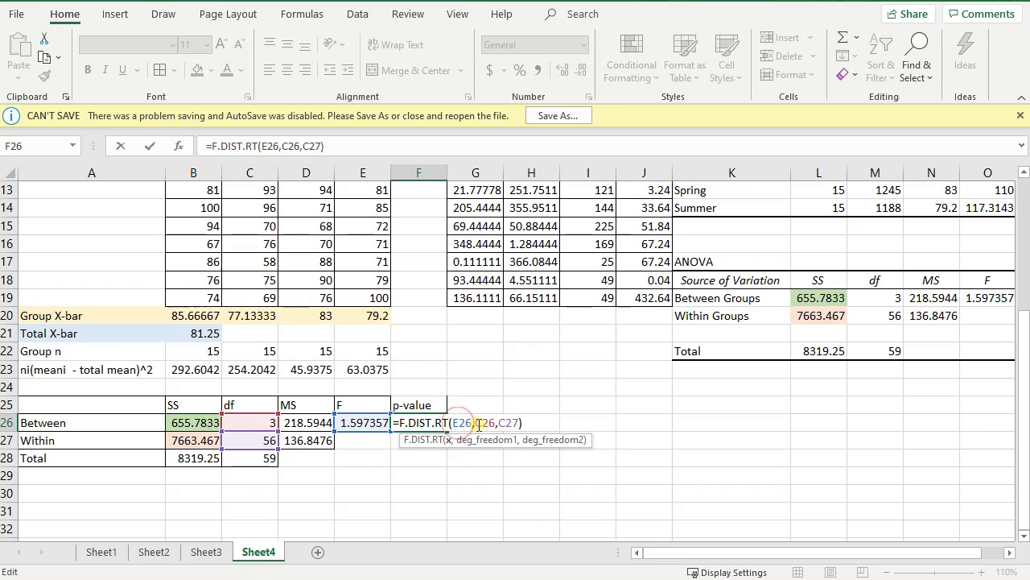
{"action": "left_click", "coordinate": [478, 424]}
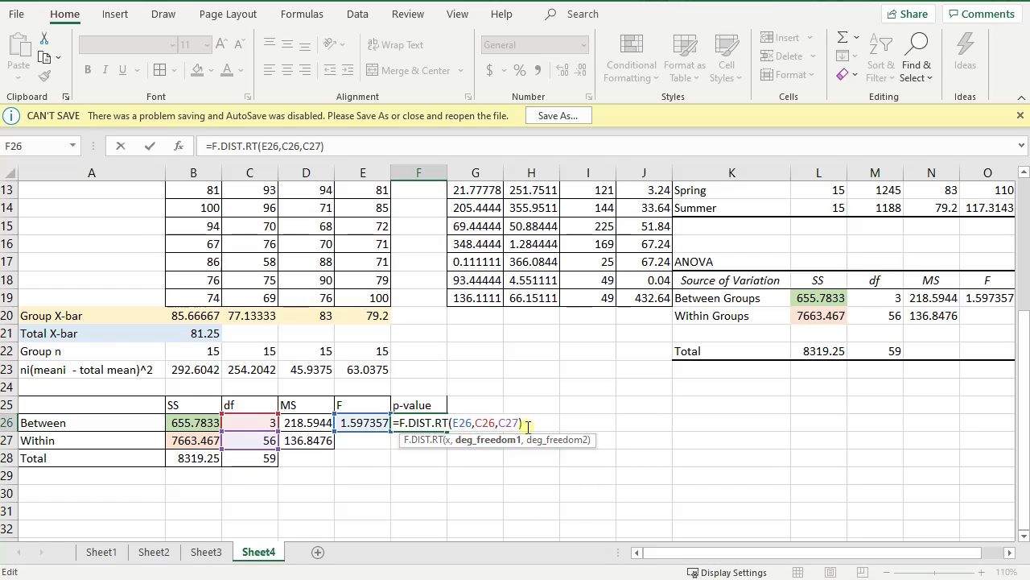
{"action": "left_click", "coordinate": [508, 421]}
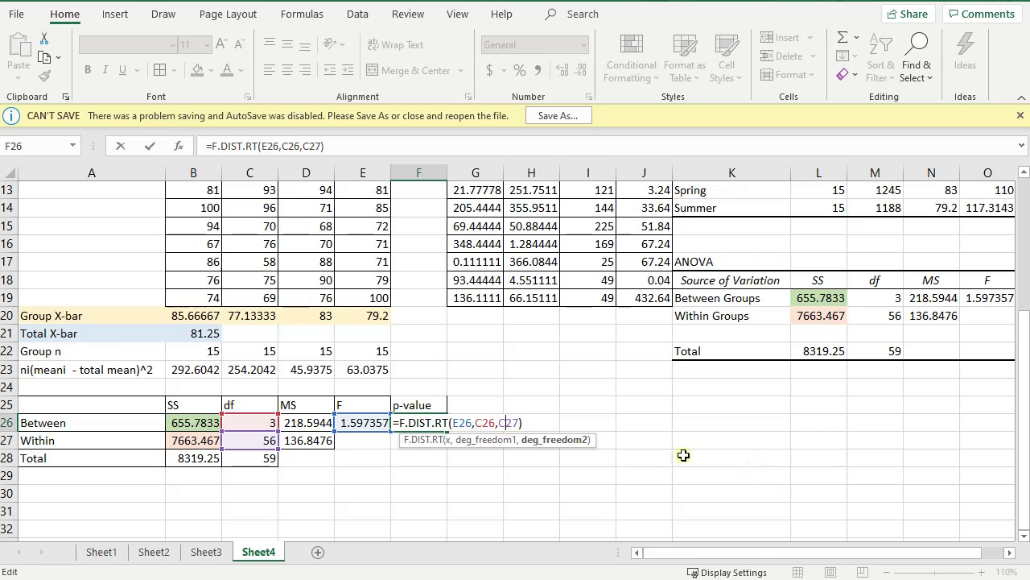
{"action": "key", "text": "Return"}
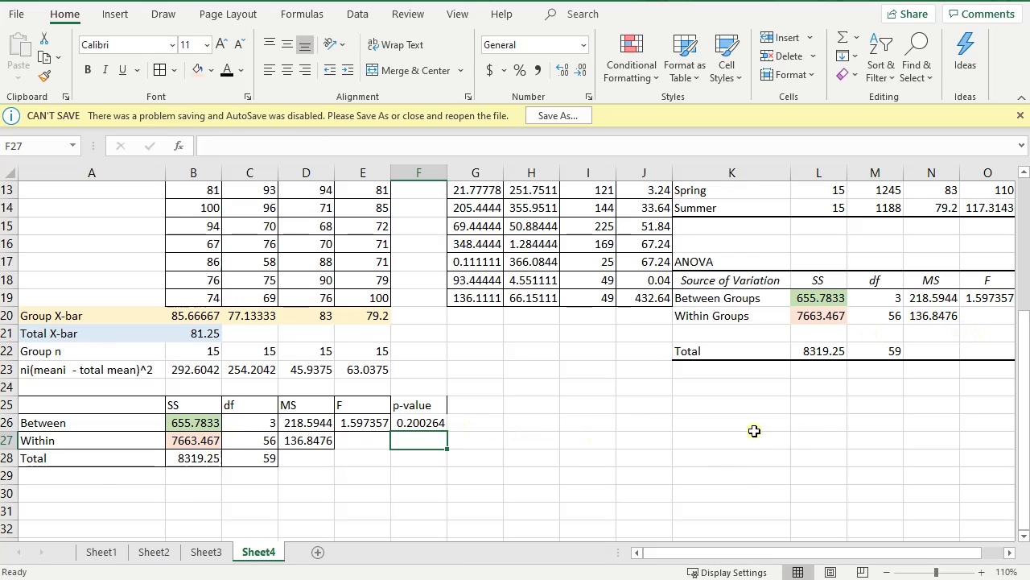
Compare the p-value with the ANOVA output and apply all borders to F25:F26
{"action": "left_click_drag", "start_coordinate": [683, 561], "coordinate": [694, 561]}
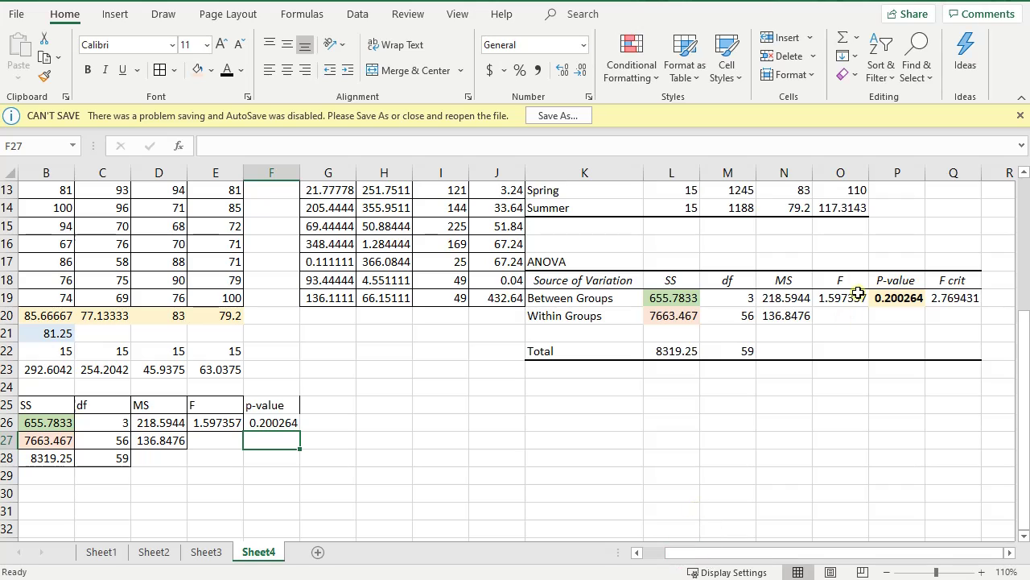
{"action": "left_click_drag", "start_coordinate": [265, 402], "coordinate": [270, 423]}
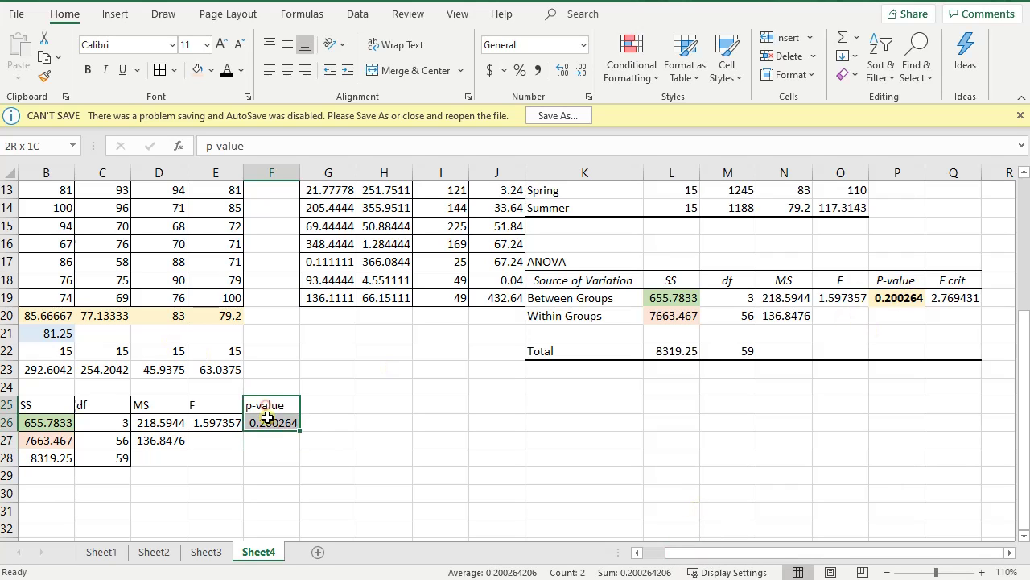
{"action": "left_click", "coordinate": [395, 441]}
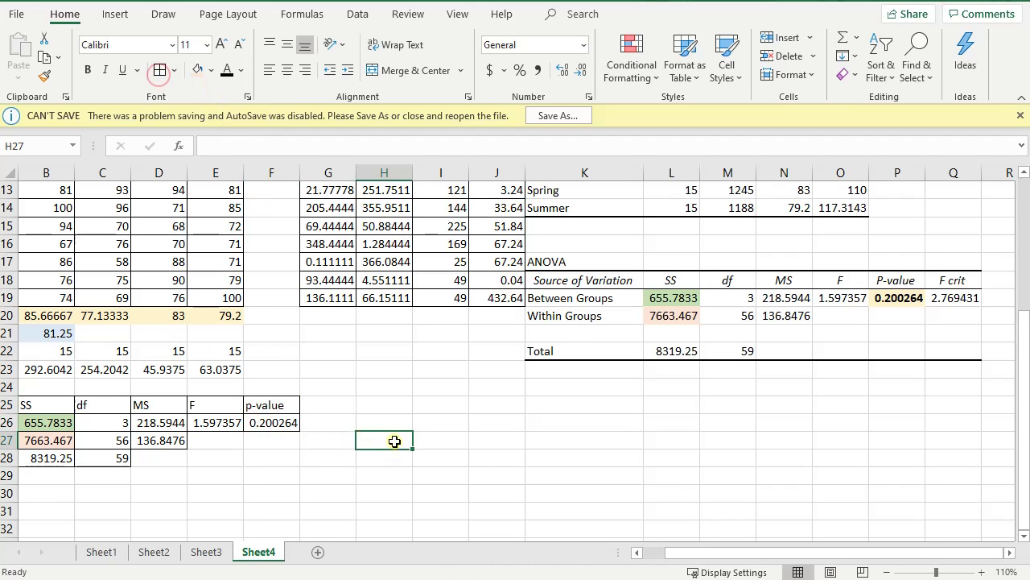
Apply the light orange fill to the p-value cell F26 and open the fill colour choices
{"action": "left_click", "coordinate": [288, 425]}
{"action": "left_click", "coordinate": [197, 69]}
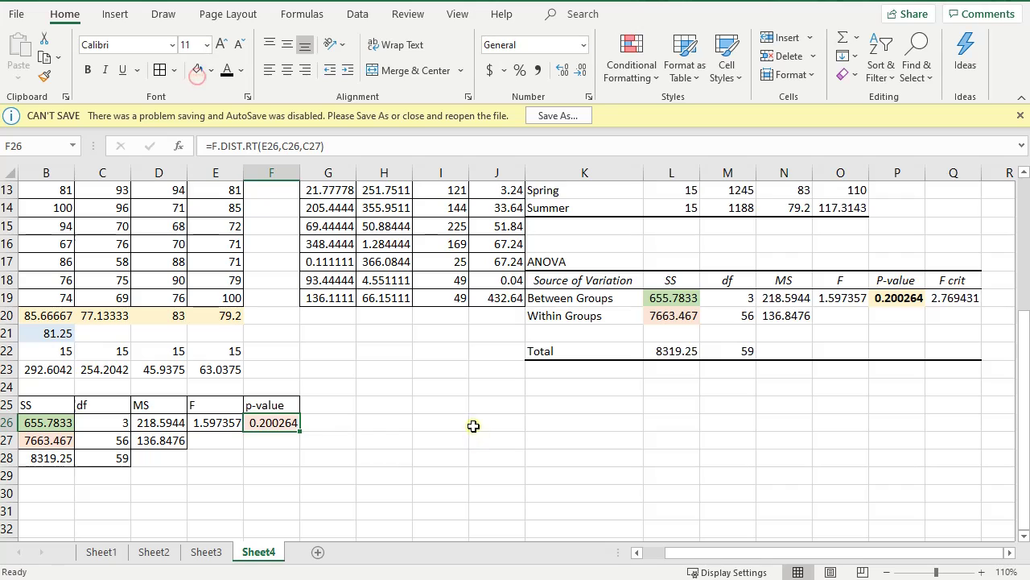
{"action": "left_click", "coordinate": [239, 73]}
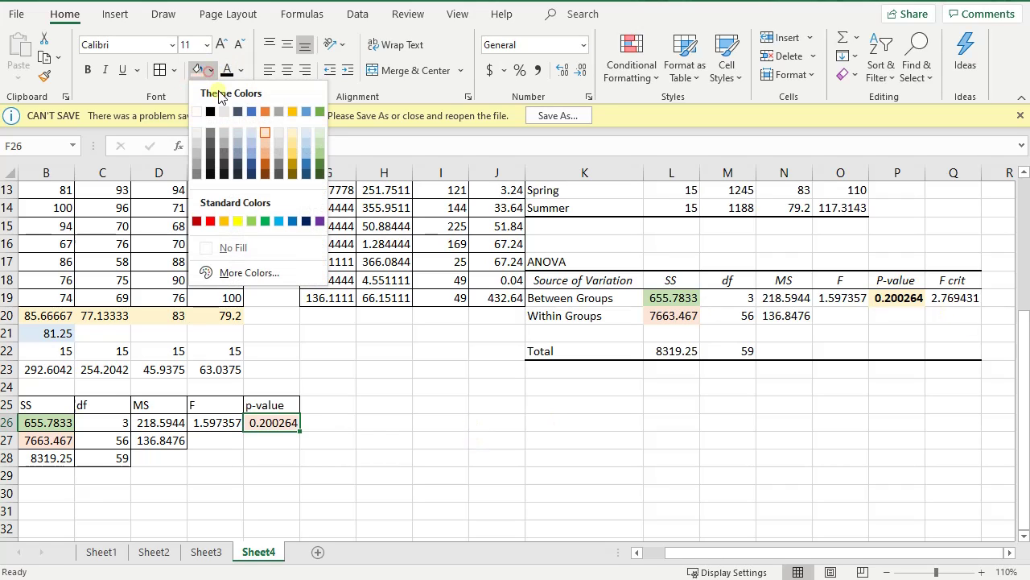